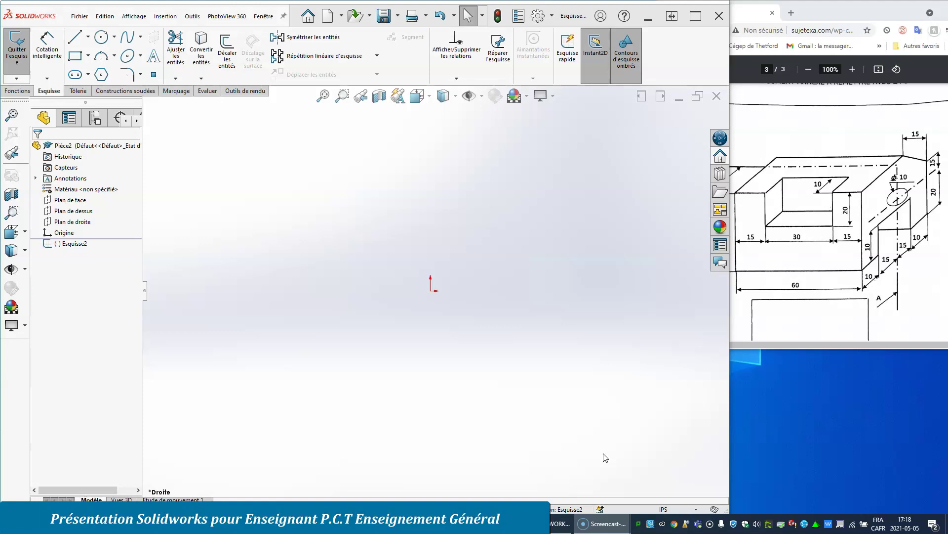
# - Close the empty sketch and start a new sketch on the right plane (Plan de droite)
pyautogui.click(787, 147)
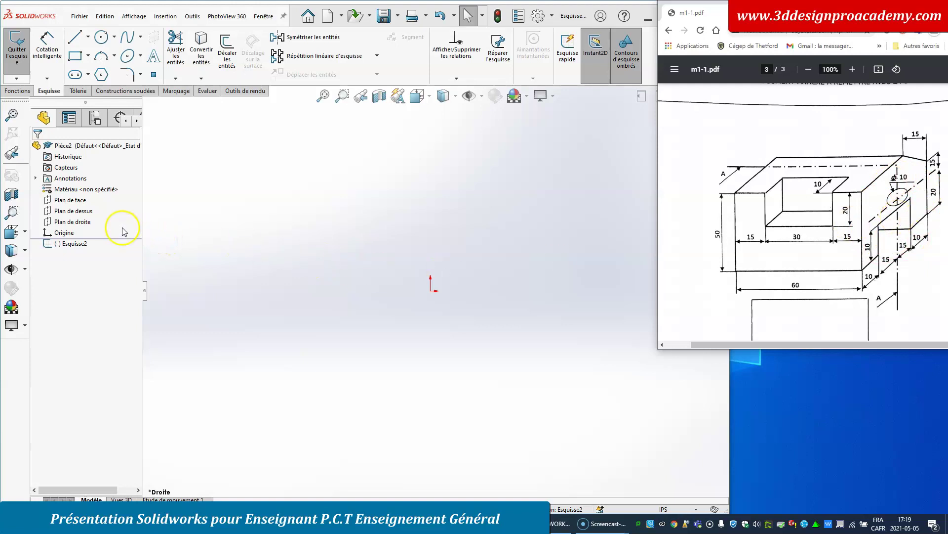
pyautogui.click(261, 257)
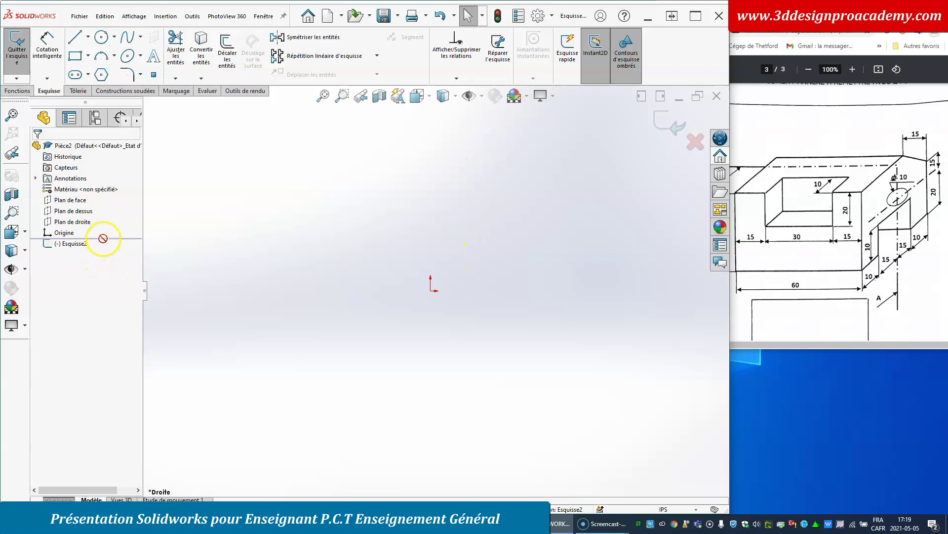
pyautogui.click(83, 222)
pyautogui.click(87, 205)
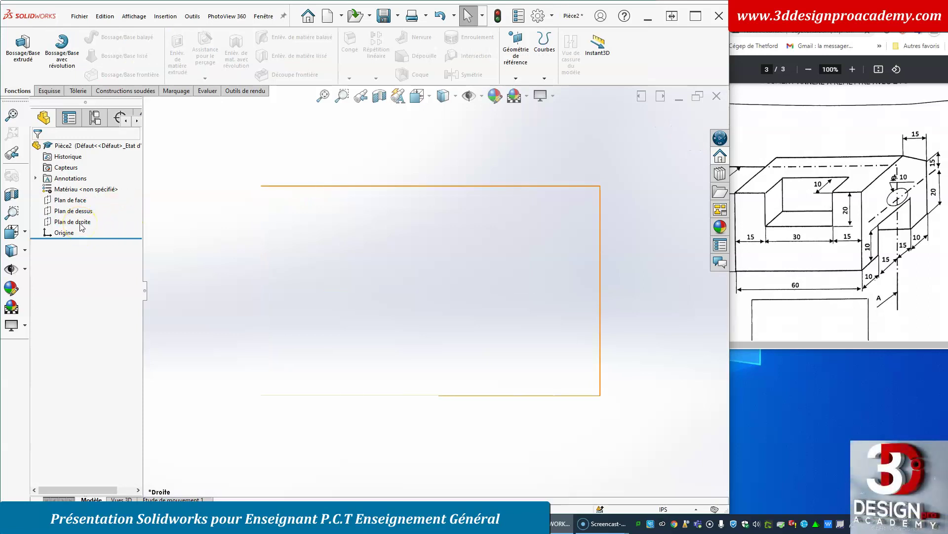
pyautogui.click(82, 222)
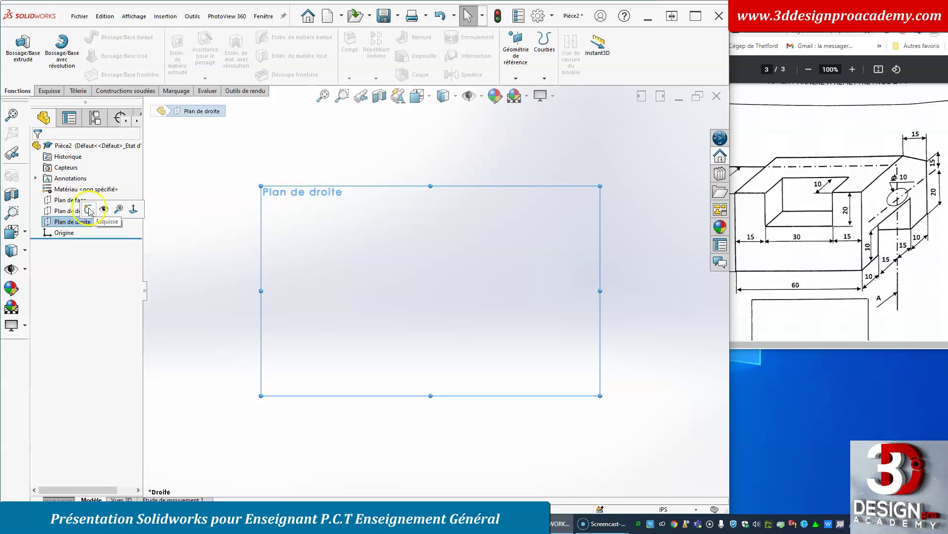
pyautogui.click(87, 210)
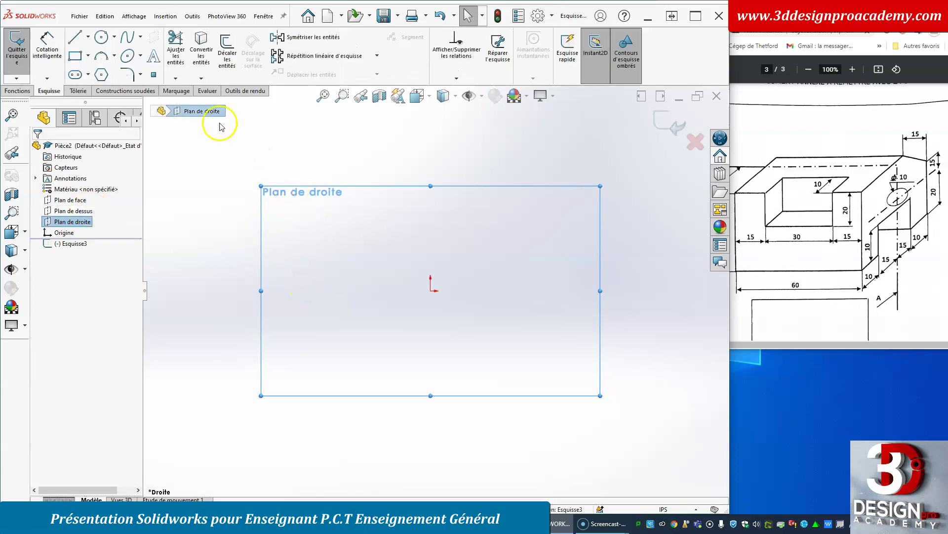
# - Draw the profile's outer edges from the origin: a vertical line about 2.37 in high, a horizontal top, a sloped corner and a vertical right edge
pyautogui.click(79, 41)
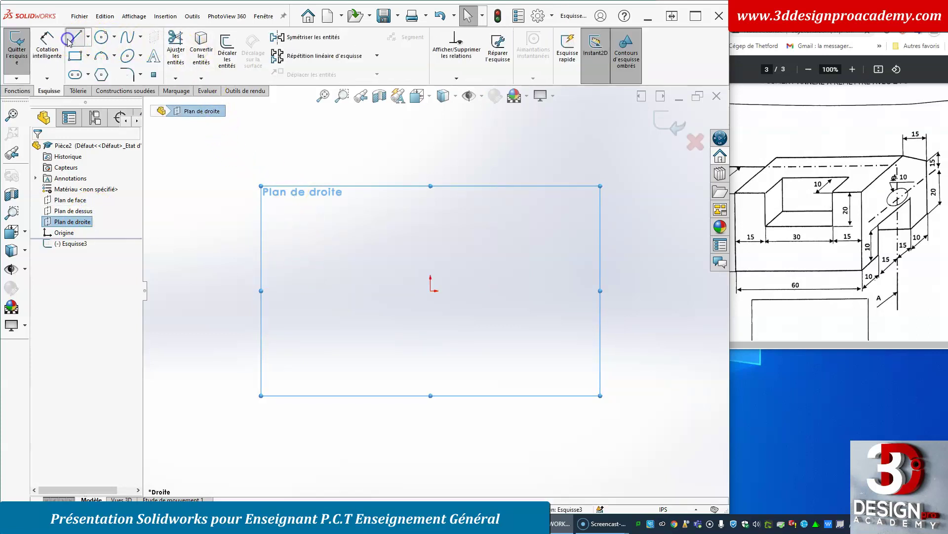
pyautogui.click(430, 290)
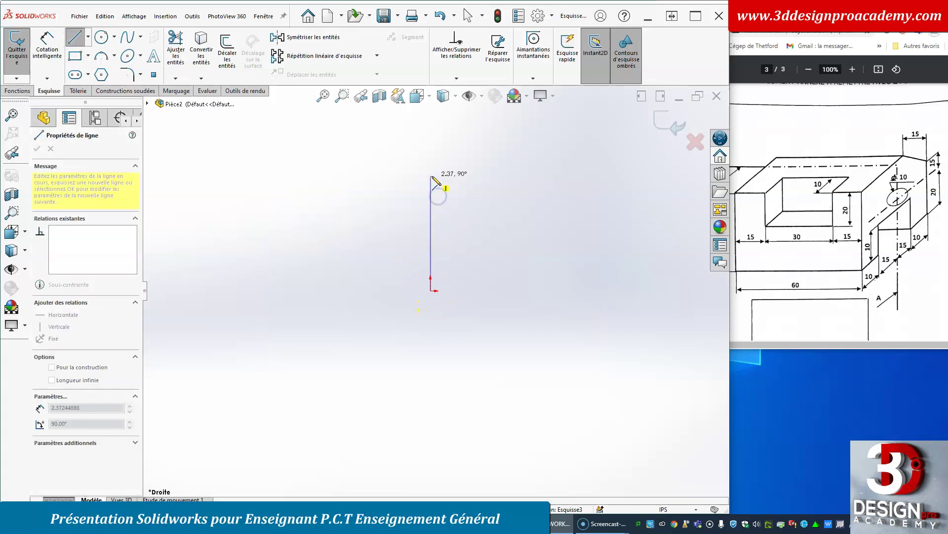
pyautogui.doubleClick(431, 176)
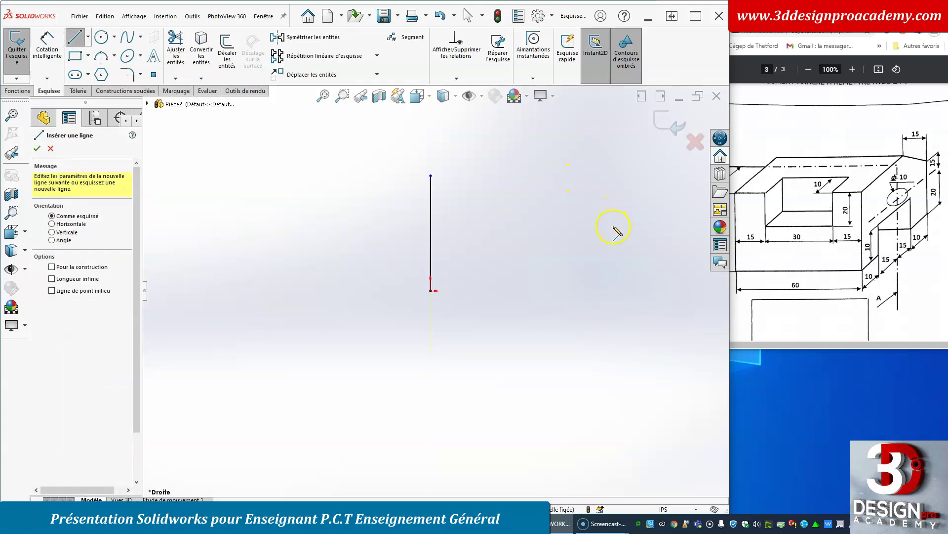
pyautogui.click(431, 177)
pyautogui.click(589, 176)
pyautogui.click(625, 229)
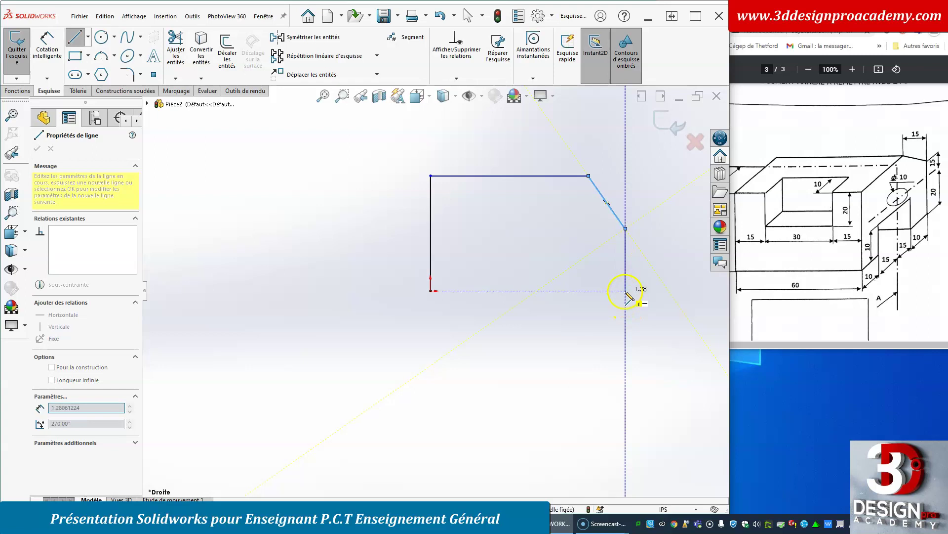
pyautogui.click(625, 290)
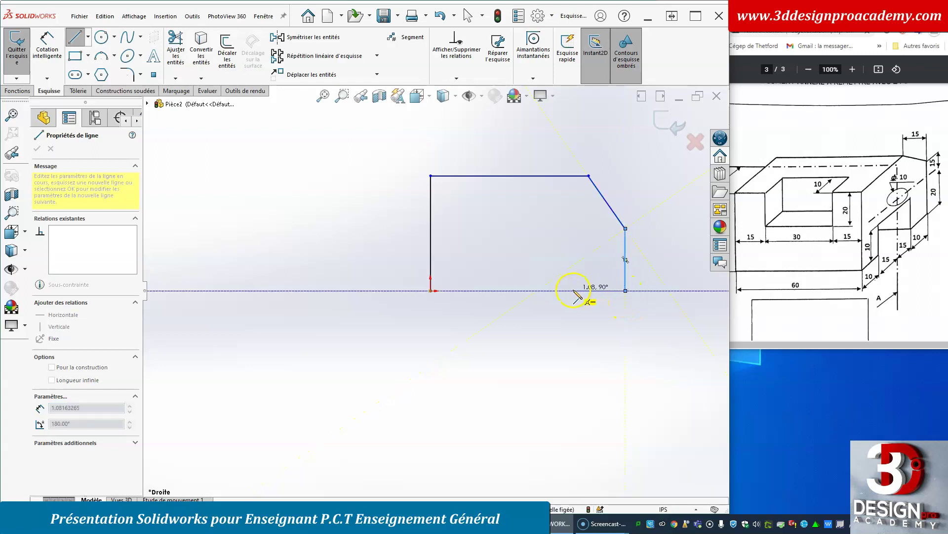
# - Draw the profile's underside back to the origin, with two feet around a rectangular notch about 2 in wide
pyautogui.click(573, 290)
pyautogui.click(573, 248)
pyautogui.click(476, 248)
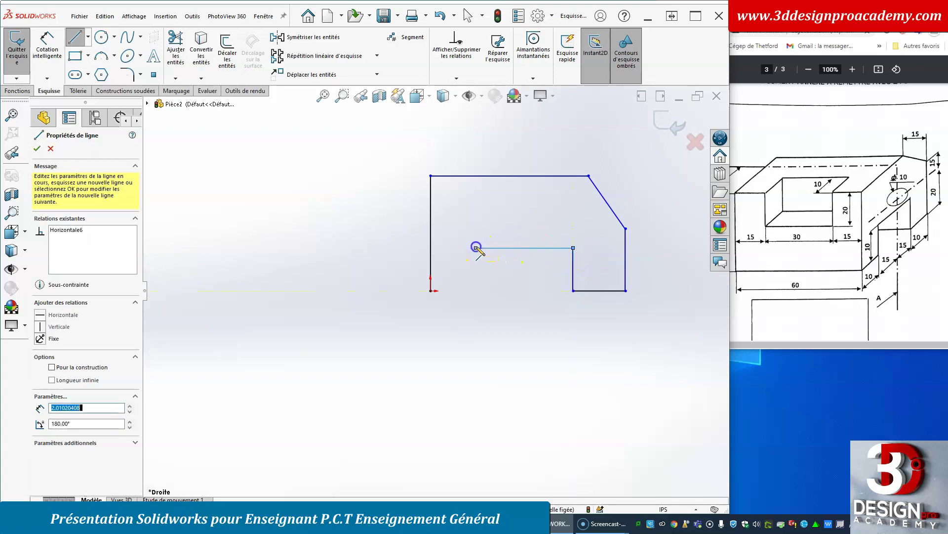
pyautogui.click(476, 290)
pyautogui.click(431, 291)
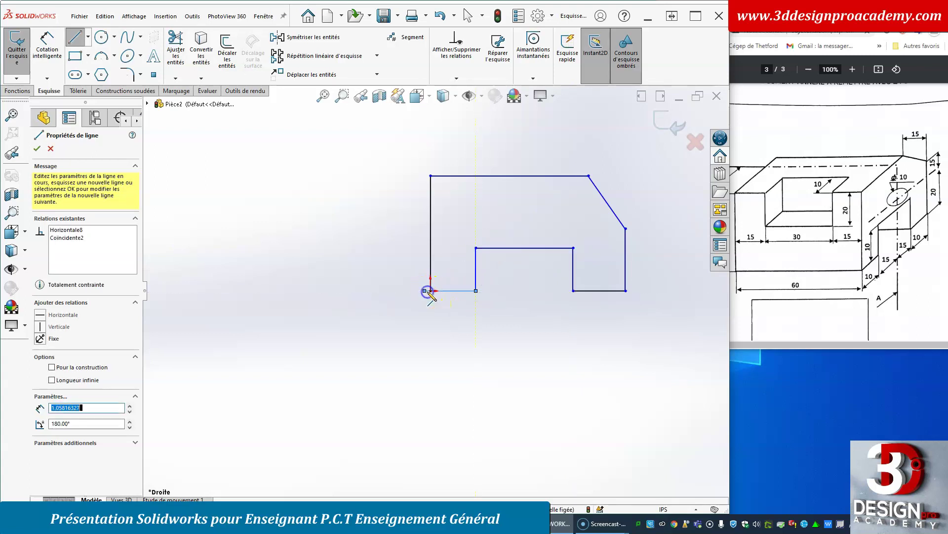
pyautogui.press('Escape')
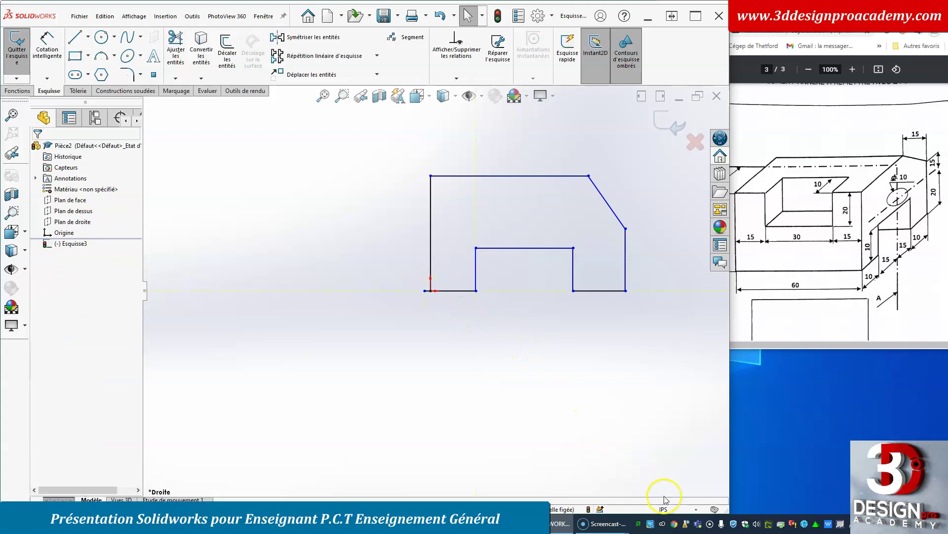
# - Change the document units to MMGS (millimetre, gram, second) and reopen the profile sketch for editing
pyautogui.click(663, 508)
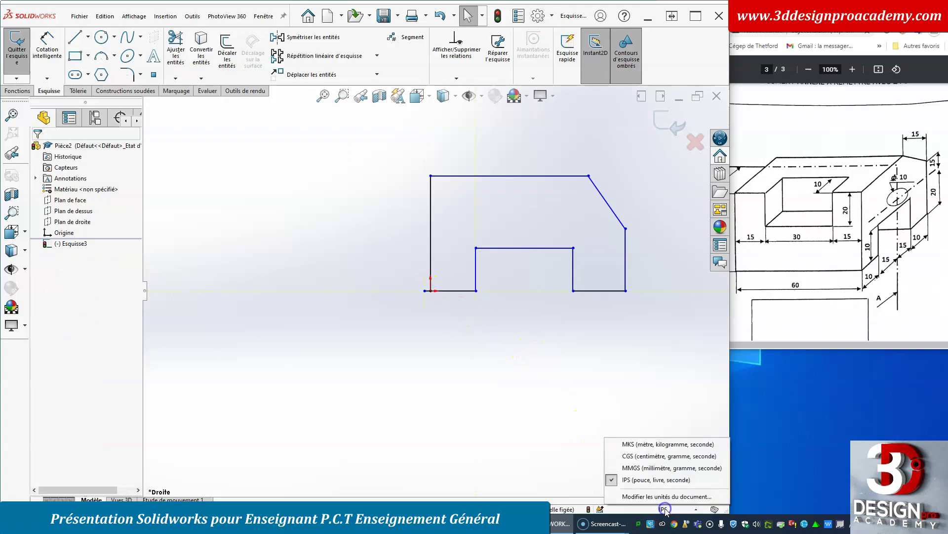
pyautogui.click(659, 467)
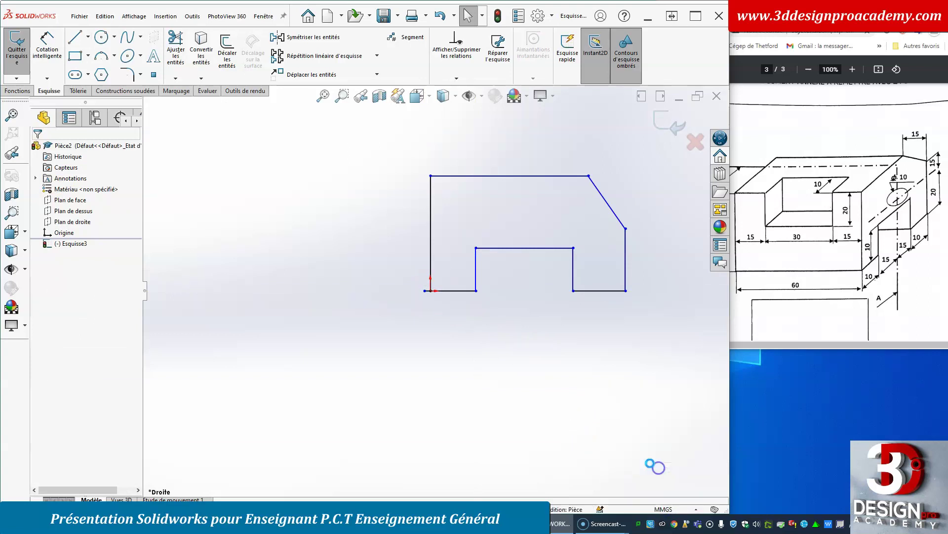
pyautogui.click(79, 245)
pyautogui.click(89, 216)
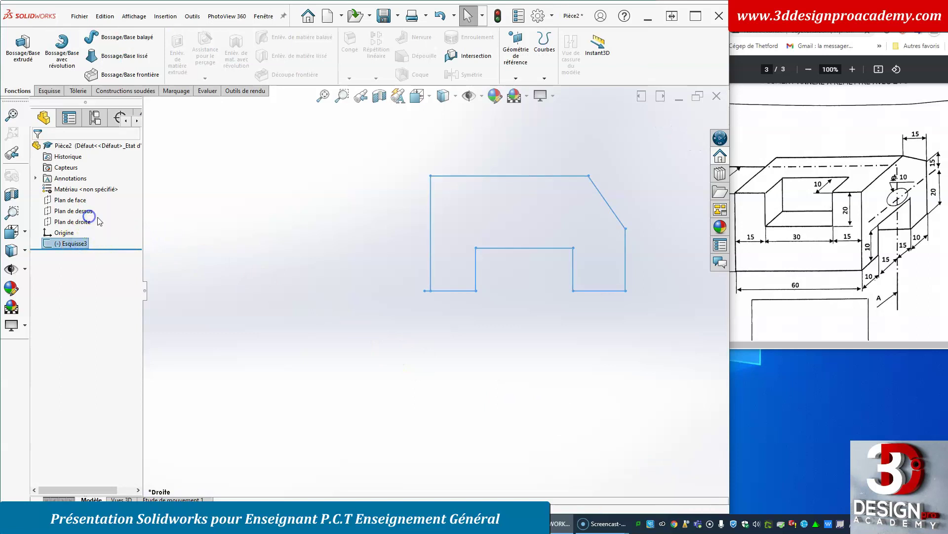
# - Move the loose endpoint of the left foot's bottom line onto the origin to close the profile
pyautogui.scroll(-8, 462, 282)
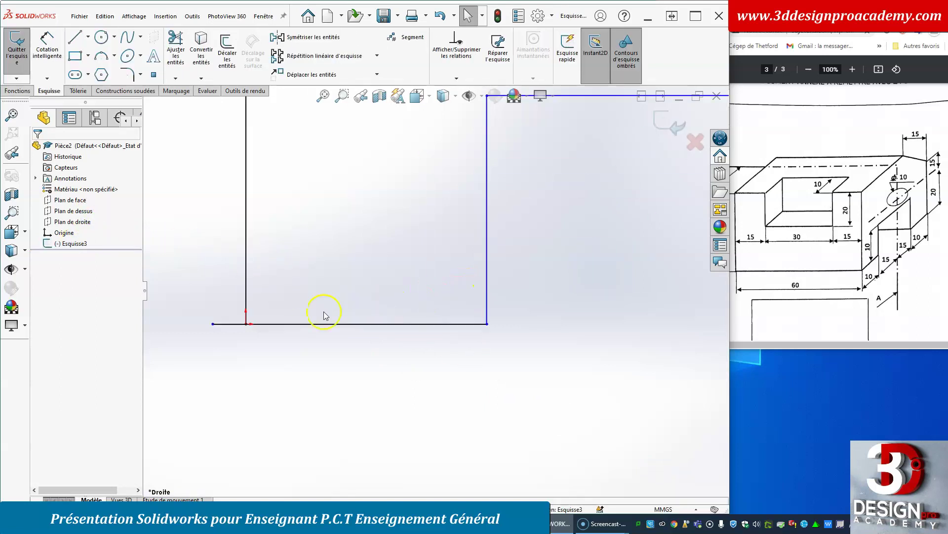
pyautogui.moveTo(228, 327); pyautogui.dragTo(247, 325)
pyautogui.scroll(9, 301, 369)
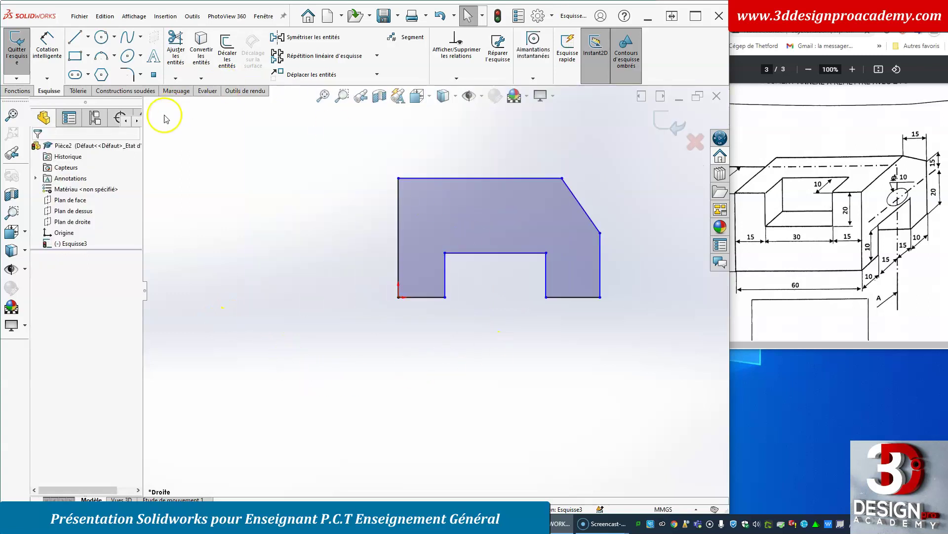
# - Dimension the width of the left foot at 10 mm
pyautogui.click(47, 49)
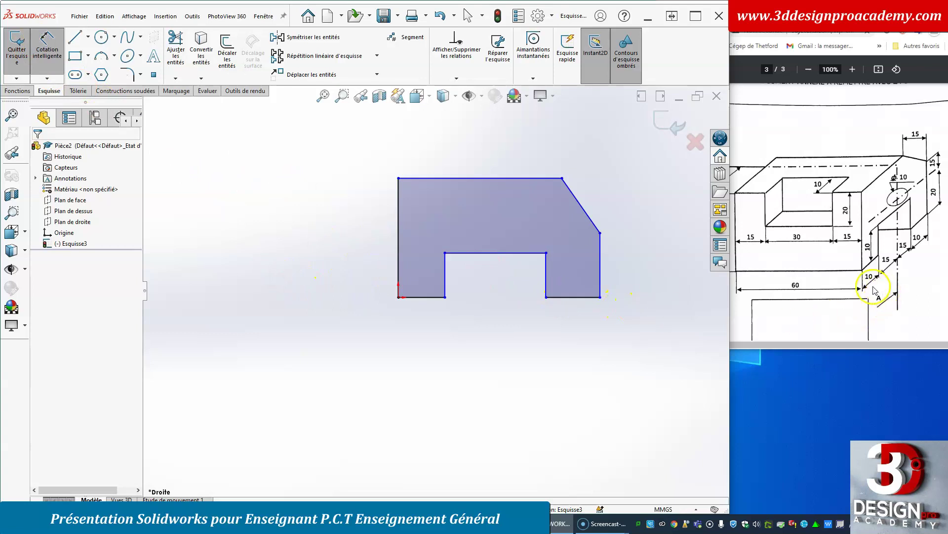
pyautogui.click(424, 299)
pyautogui.click(417, 317)
pyautogui.write('10')
pyautogui.press('Return')
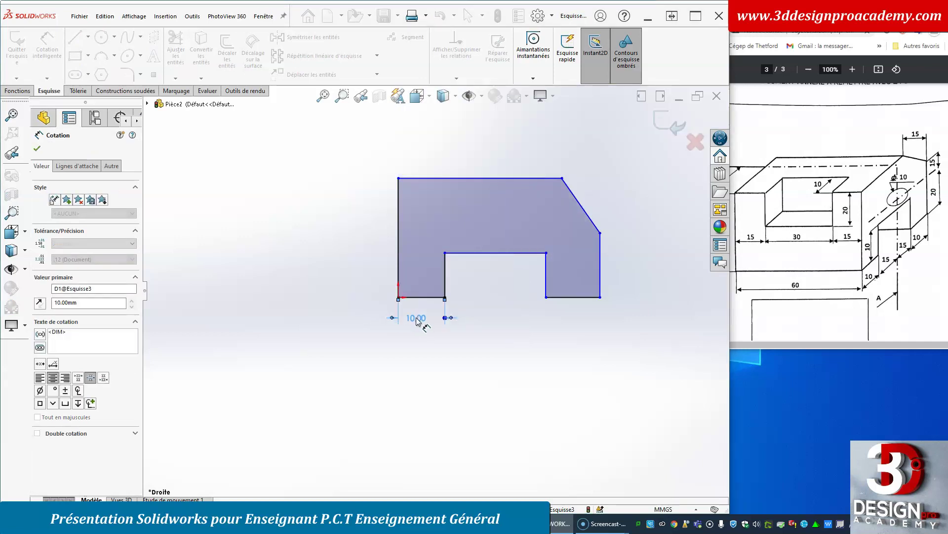
# - Dimension the width of the right foot at 10 mm between its two vertical edges
pyautogui.click(555, 287)
pyautogui.click(601, 279)
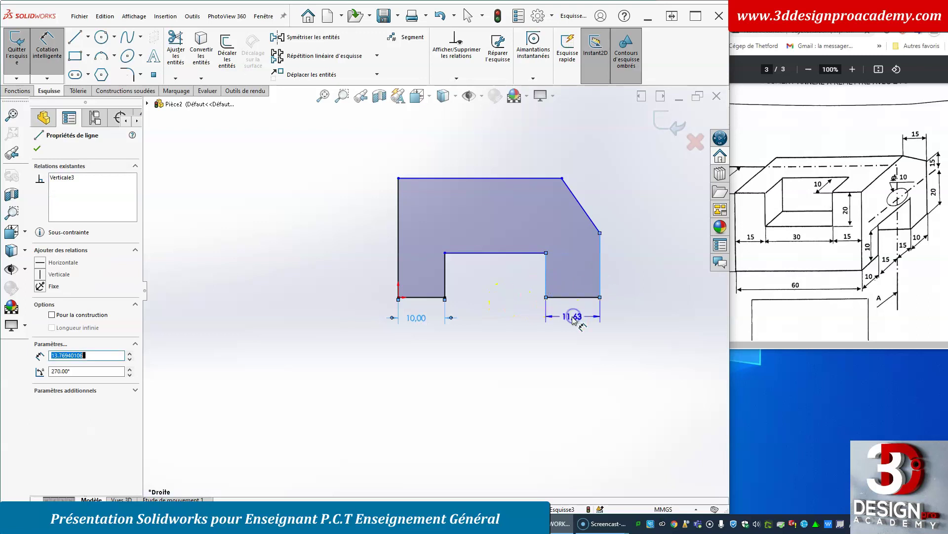
pyautogui.click(572, 319)
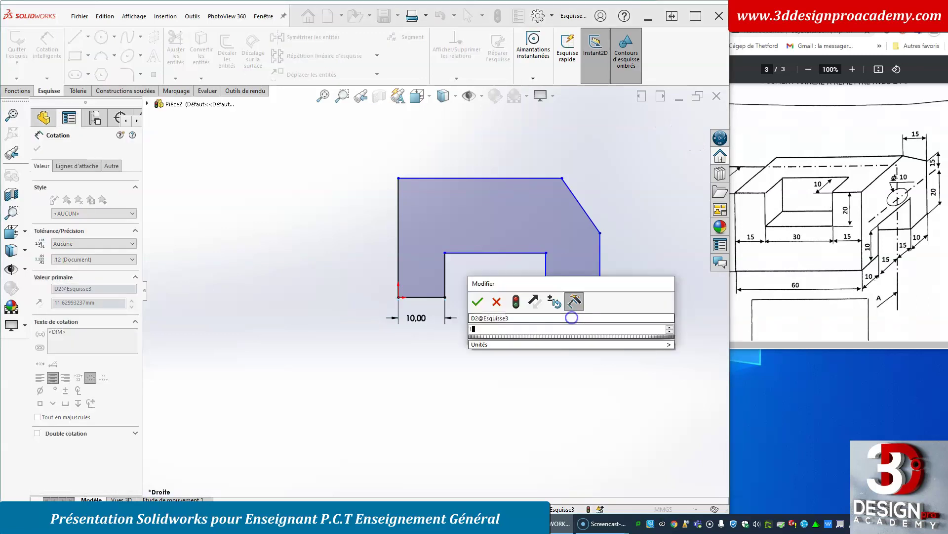
pyautogui.write('10')
pyautogui.press('Return')
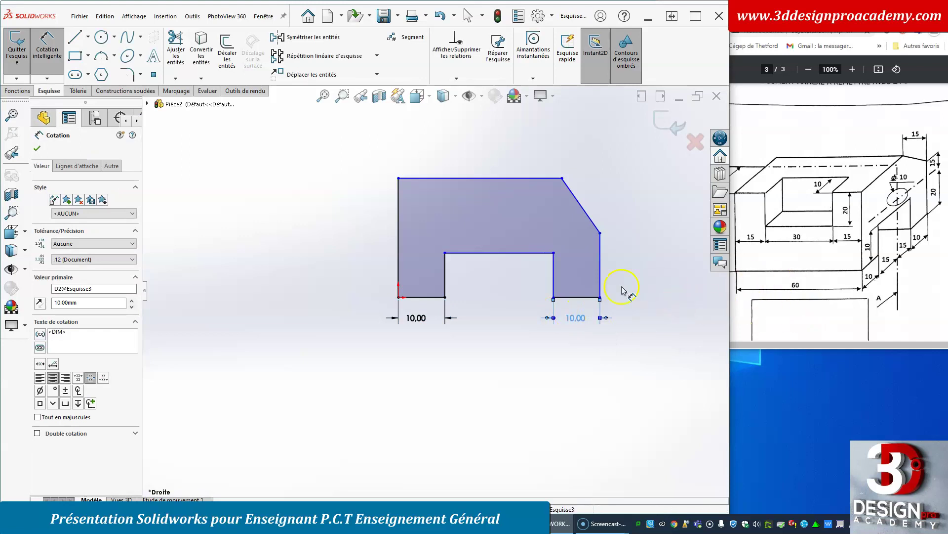
# - Dimension the notch width between the two feet as 15+15, giving 30 mm
pyautogui.click(447, 283)
pyautogui.click(553, 278)
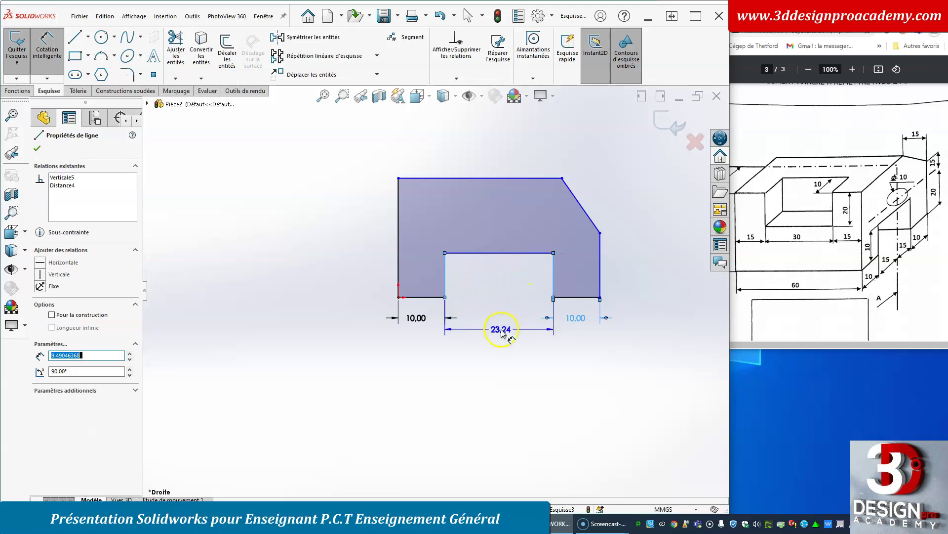
pyautogui.click(504, 329)
pyautogui.write('1')
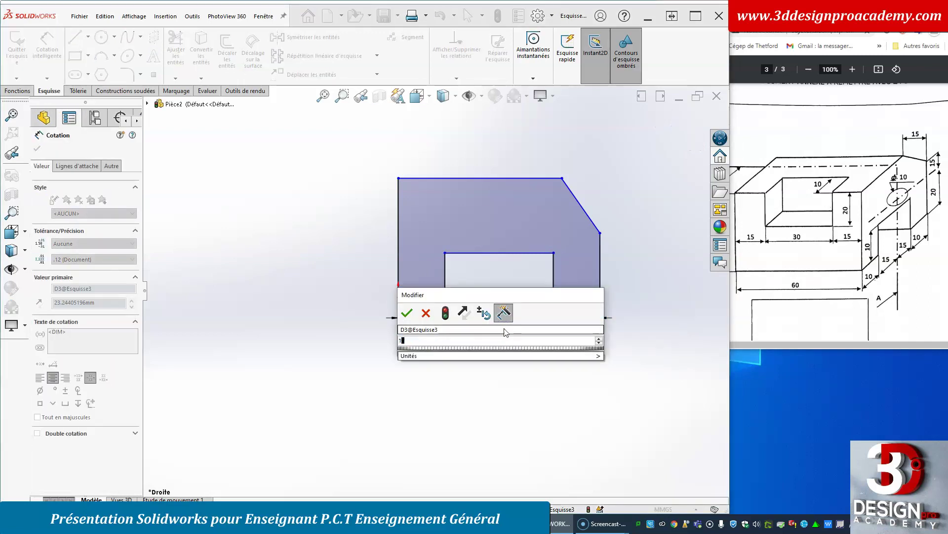
pyautogui.write('5+15')
pyautogui.press('Return')
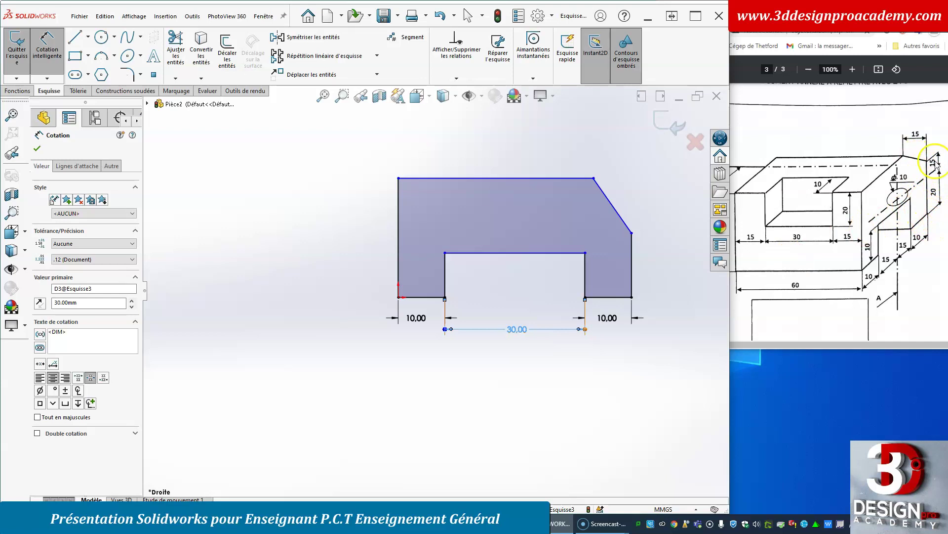
# - Dimension the height from the right foot's bottom edge to the sloped edge's lower endpoint at 35 mm
pyautogui.click(621, 298)
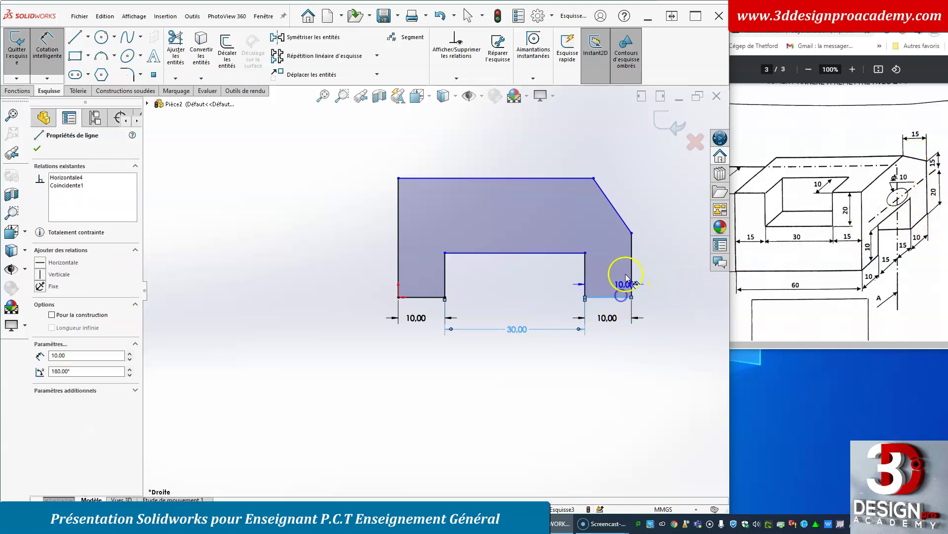
pyautogui.click(632, 233)
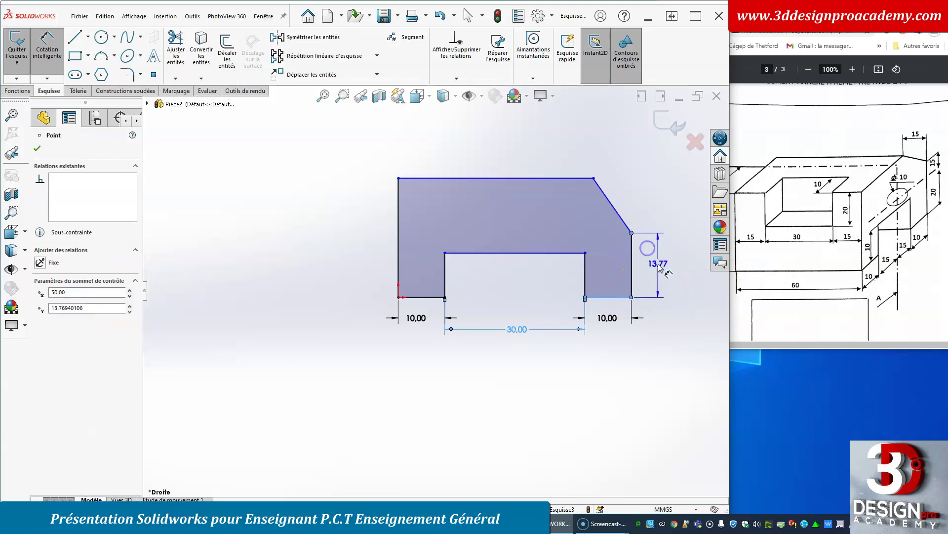
pyautogui.click(659, 262)
pyautogui.write('35')
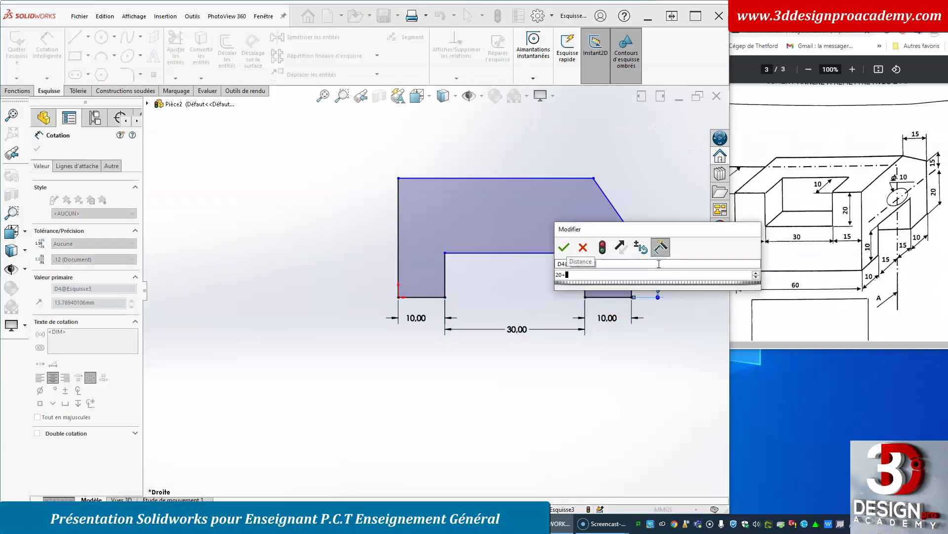
pyautogui.press('Return')
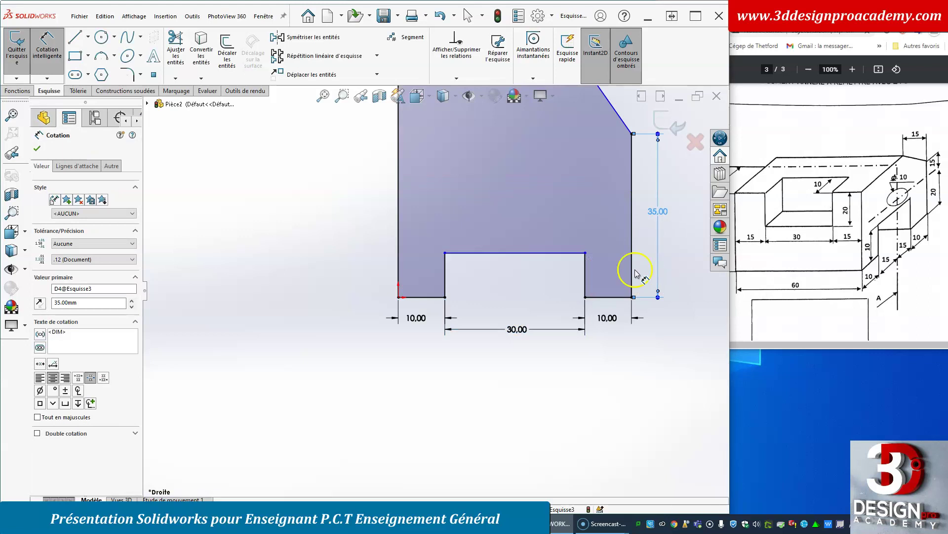
# - Dimension the notch height at 10 mm, from the left foot's bottom line to the notch's upper edge
pyautogui.scroll(4, 561, 312)
pyautogui.scroll(-4, 502, 285)
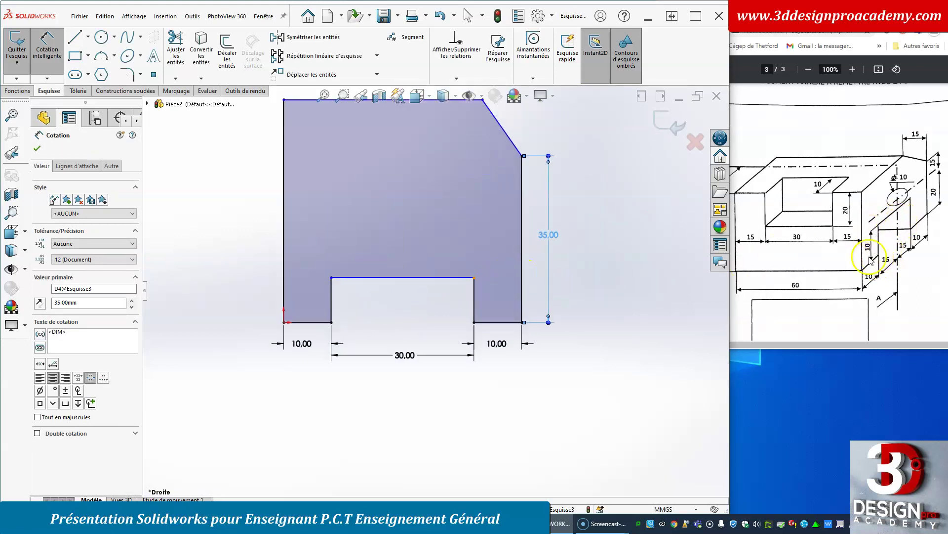
pyautogui.click(310, 322)
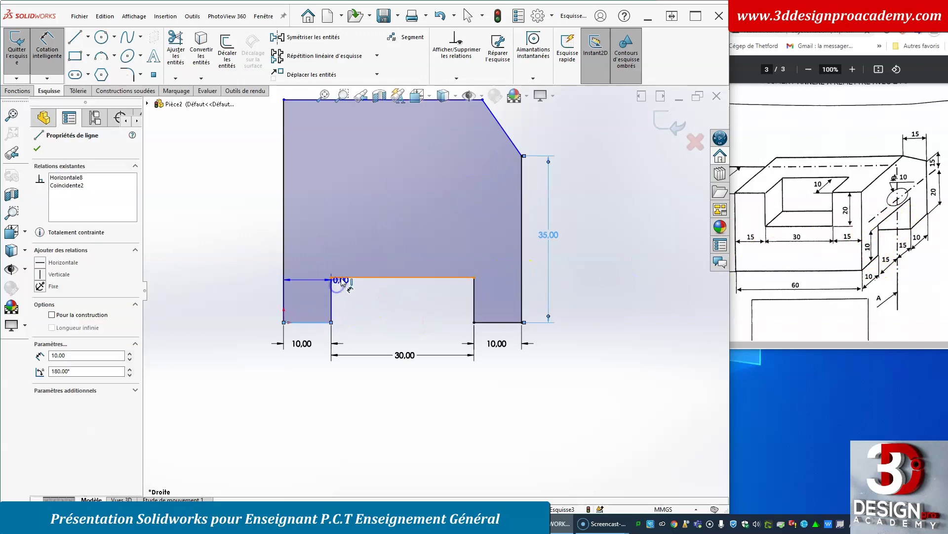
pyautogui.click(356, 302)
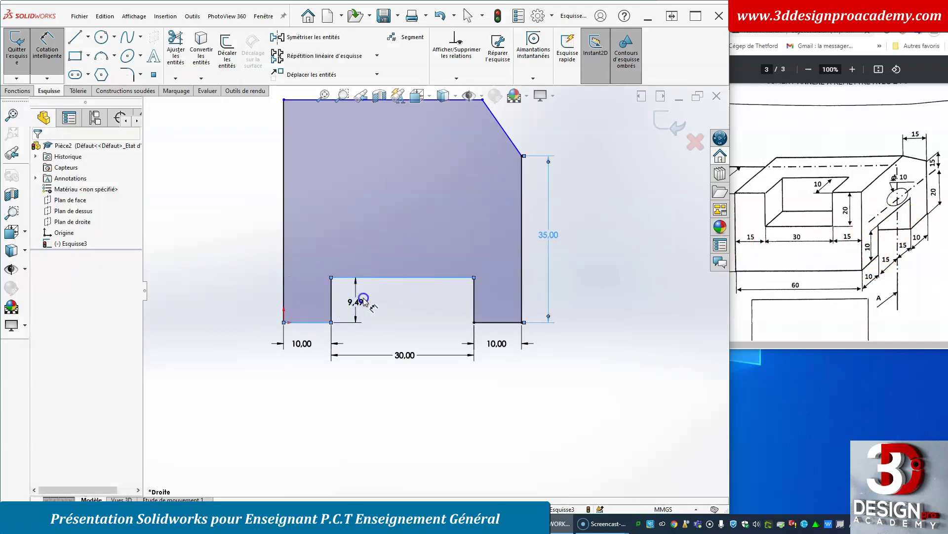
pyautogui.write('10')
pyautogui.press('Return')
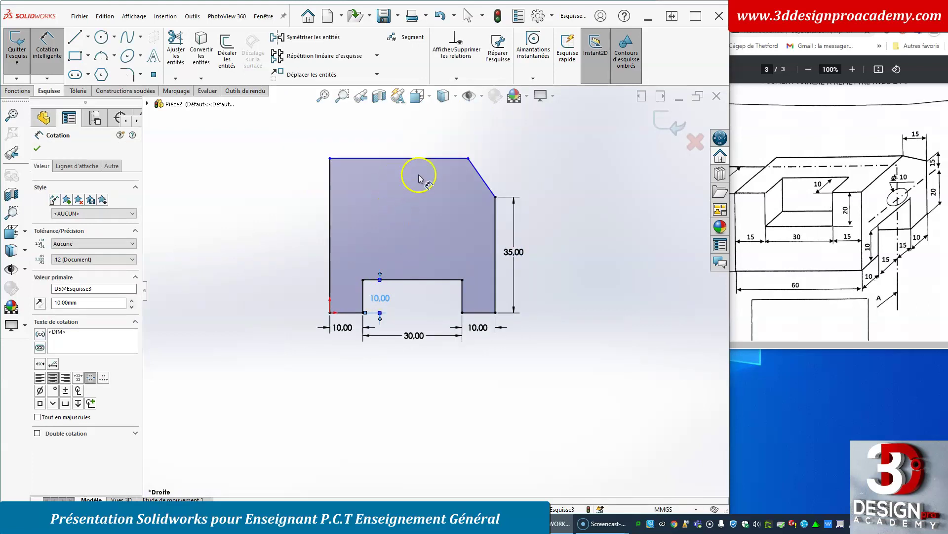
# - Dimension the horizontal distance from the sloped edge's upper endpoint to the right vertical edge at 15 mm
pyautogui.click(467, 158)
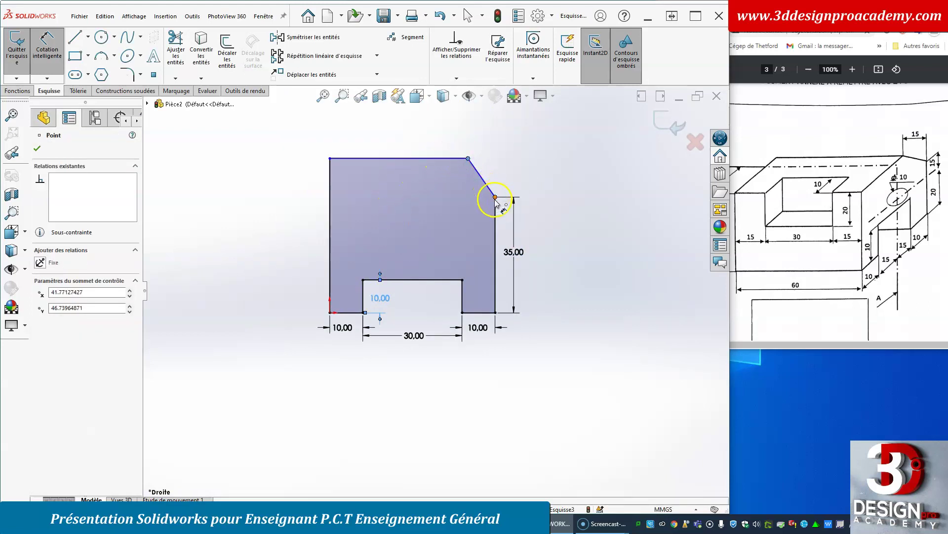
pyautogui.click(496, 207)
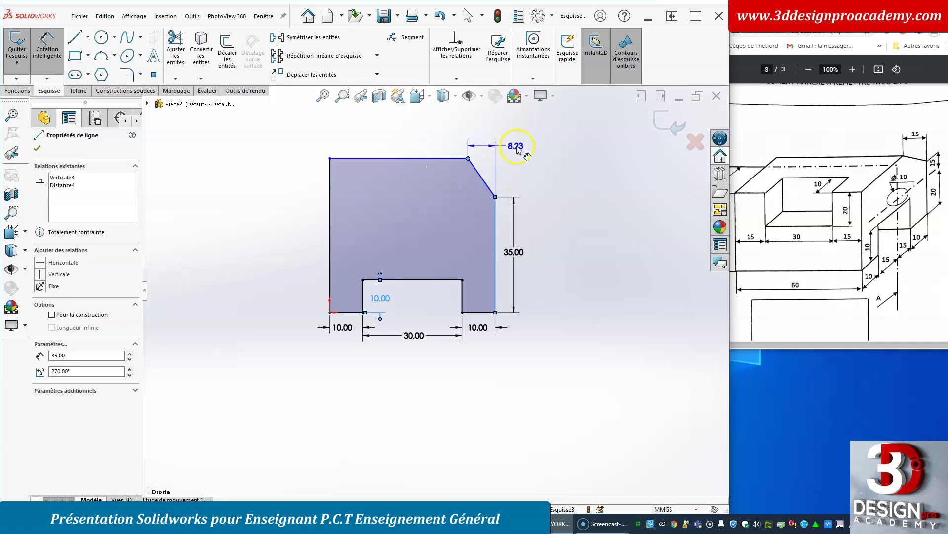
pyautogui.click(518, 146)
pyautogui.write('15')
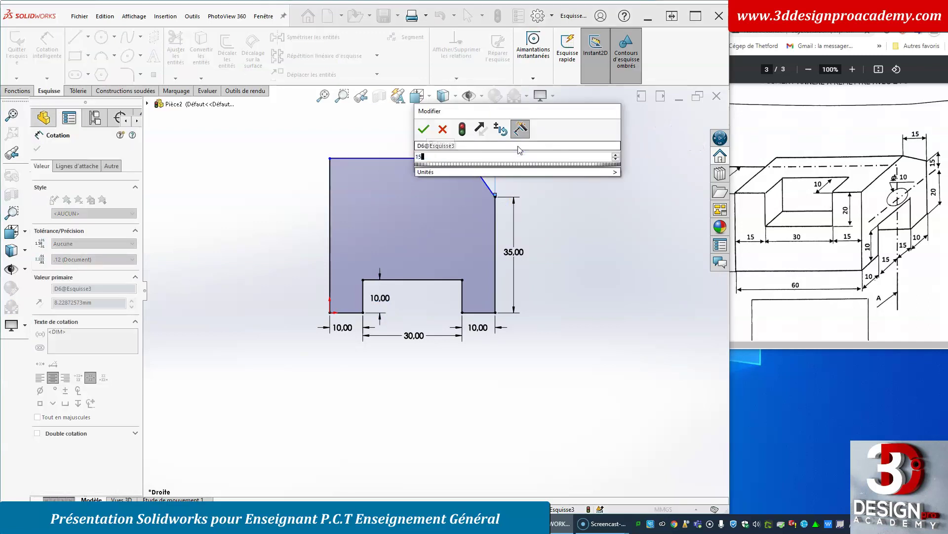
pyautogui.press('Return')
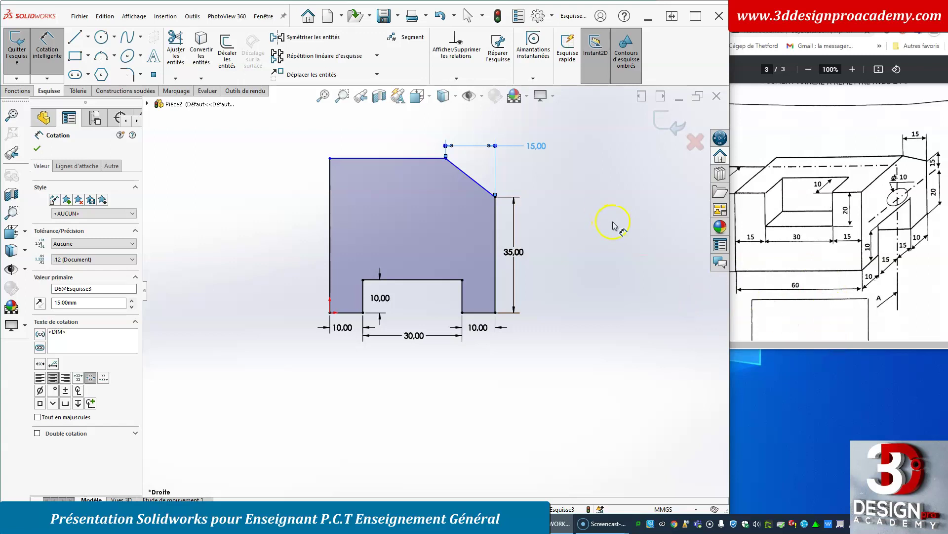
pyautogui.click(532, 218)
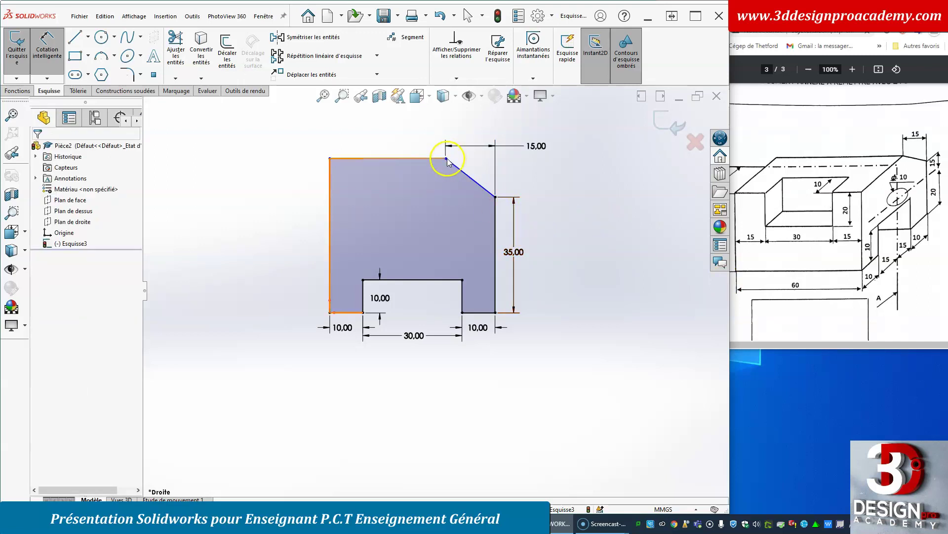
pyautogui.press('Escape')
# - Dimension the angle between the sloped edge and the right vertical edge at 45°
pyautogui.moveTo(446, 159)
pyautogui.mouseDown()
pyautogui.moveTo(449, 169)
pyautogui.moveTo(446, 155)
pyautogui.mouseUp()
pyautogui.click(856, 348)
pyautogui.moveTo(856, 347); pyautogui.dragTo(867, 346)
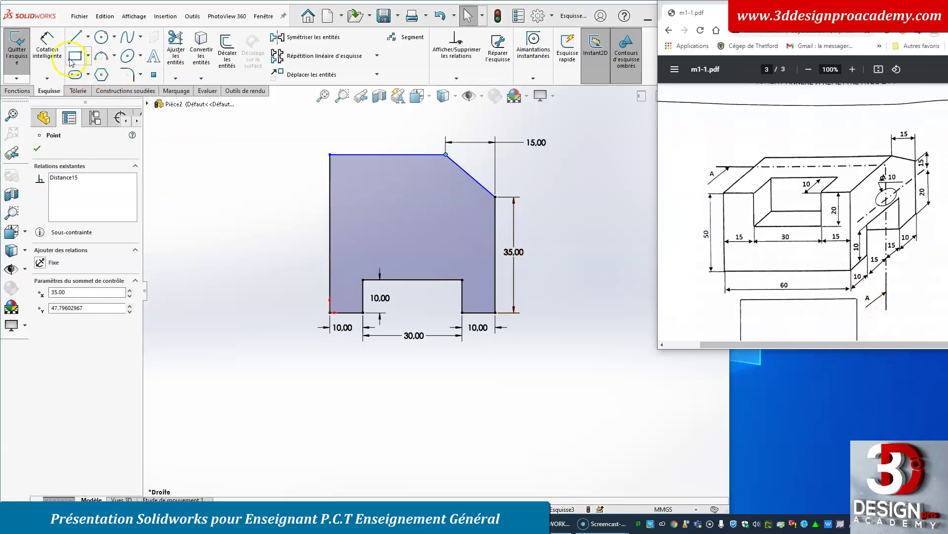
pyautogui.click(47, 49)
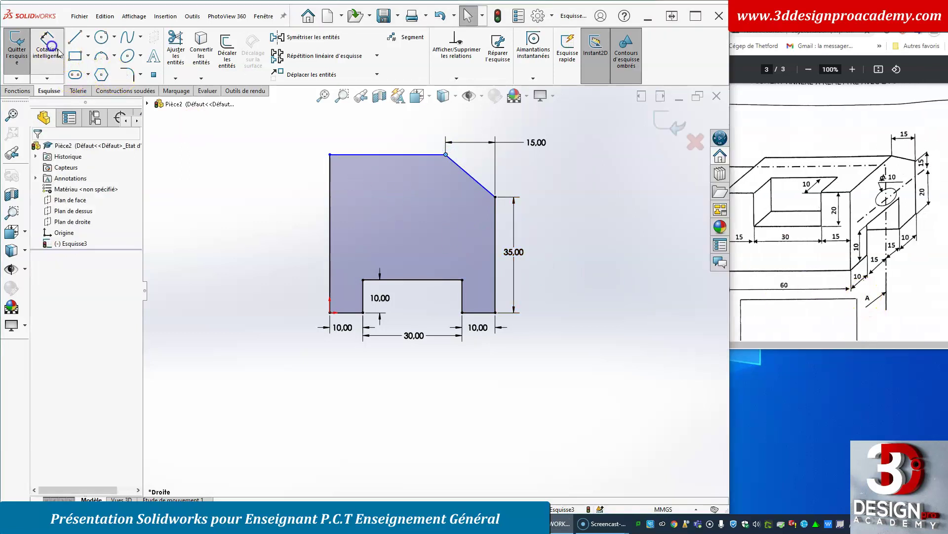
pyautogui.click(481, 188)
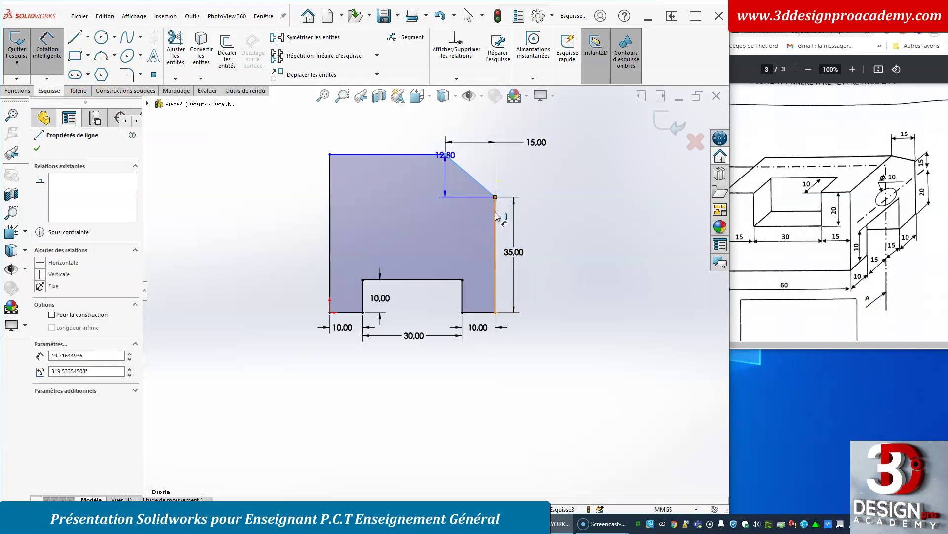
pyautogui.click(495, 216)
pyautogui.click(483, 169)
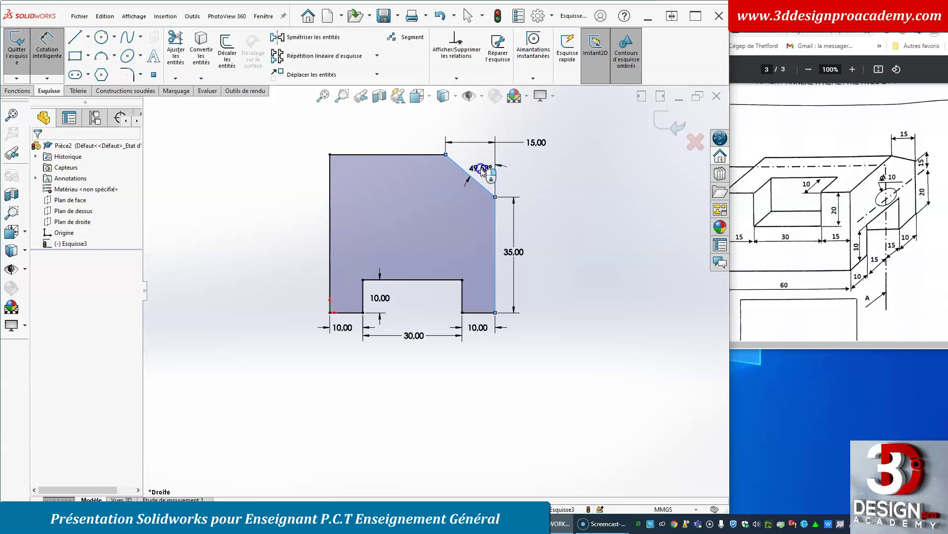
pyautogui.write('45')
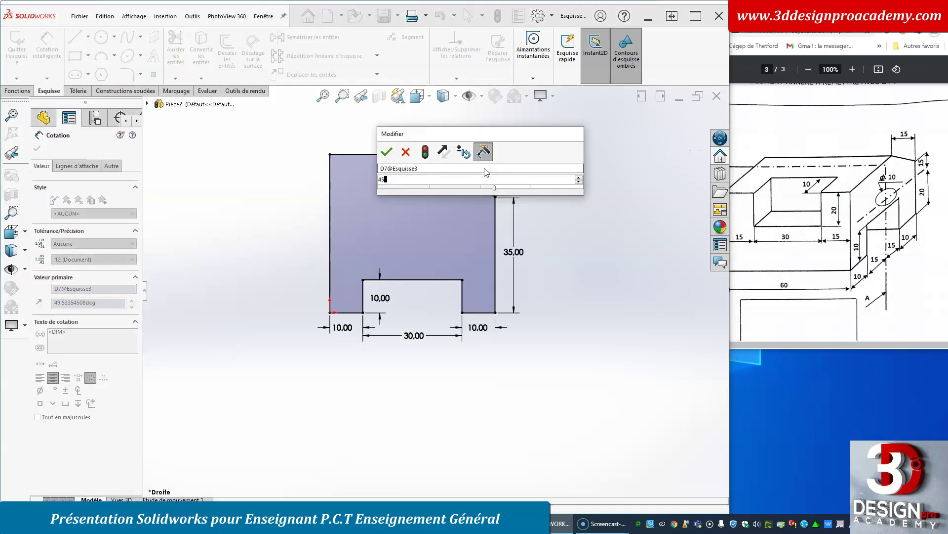
pyautogui.press('Return')
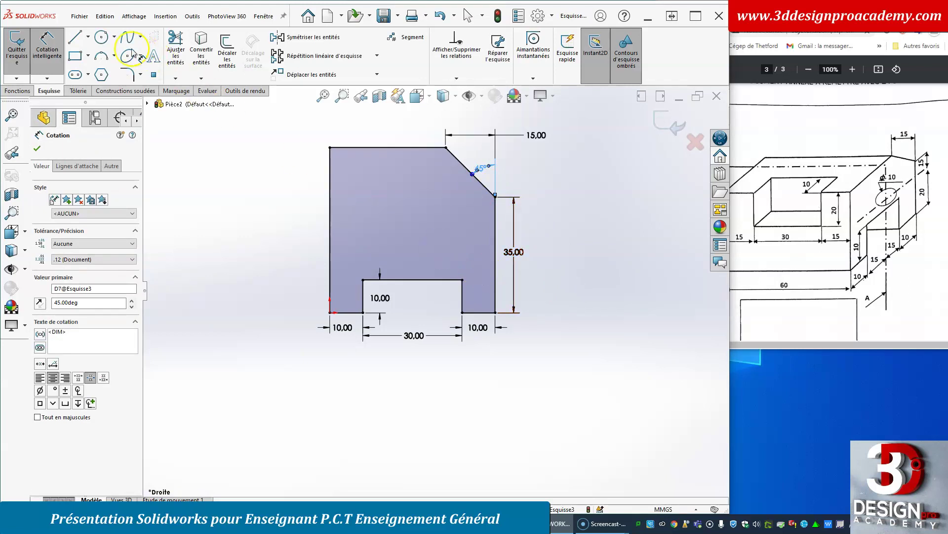
# - Draw a circle inside the profile above the notch and dimension its diameter at 10 mm
pyautogui.click(101, 39)
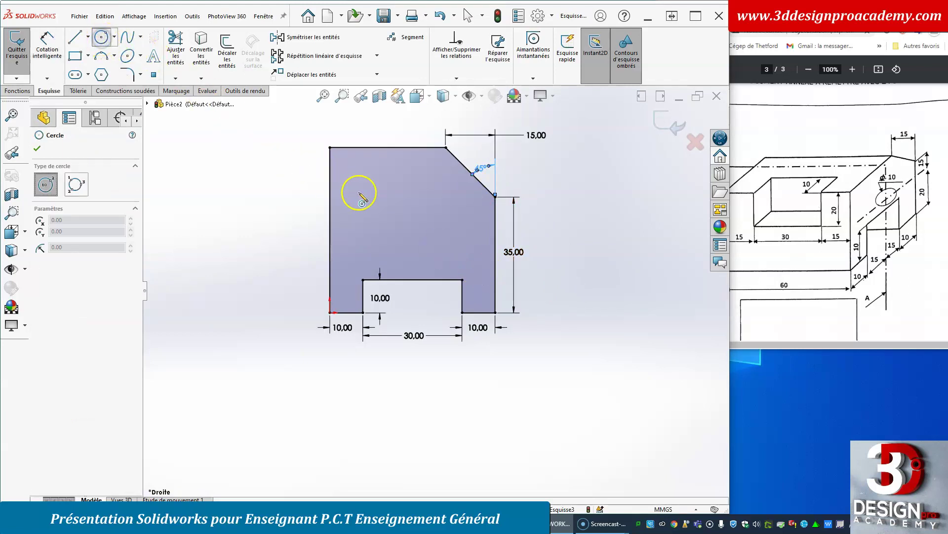
pyautogui.click(405, 203)
pyautogui.click(423, 219)
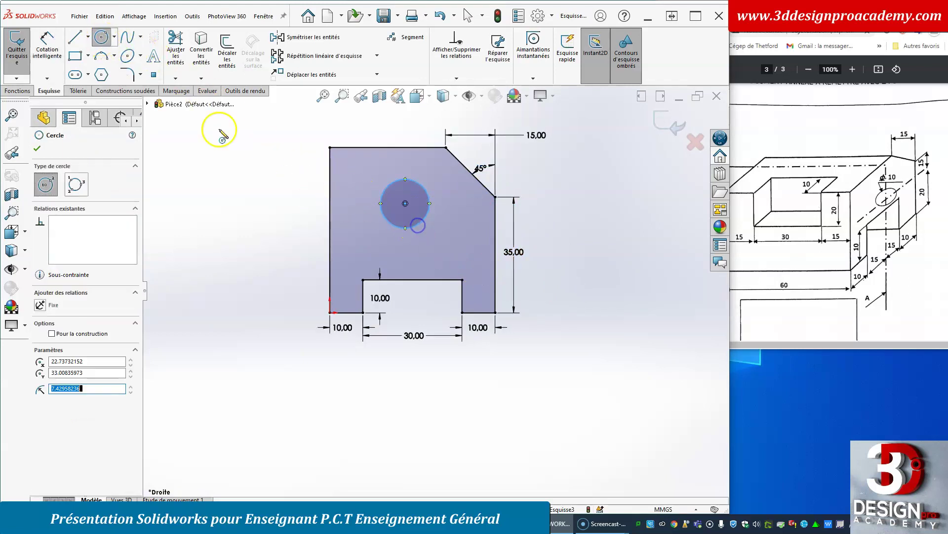
pyautogui.click(57, 45)
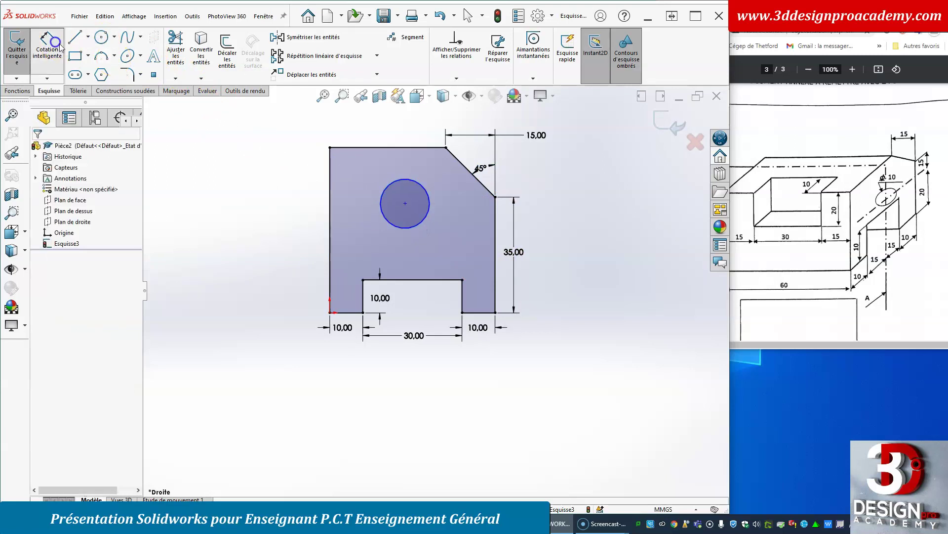
pyautogui.click(389, 184)
pyautogui.click(333, 120)
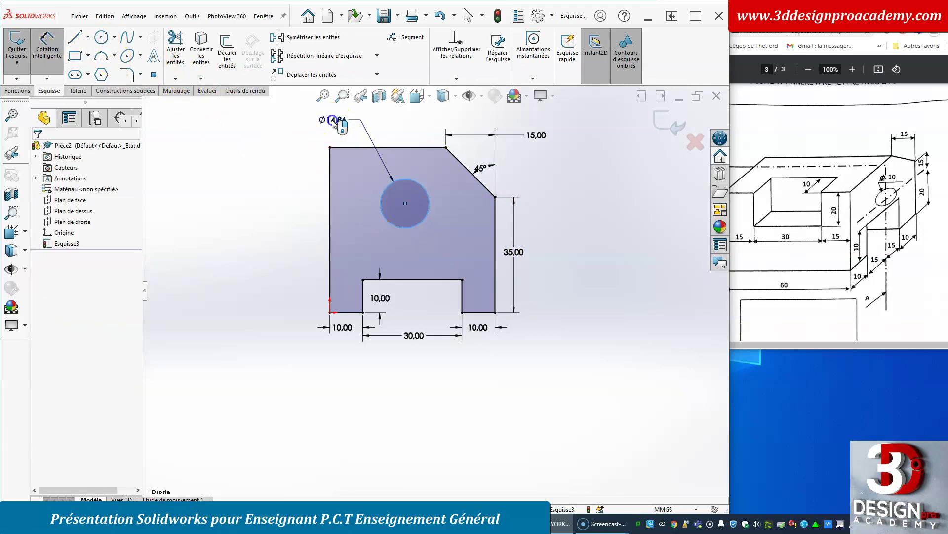
pyautogui.write('10.00mm')
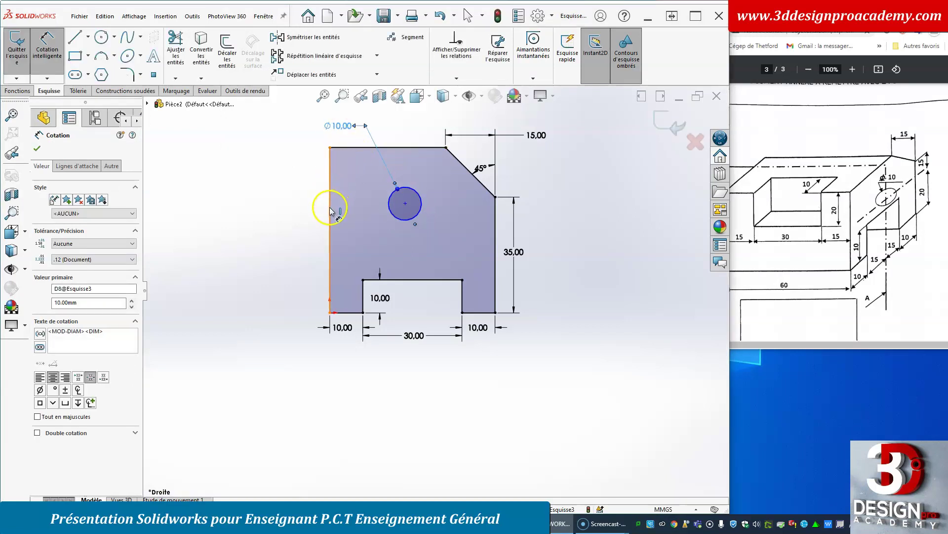
# - Dimension the horizontal distance from the profile's left edge to the circle's center as 10+15, giving 25 mm
pyautogui.click(374, 212)
pyautogui.click(393, 215)
pyautogui.click(358, 246)
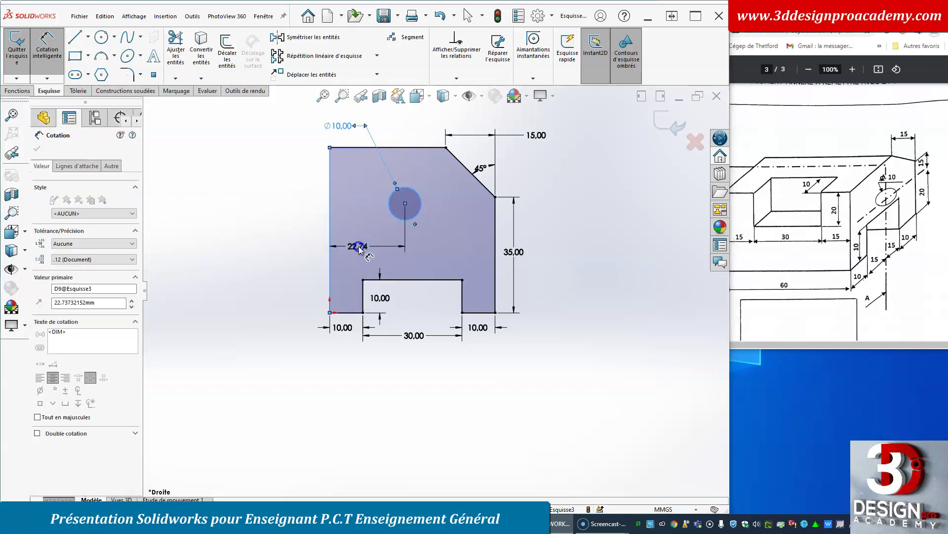
pyautogui.write('10+15')
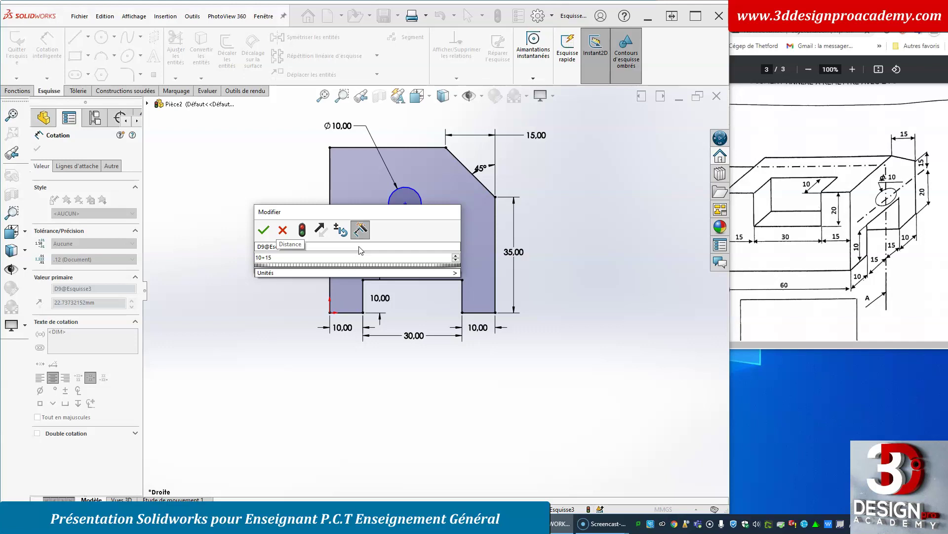
pyautogui.press('Return')
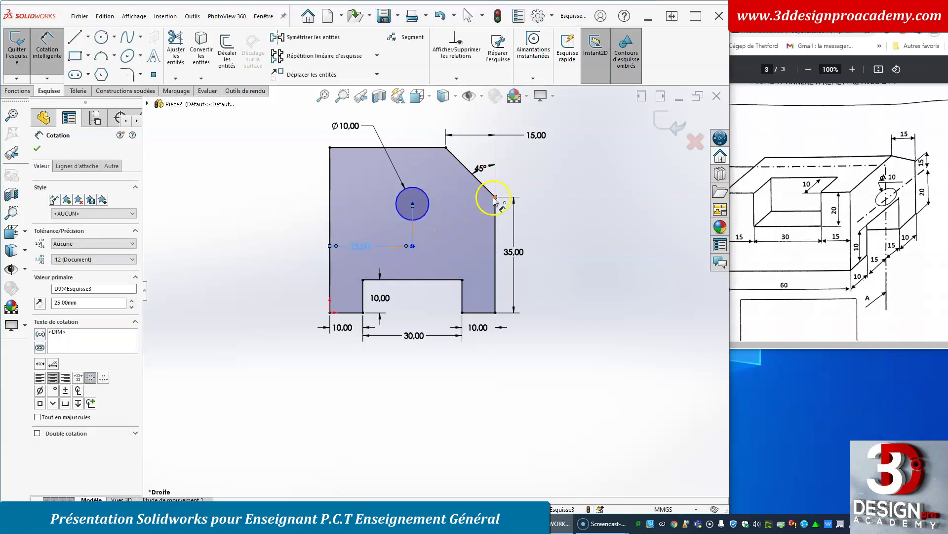
pyautogui.press('Escape')
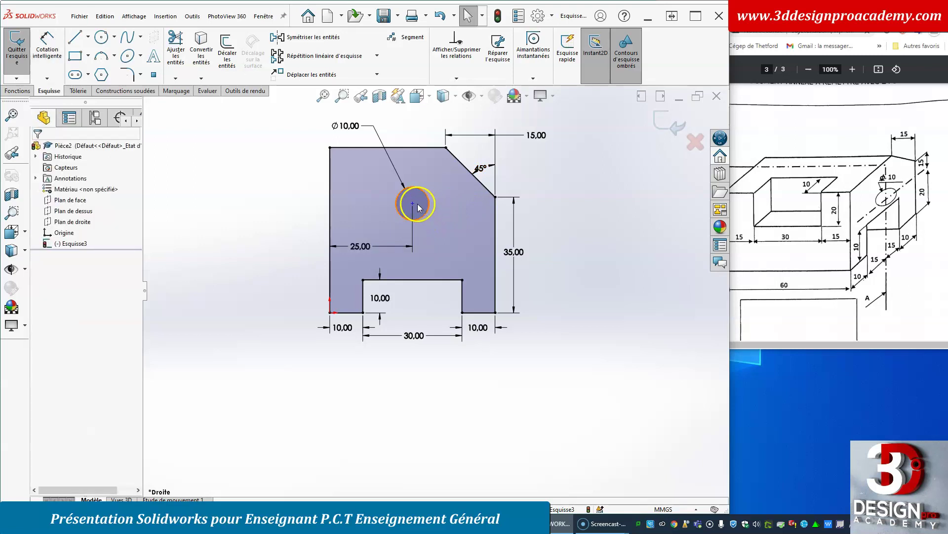
pyautogui.moveTo(412, 205); pyautogui.dragTo(416, 223)
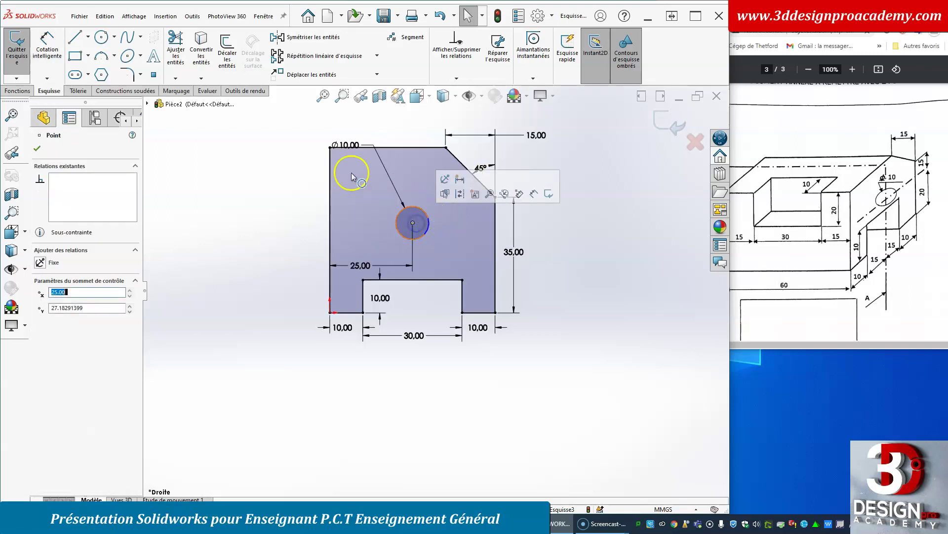
pyautogui.click(47, 50)
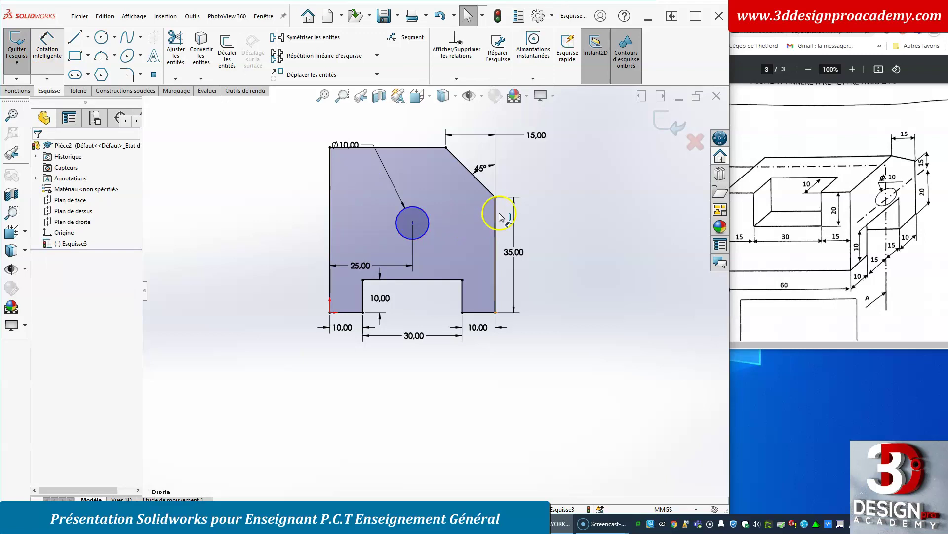
pyautogui.click(495, 197)
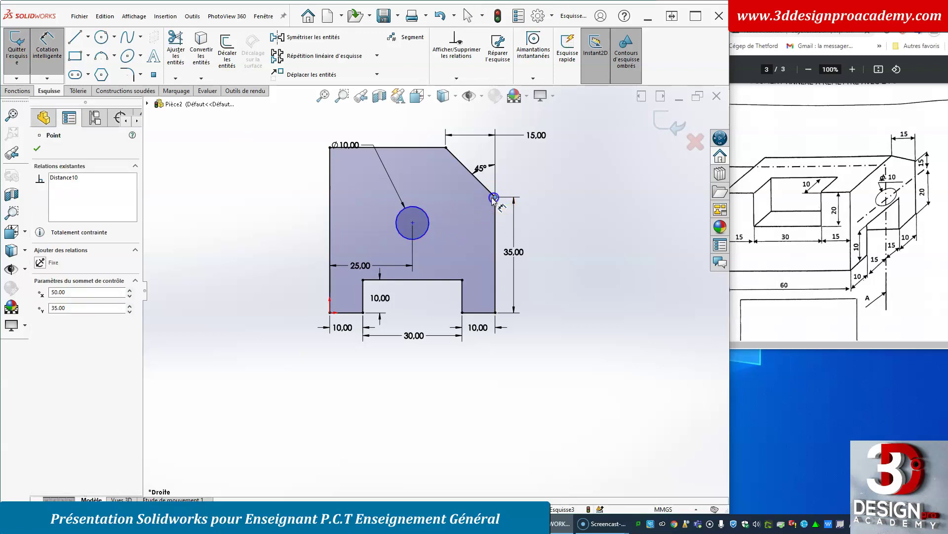
pyautogui.click(426, 223)
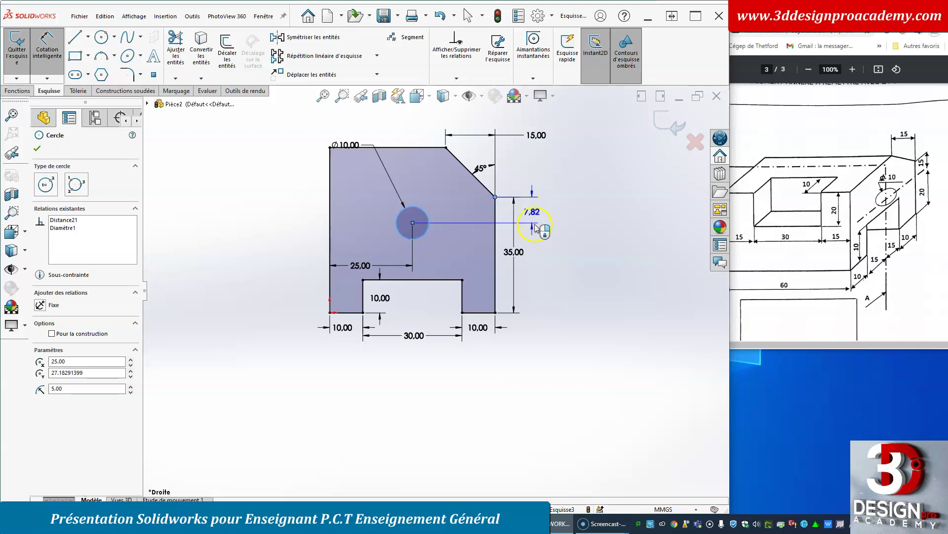
pyautogui.press('Escape')
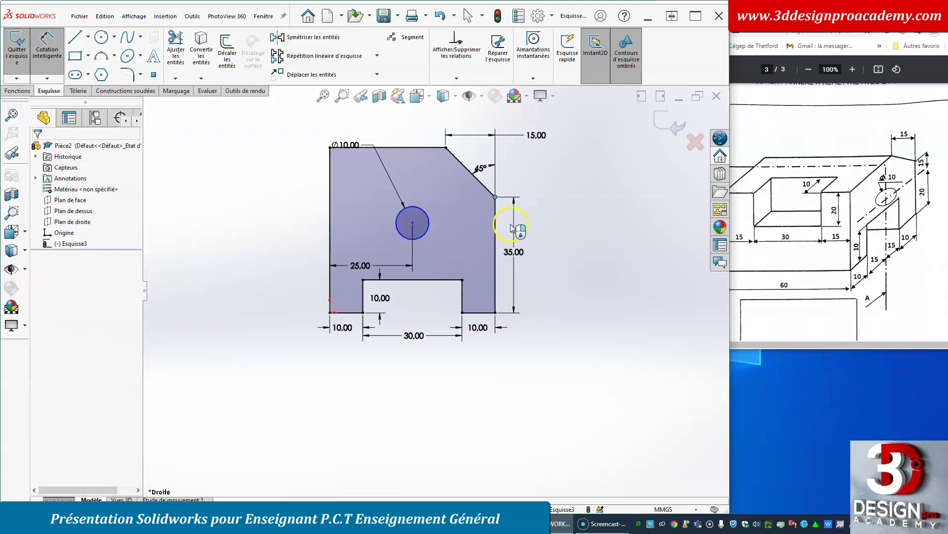
pyautogui.click(479, 313)
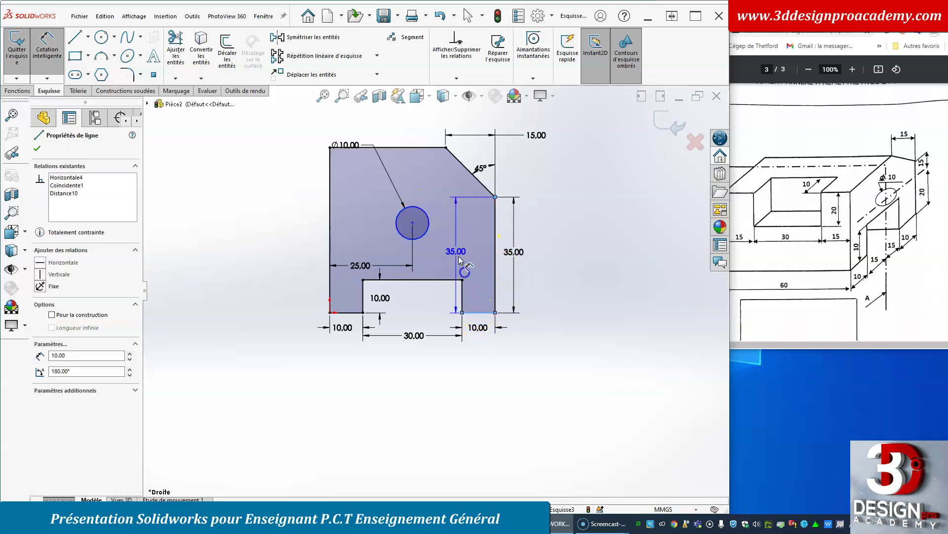
pyautogui.click(433, 229)
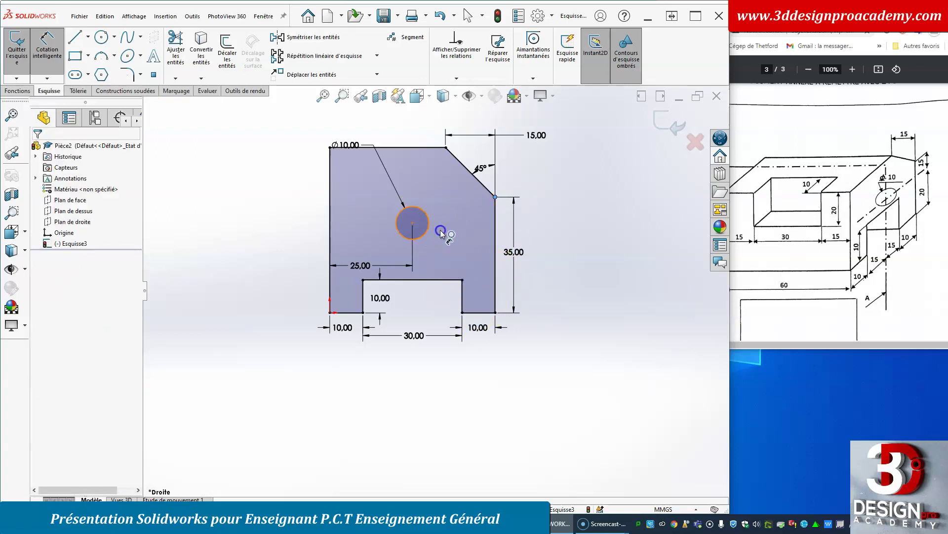
pyautogui.click(437, 230)
pyautogui.press('Escape')
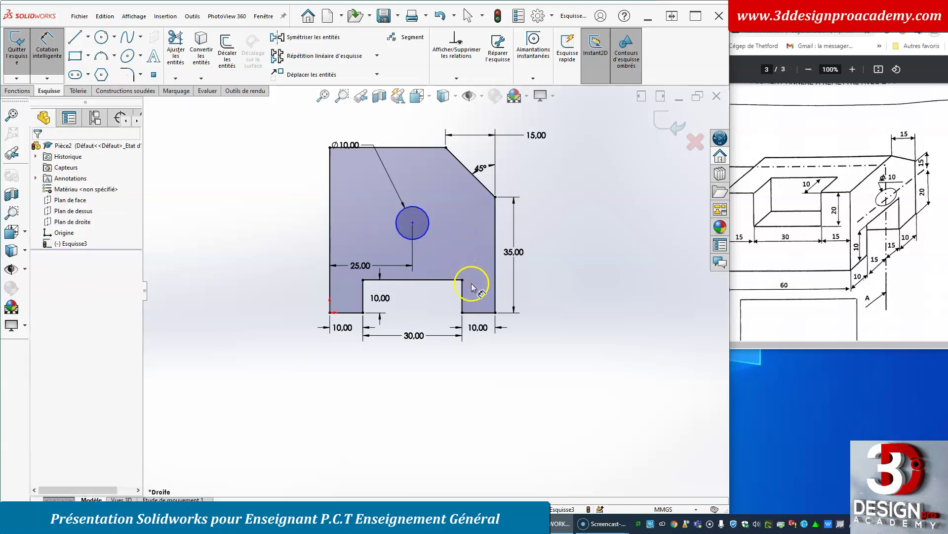
# - Dimension the circle center's height above the right foot's bottom edge at 20 mm
pyautogui.click(477, 314)
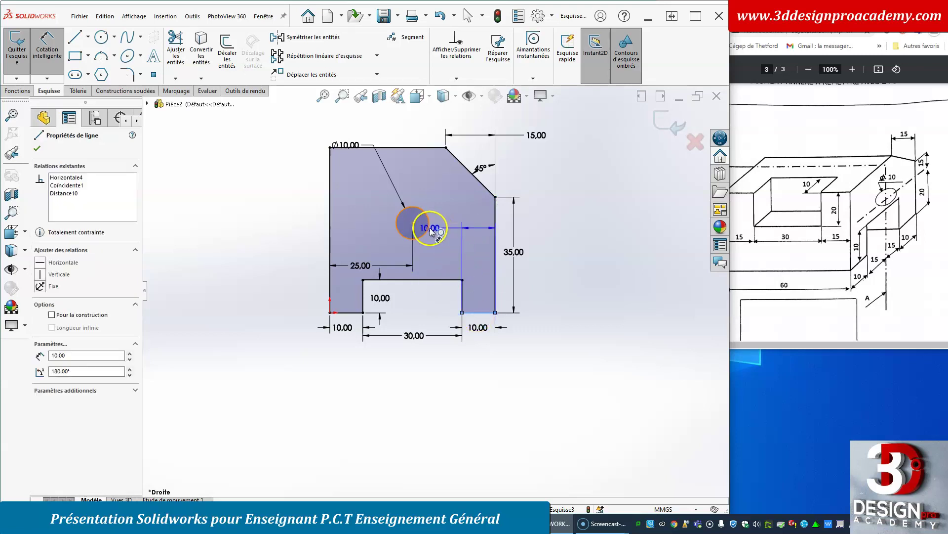
pyautogui.click(429, 225)
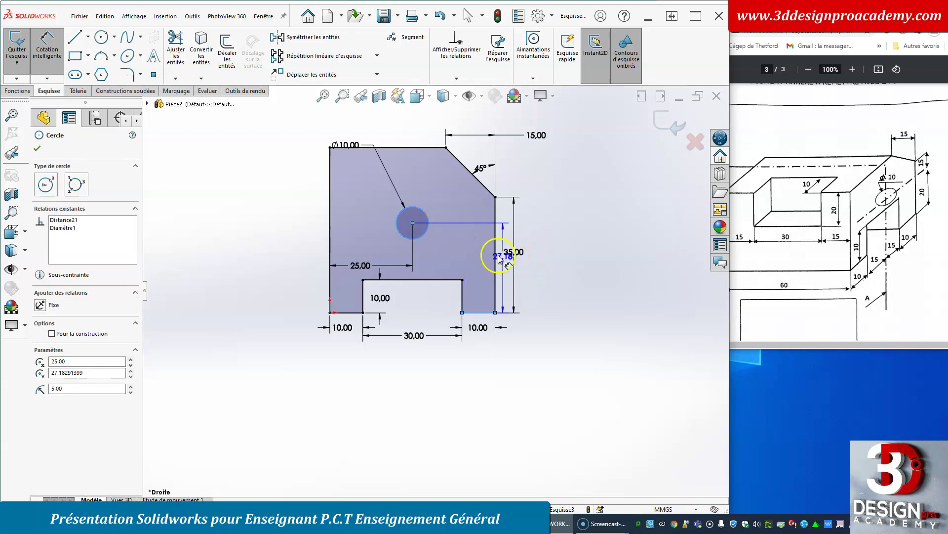
pyautogui.click(477, 245)
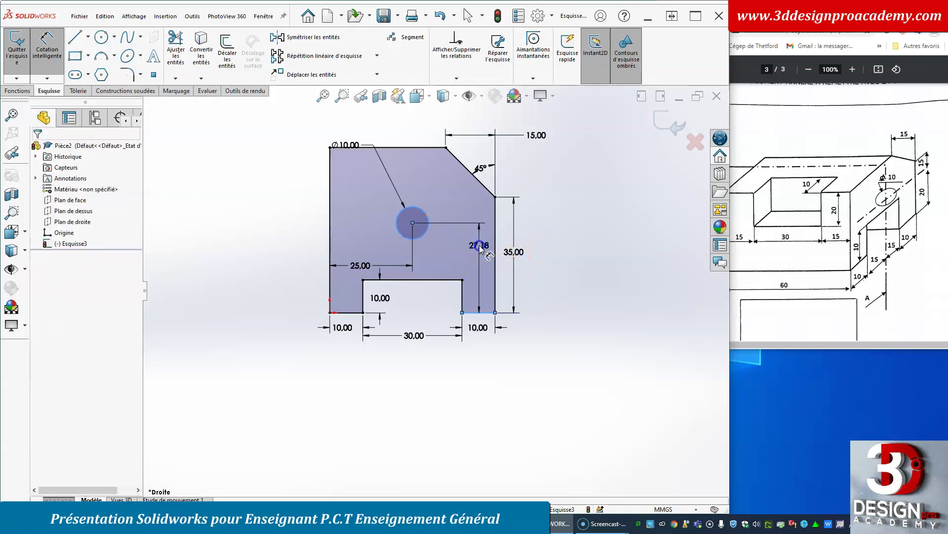
pyautogui.write('20')
pyautogui.press('Return')
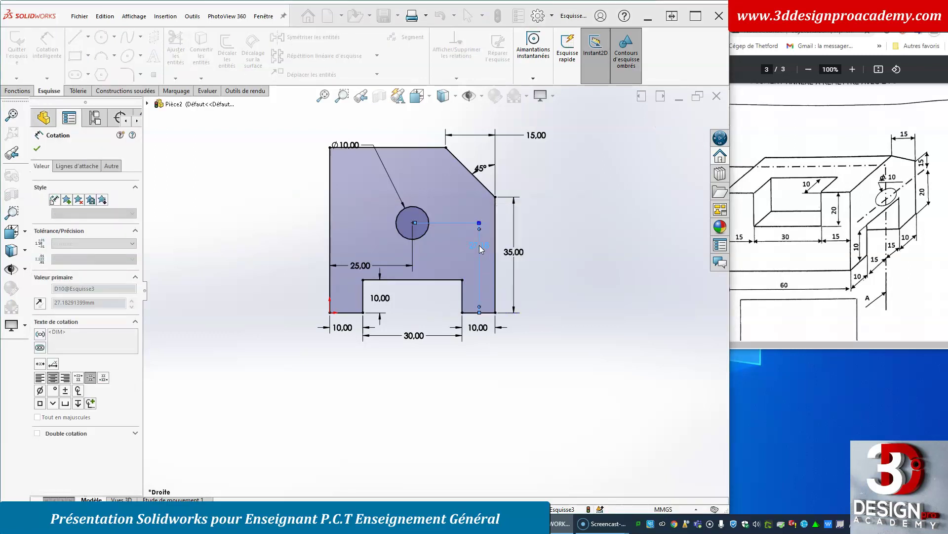
pyautogui.press('Escape')
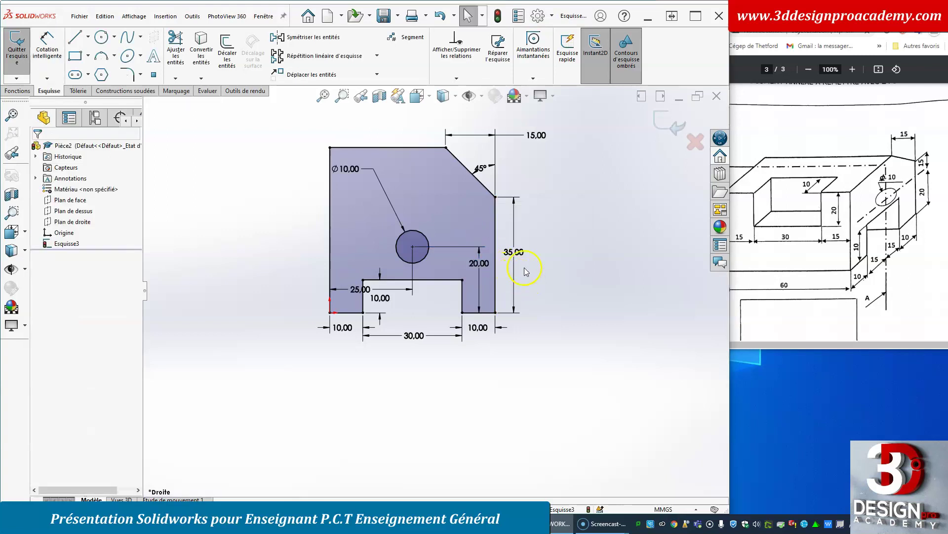
# - Reposition the 35 mm and 20 mm height dimensions beyond the profile's right edge, the 45° angle higher, and the 25 mm dimension above the notch
pyautogui.moveTo(514, 255); pyautogui.dragTo(557, 262)
pyautogui.moveTo(480, 262); pyautogui.dragTo(516, 265)
pyautogui.moveTo(479, 168); pyautogui.dragTo(479, 154)
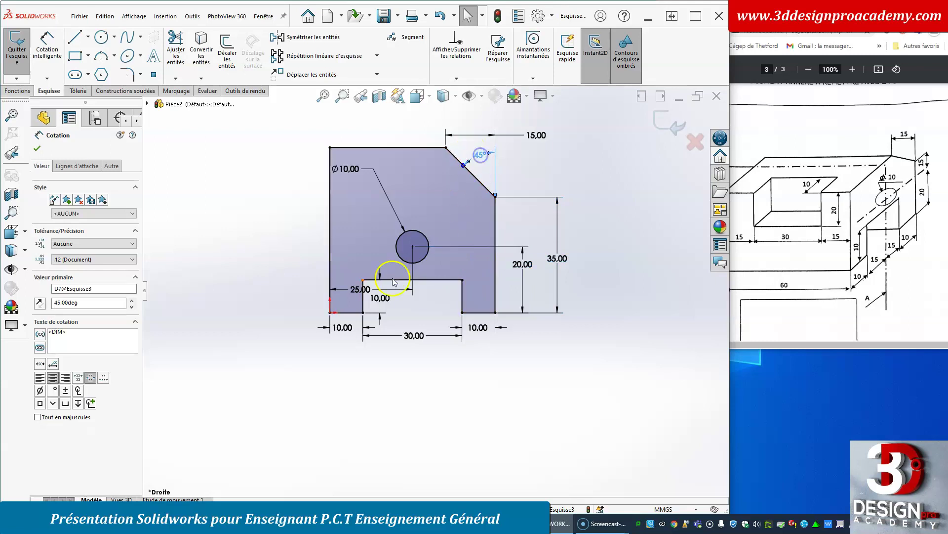
pyautogui.moveTo(362, 289); pyautogui.dragTo(356, 268)
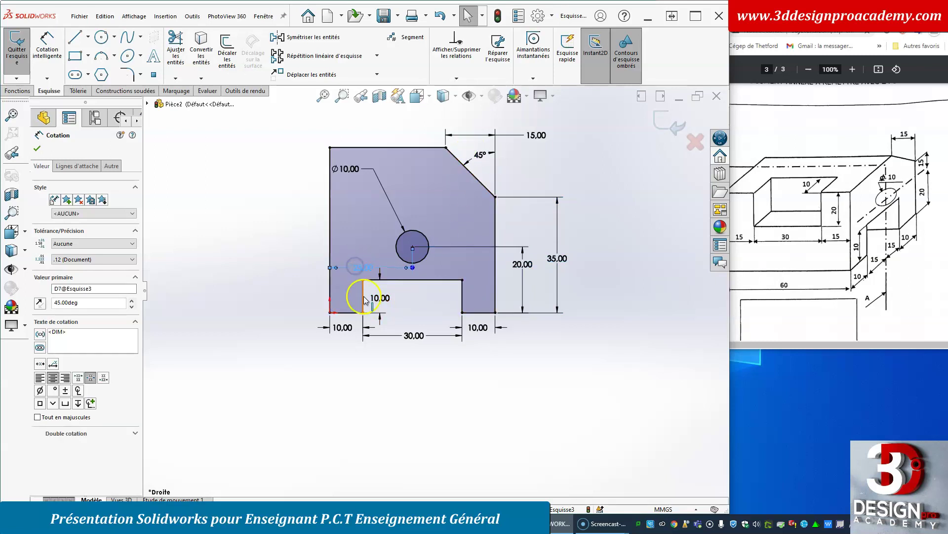
# - Reposition the 30 mm notch width dimension further below the profile and shift the 25 mm hole dimension slightly up
pyautogui.click(349, 329)
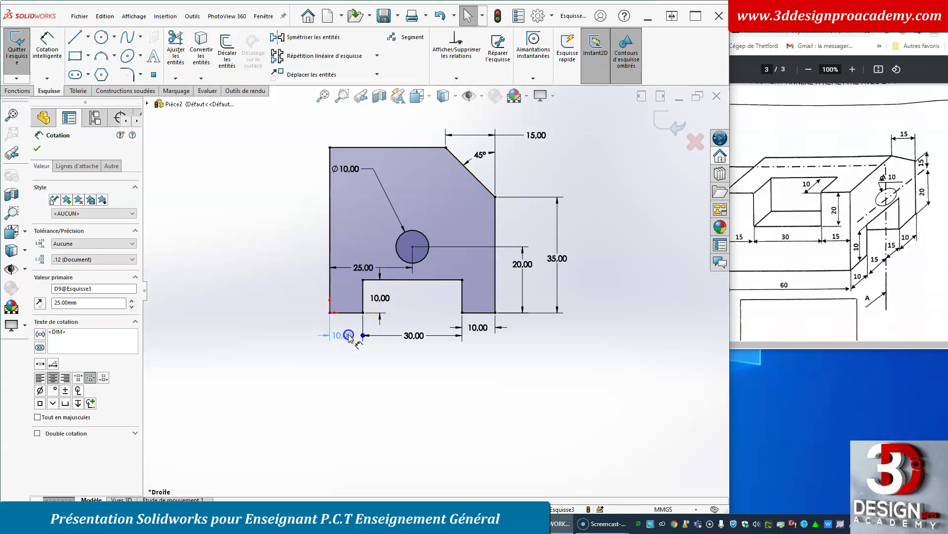
pyautogui.moveTo(401, 336); pyautogui.dragTo(411, 366)
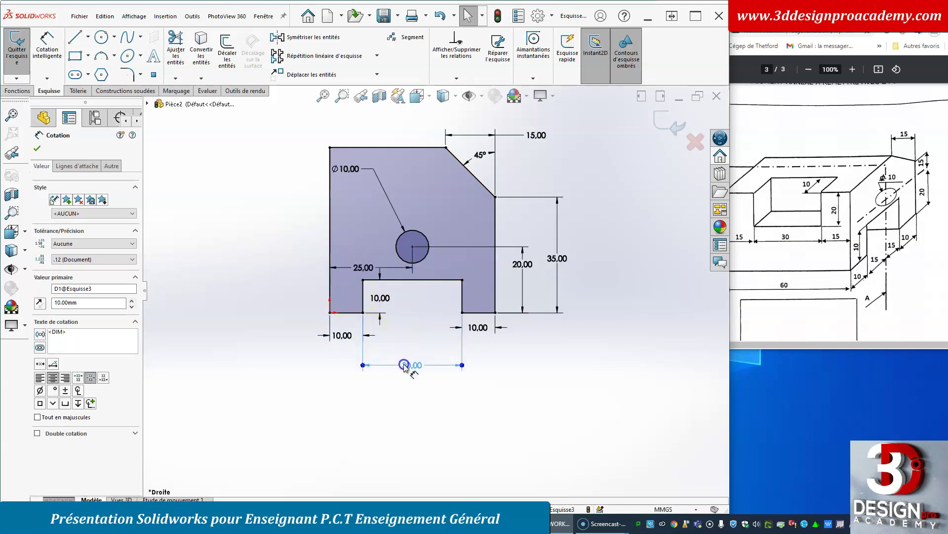
pyautogui.moveTo(370, 281); pyautogui.dragTo(353, 243)
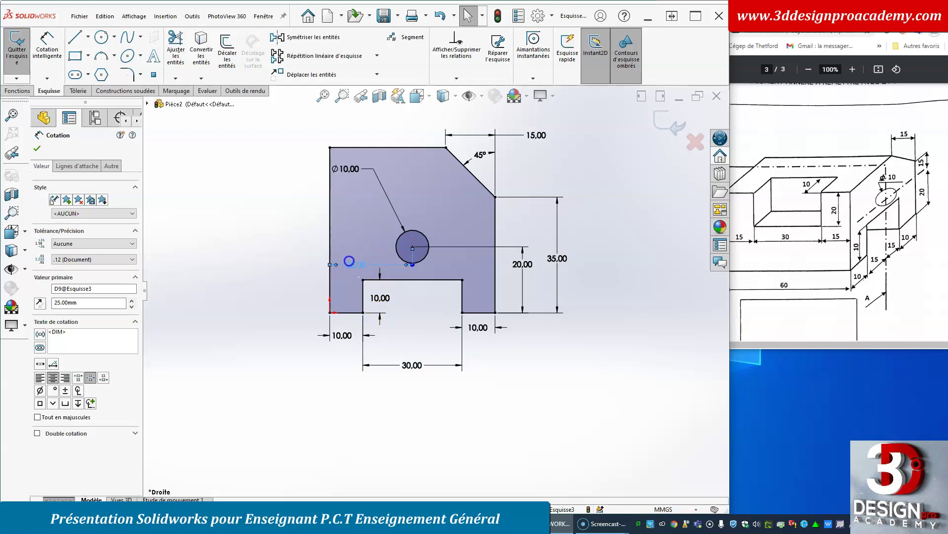
# - Extrude the side profile as a blind boss 60 mm deep in the reversed direction
pyautogui.click(14, 89)
pyautogui.click(23, 47)
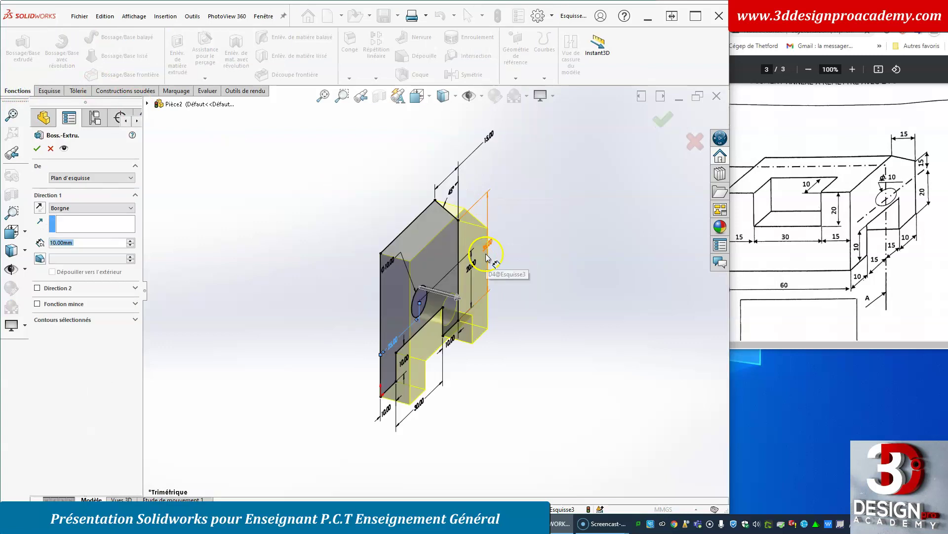
pyautogui.click(41, 209)
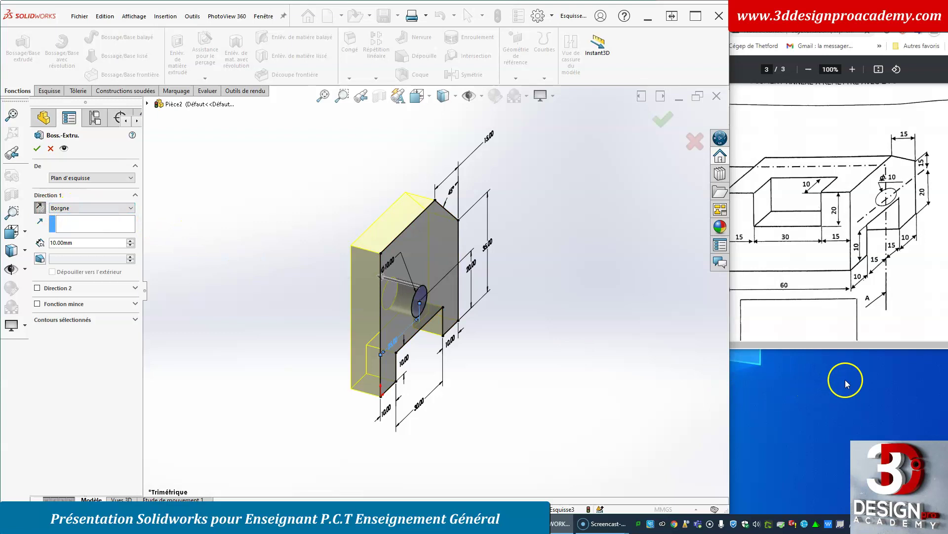
pyautogui.click(842, 346)
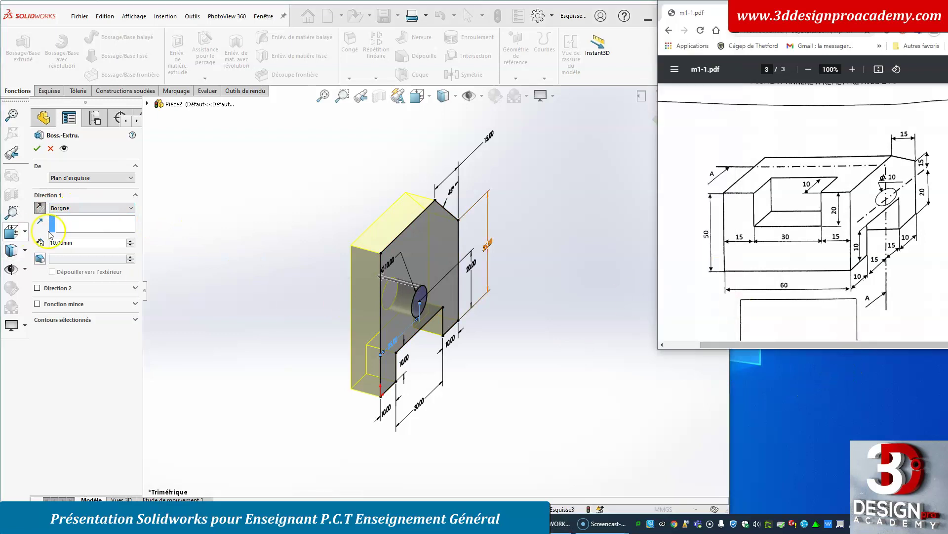
pyautogui.moveTo(80, 242); pyautogui.dragTo(37, 240)
pyautogui.click(89, 244)
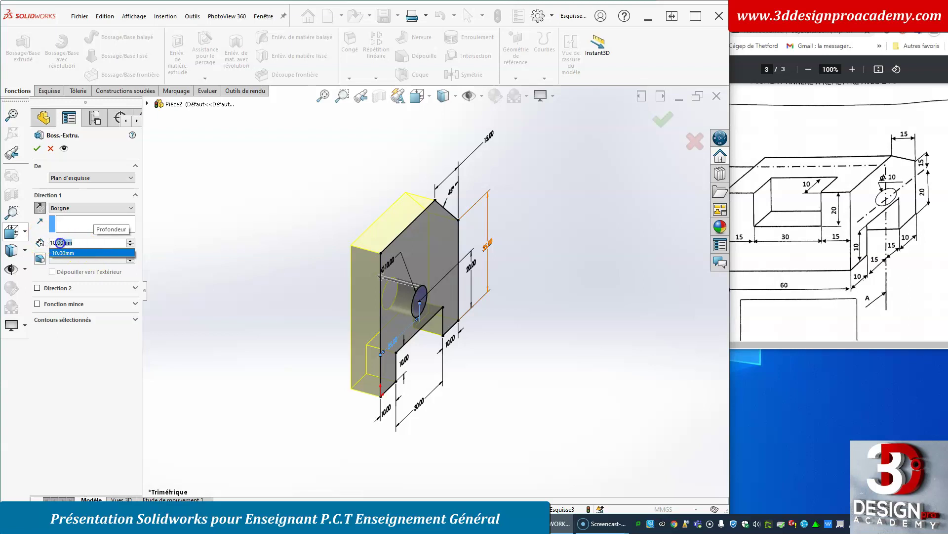
pyautogui.write('60')
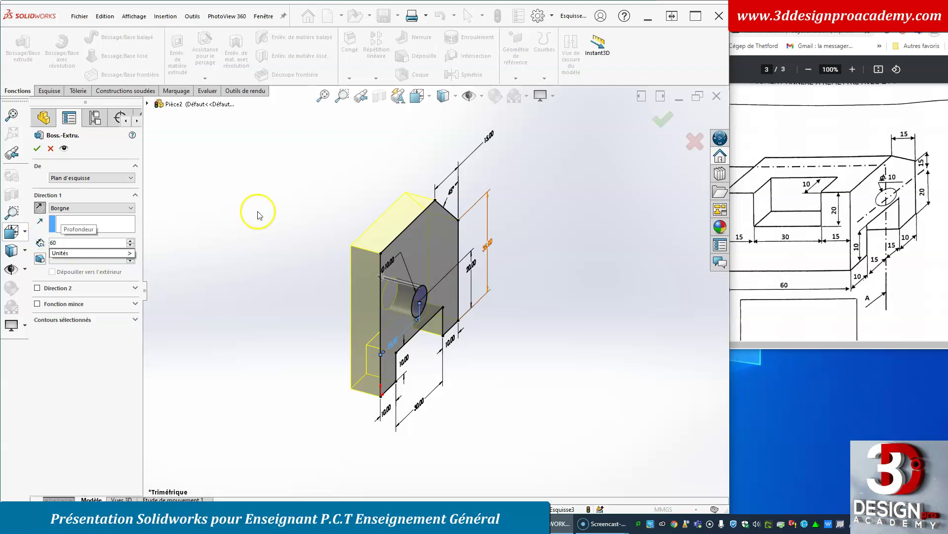
pyautogui.press('Return')
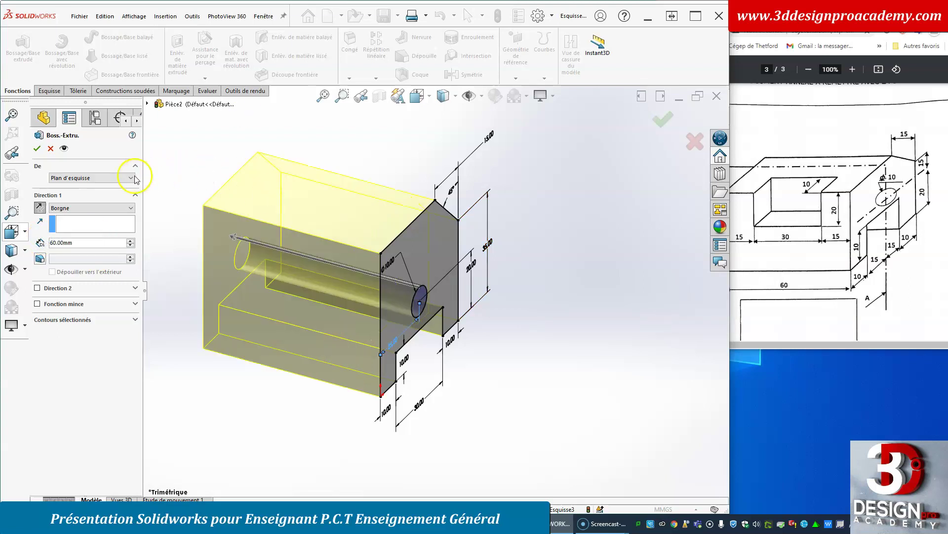
pyautogui.click(37, 148)
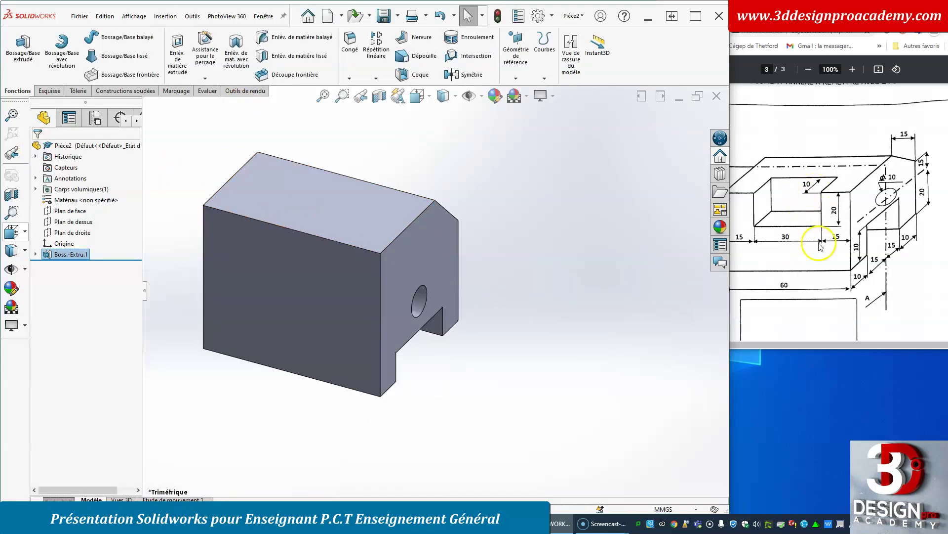
# - Open a new sketch on the block's flat top face, beside the chamfer
pyautogui.click(482, 365)
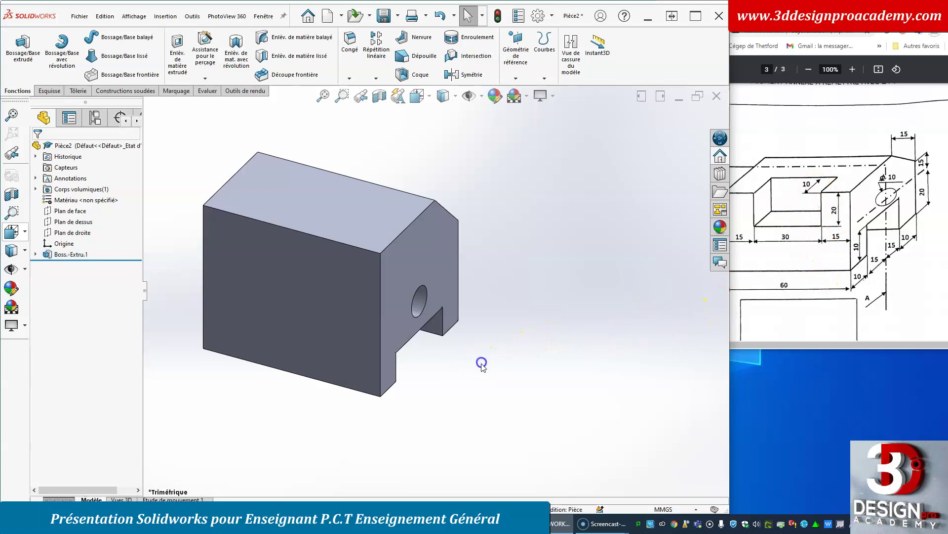
pyautogui.moveTo(494, 328); pyautogui.dragTo(488, 363, button='middle')
pyautogui.click(322, 239)
pyautogui.click(434, 324)
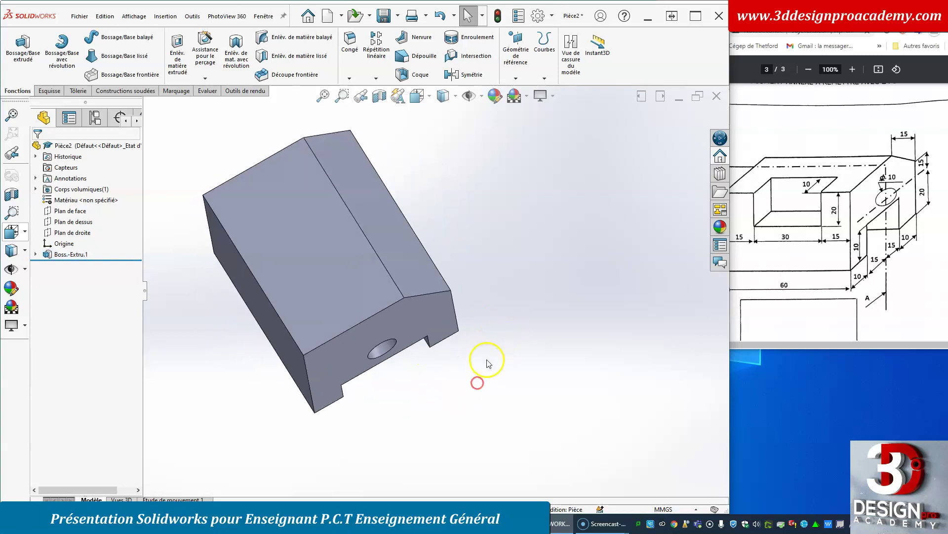
pyautogui.click(340, 253)
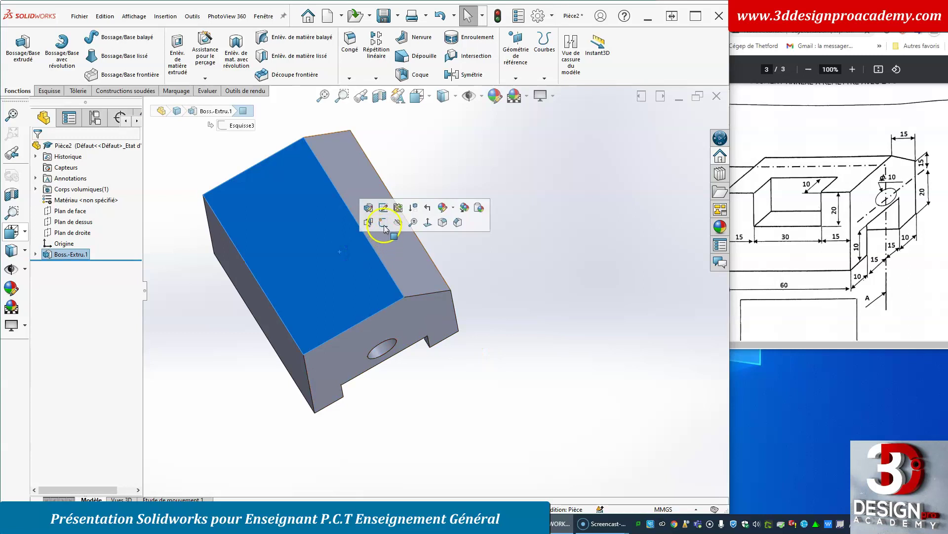
pyautogui.click(383, 222)
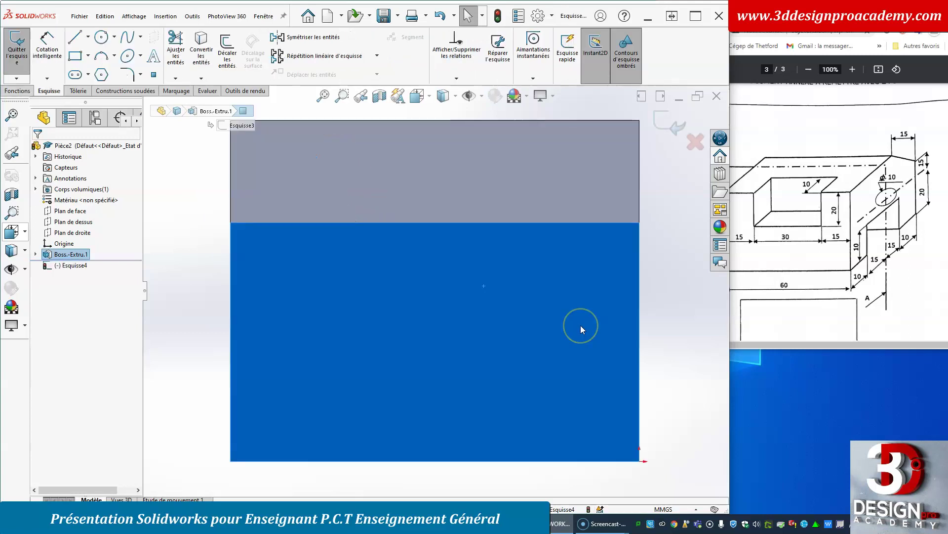
pyautogui.click(211, 275)
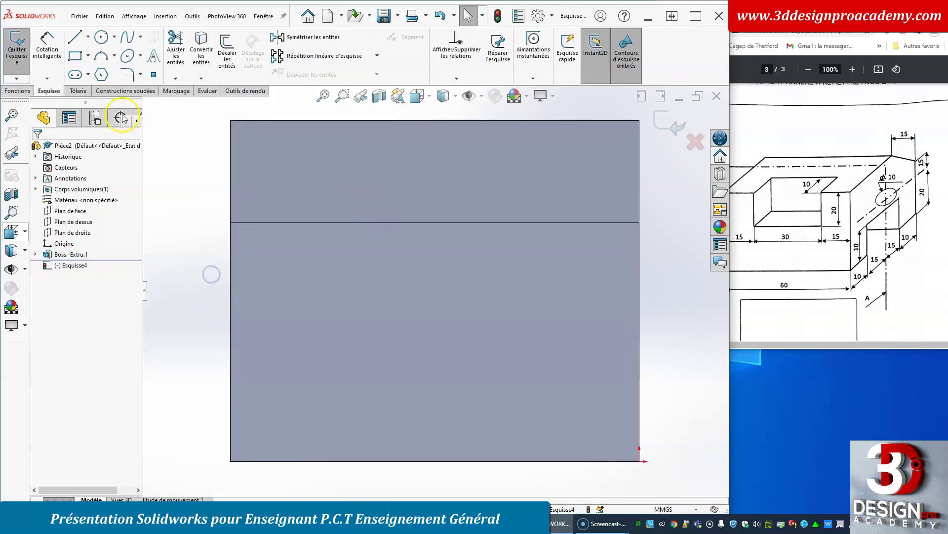
# - Draw a corner rectangle about 33 by 15 mm on the top face, starting on its front edge
pyautogui.click(76, 56)
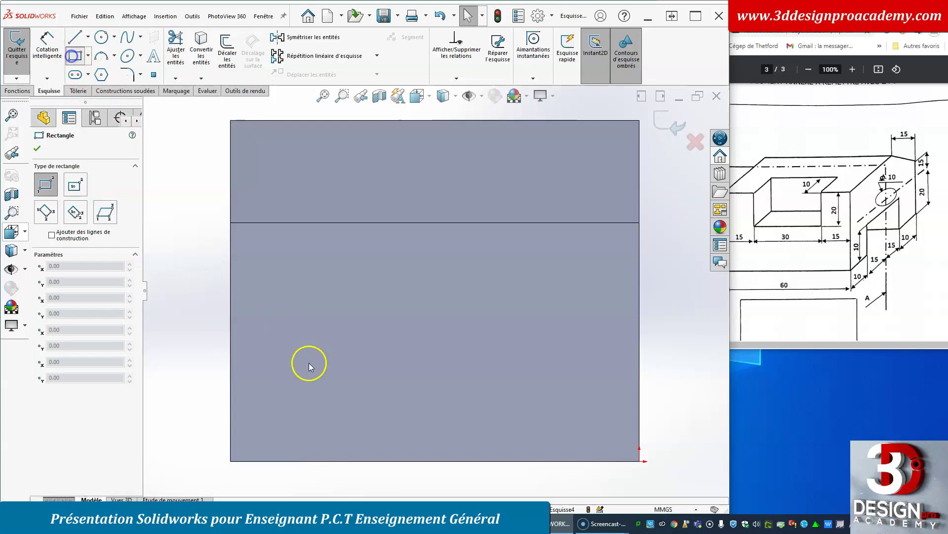
pyautogui.click(328, 461)
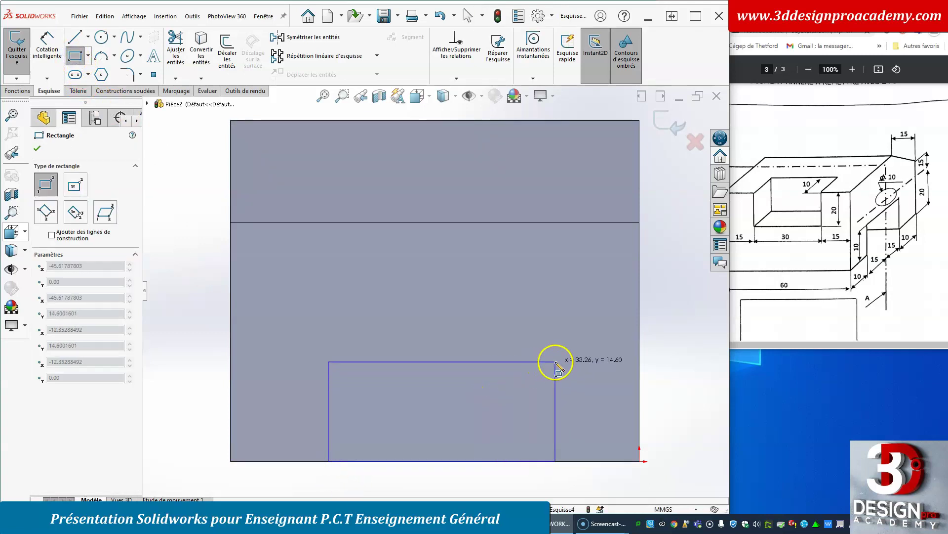
pyautogui.click(555, 363)
# - Dimension the rectangle's width at 30 mm between its two short sides
pyautogui.press('d')
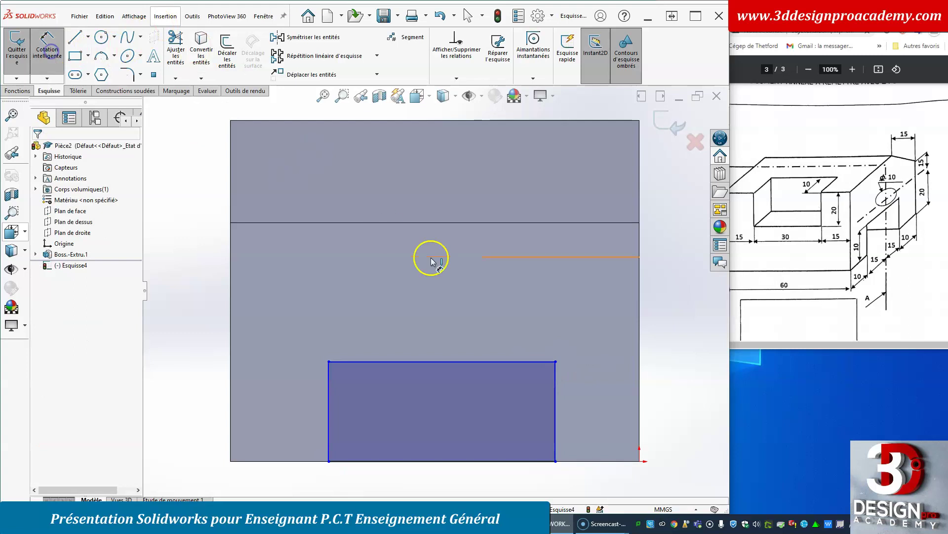
pyautogui.click(331, 441)
pyautogui.click(553, 425)
pyautogui.click(452, 320)
pyautogui.write('30')
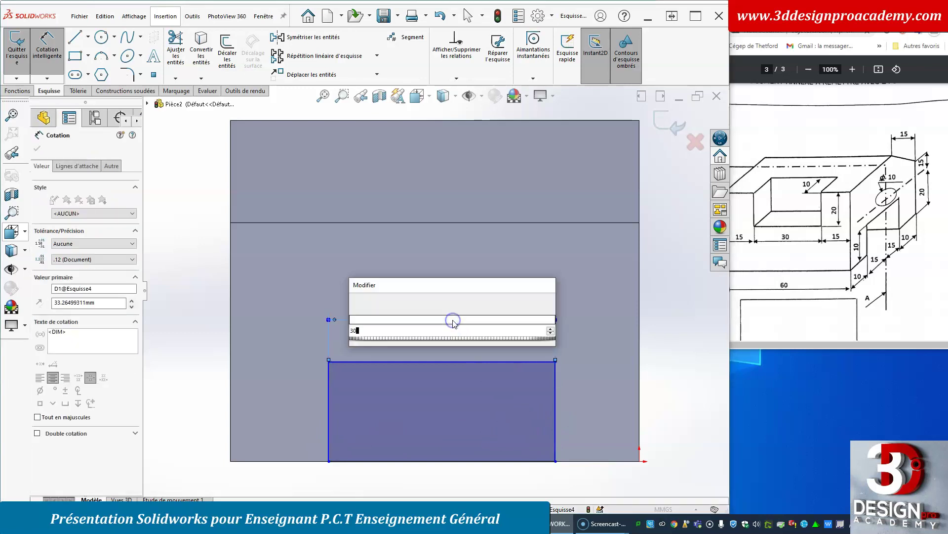
pyautogui.press('Return')
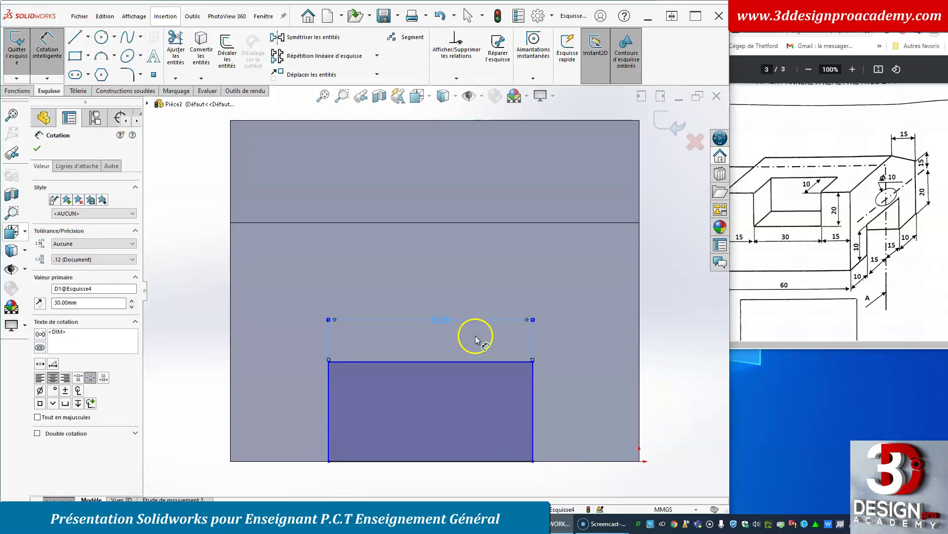
# - Dimension the rectangle's depth from the part's front edge at 10 mm
pyautogui.click(474, 459)
pyautogui.click(473, 462)
pyautogui.click(554, 417)
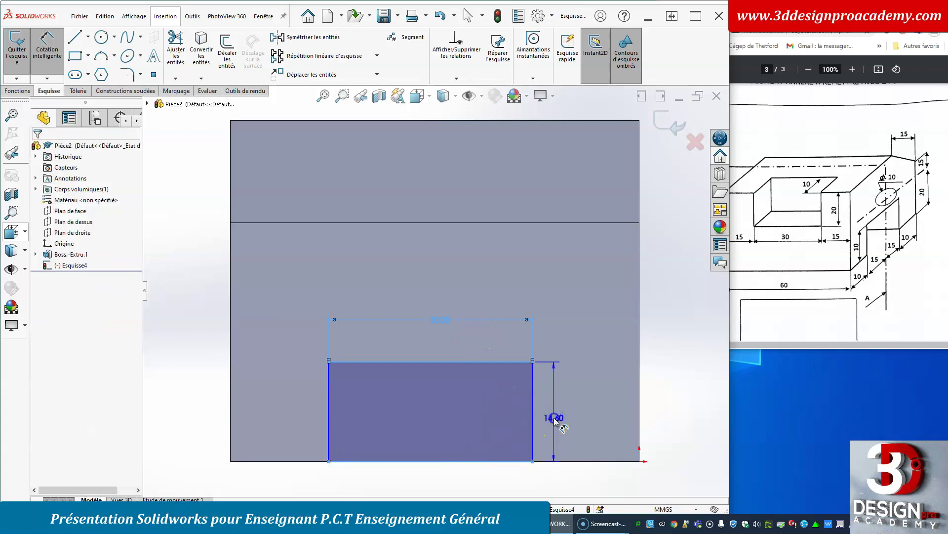
pyautogui.click(554, 418)
pyautogui.write('10')
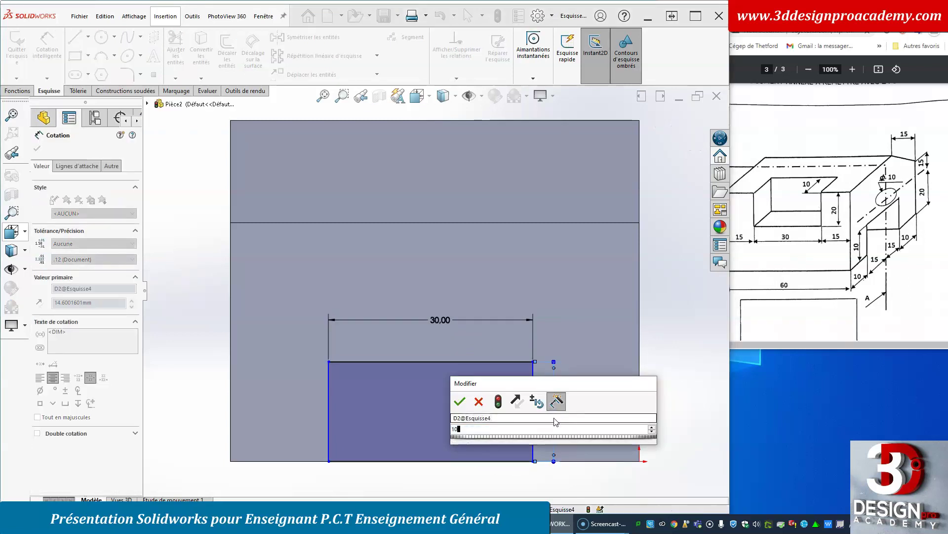
pyautogui.press('Return')
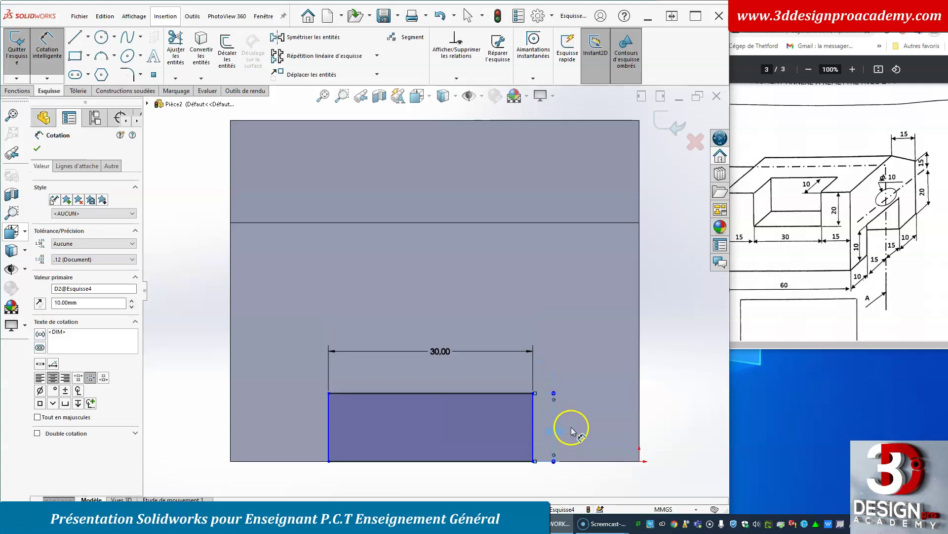
# - Dimension the distance from the rectangle's right side to the part's right edge at 15 mm
pyautogui.click(533, 442)
pyautogui.click(638, 435)
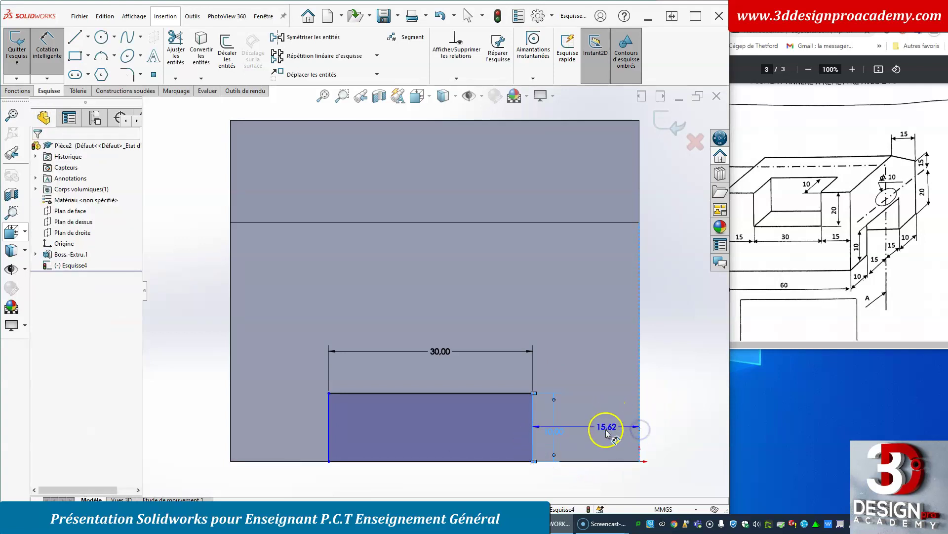
pyautogui.click(596, 480)
pyautogui.write('15')
pyautogui.press('Return')
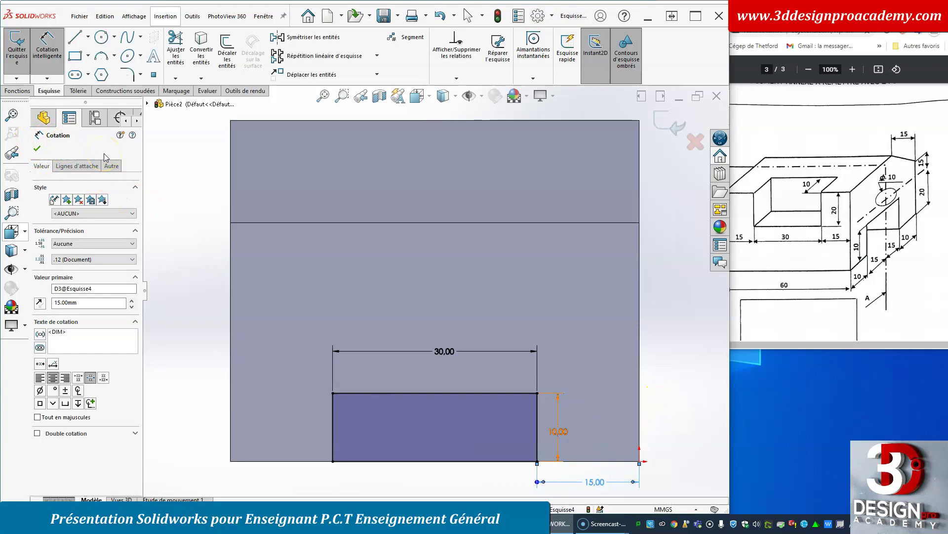
# - Cut the rectangle 20 mm deep into the block with a blind extruded cut, working in isometric view
pyautogui.hotkey('ctrl', '7')
pyautogui.click(12, 90)
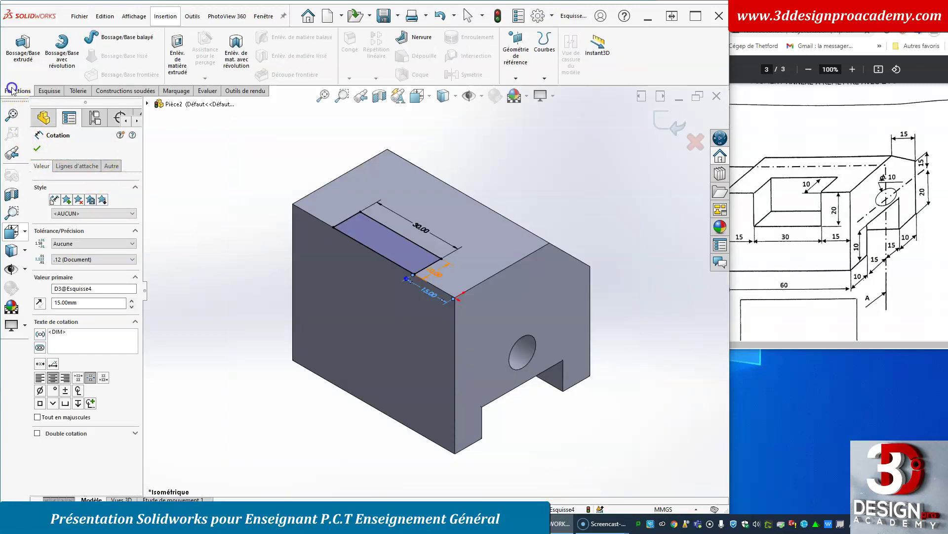
pyautogui.click(177, 54)
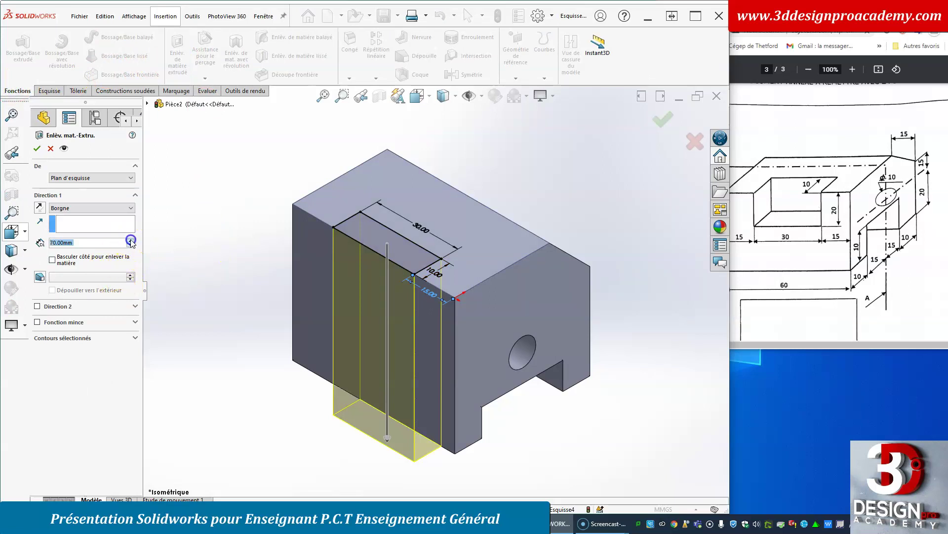
pyautogui.moveTo(384, 472); pyautogui.dragTo(388, 306)
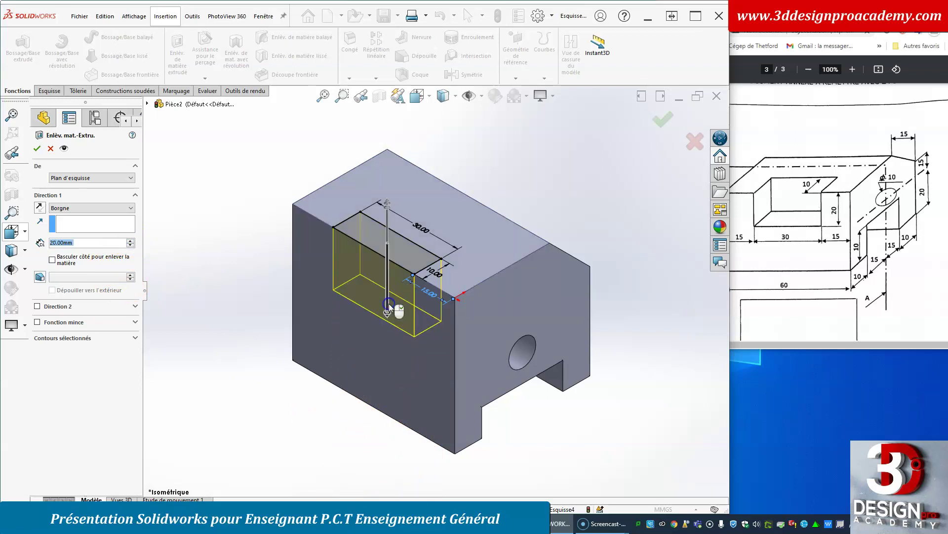
pyautogui.click(37, 149)
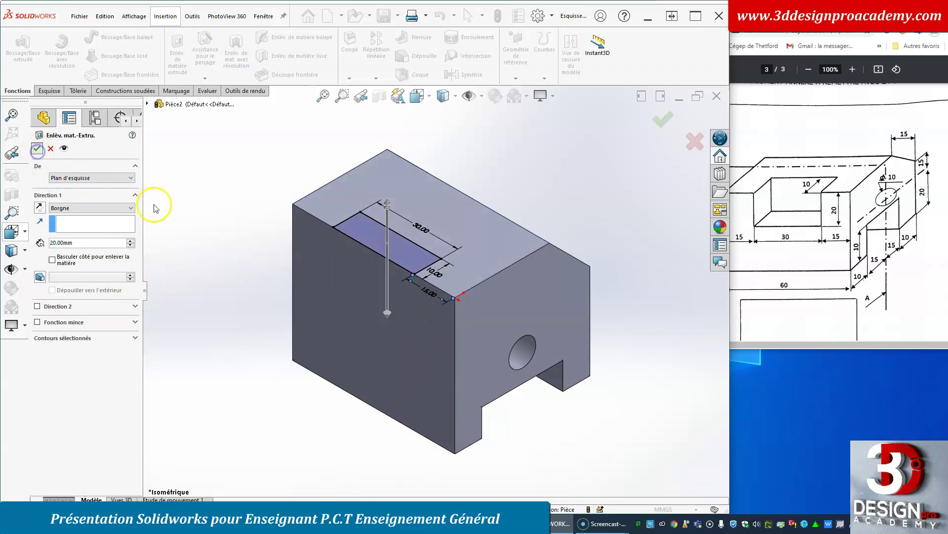
# - Examine the part from several sides, including straight onto the front face, to compare the pocket, hole and notch with the drawing
pyautogui.moveTo(284, 426); pyautogui.dragTo(304, 419, button='middle')
pyautogui.scroll(5, 301, 420)
pyautogui.moveTo(388, 377); pyautogui.dragTo(271, 353, button='middle')
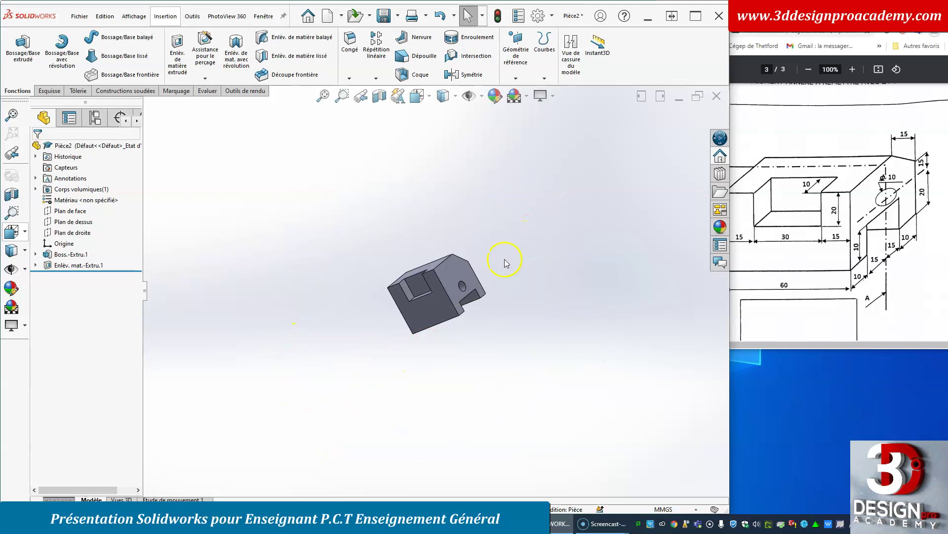
pyautogui.moveTo(504, 281); pyautogui.dragTo(546, 293, button='middle')
pyautogui.scroll(-5, 492, 295)
pyautogui.scroll(5, 483, 300)
pyautogui.moveTo(466, 307); pyautogui.dragTo(487, 322, button='middle')
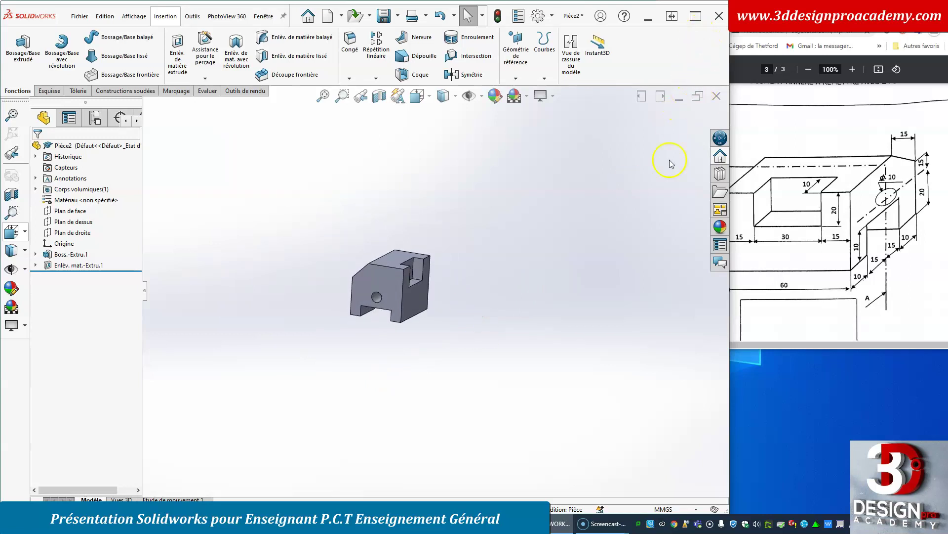
pyautogui.moveTo(458, 316); pyautogui.dragTo(364, 321, button='middle')
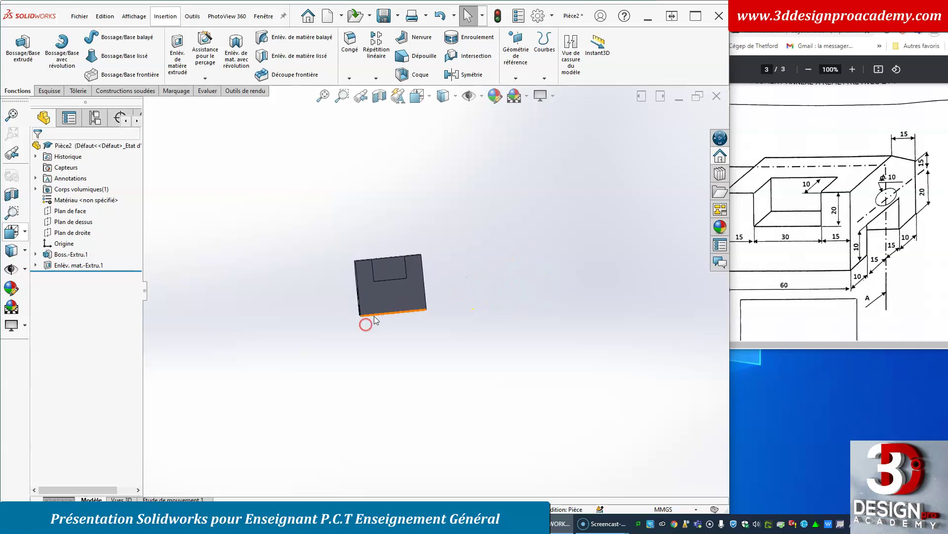
pyautogui.click(392, 298)
pyautogui.hotkey('ctrl', '8')
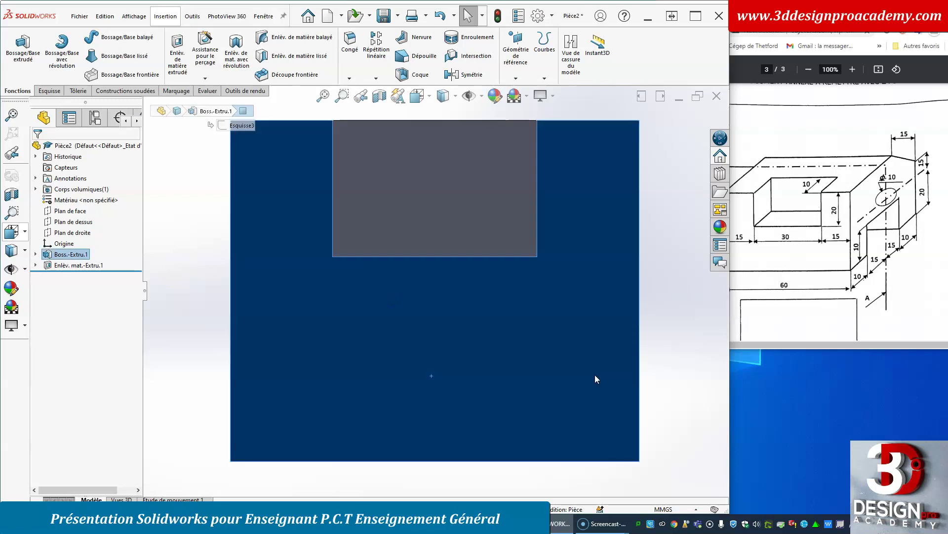
pyautogui.click(669, 336)
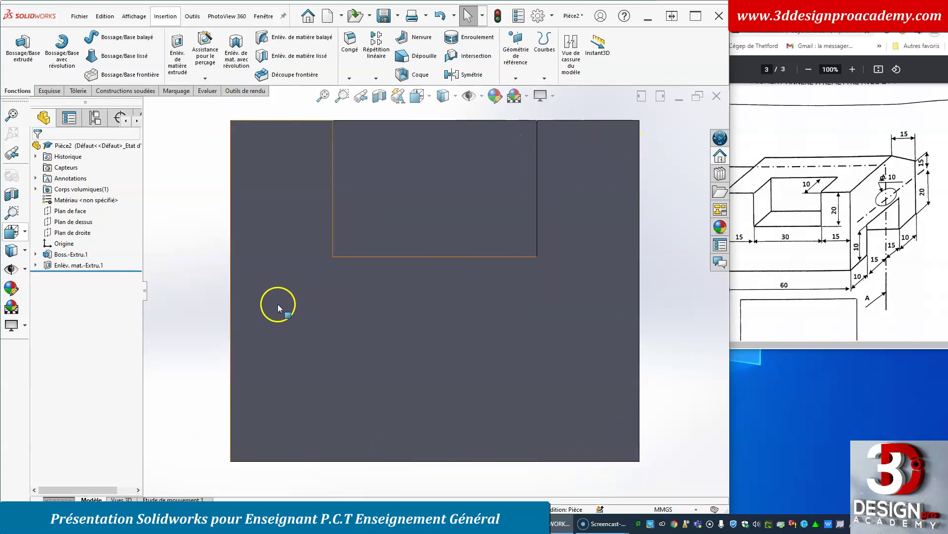
pyautogui.moveTo(205, 309); pyautogui.dragTo(190, 307, button='middle')
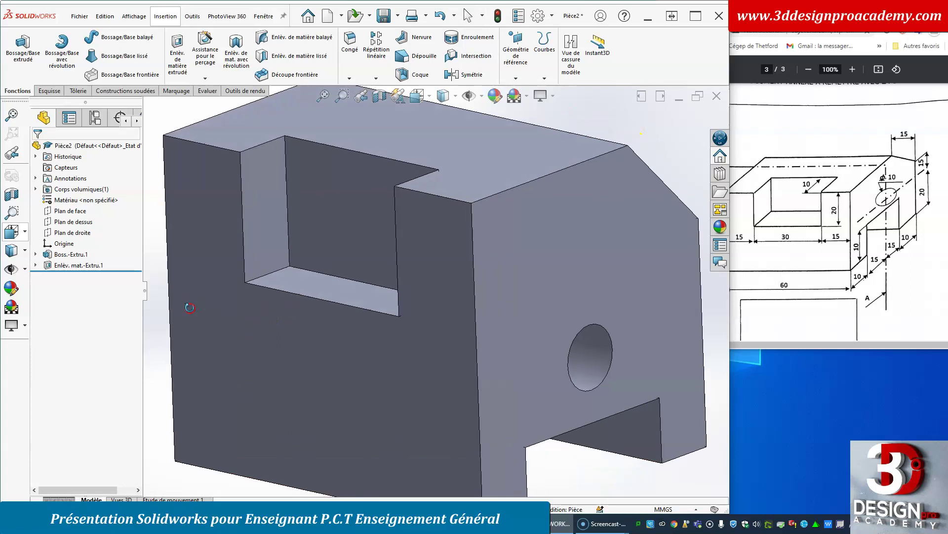
# - Examine the pocket's inner edges, and the side profile face and top face straight on, to compare them with the drawing
pyautogui.click(242, 244)
pyautogui.click(288, 230)
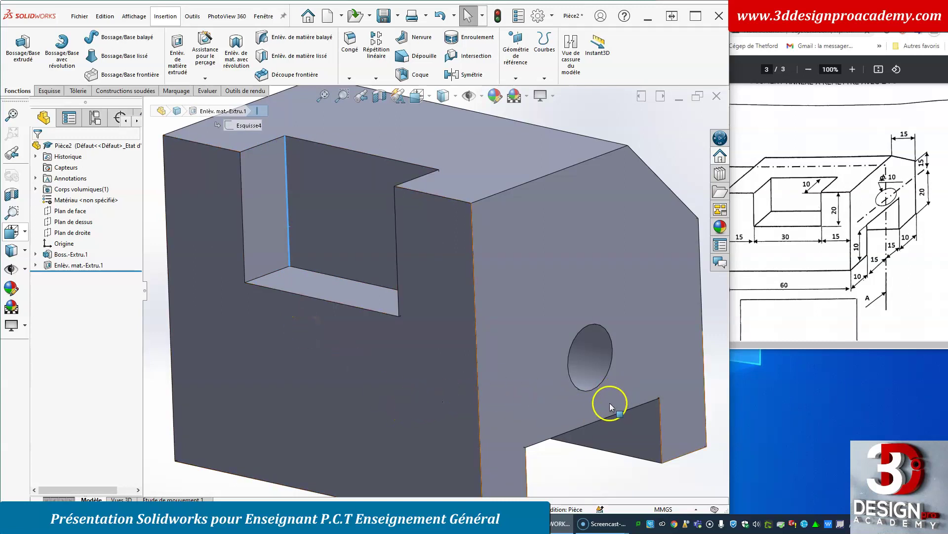
pyautogui.click(603, 265)
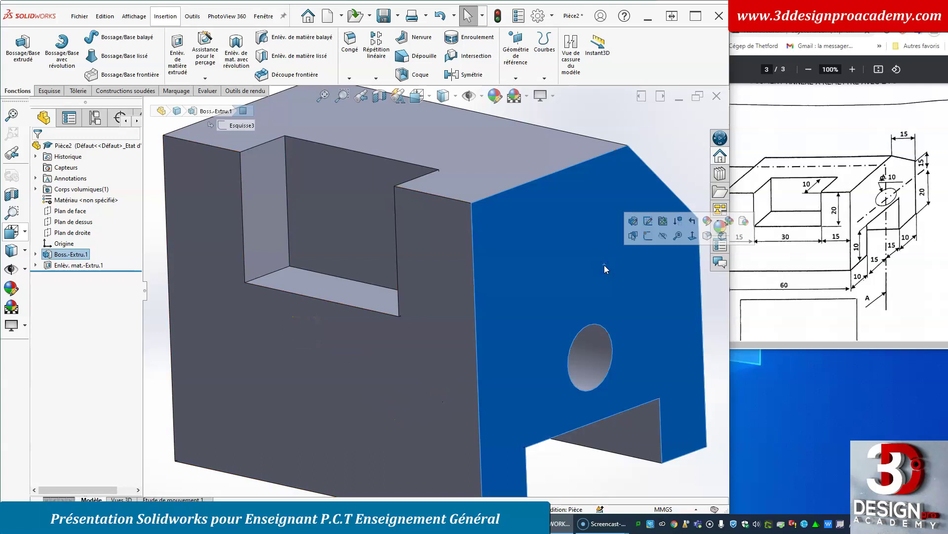
pyautogui.hotkey('ctrl', '8')
pyautogui.click(645, 268)
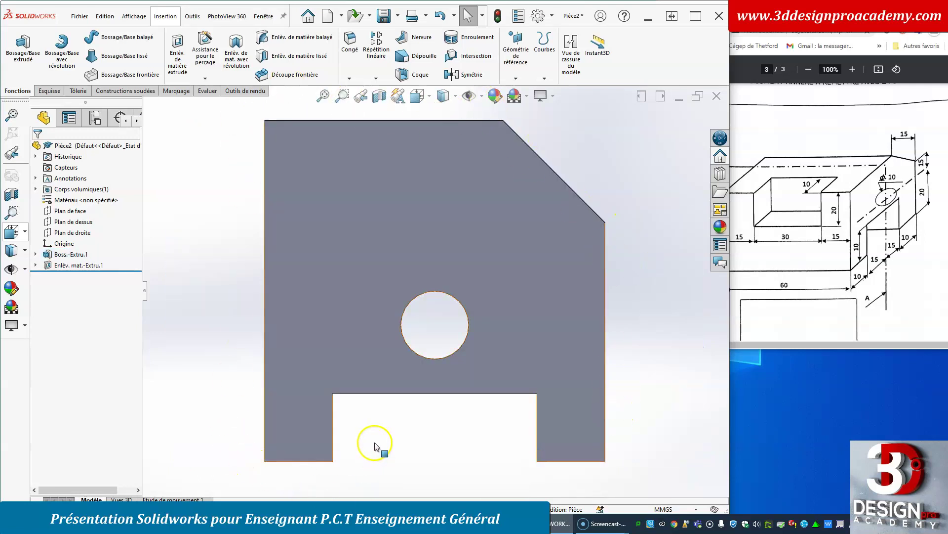
pyautogui.moveTo(381, 441); pyautogui.dragTo(425, 435, button='middle')
pyautogui.moveTo(428, 443); pyautogui.dragTo(402, 449, button='middle')
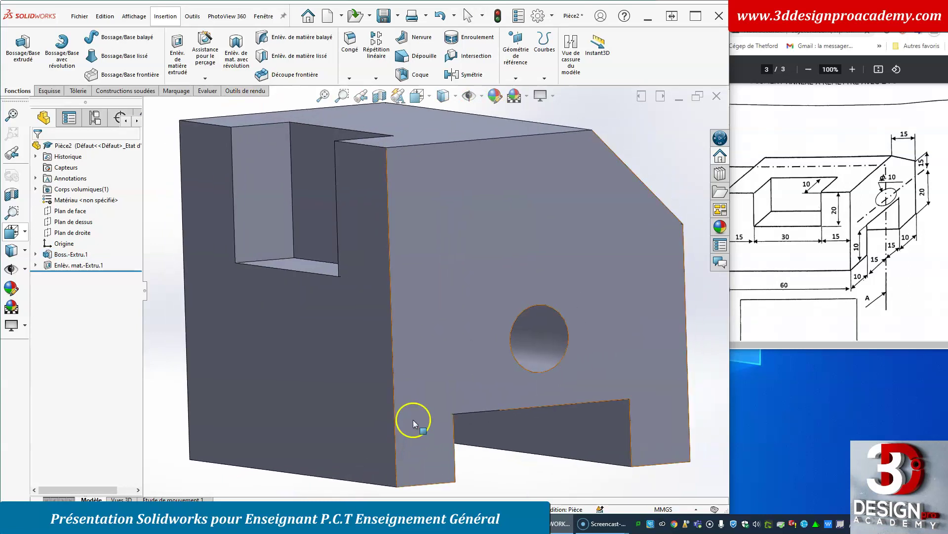
pyautogui.scroll(1, 431, 150)
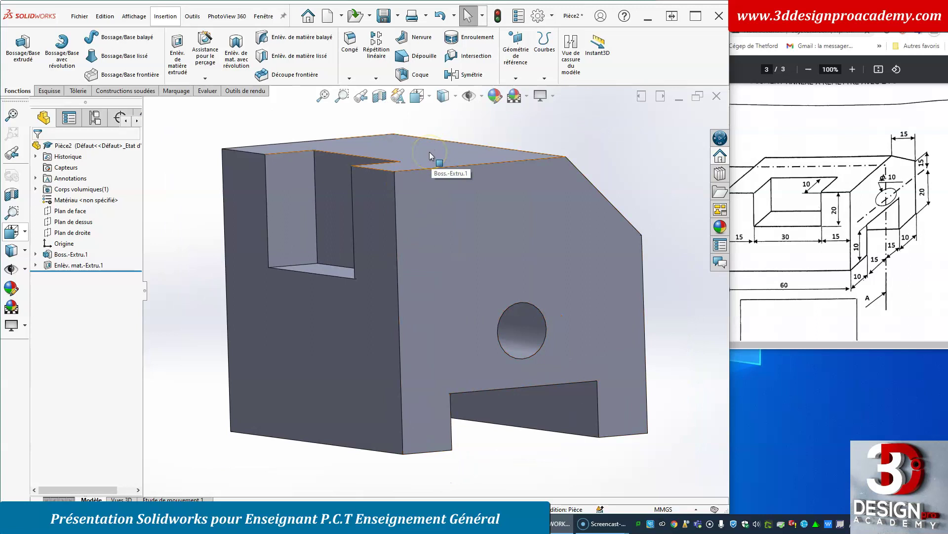
pyautogui.click(429, 153)
pyautogui.hotkey('ctrl', '8')
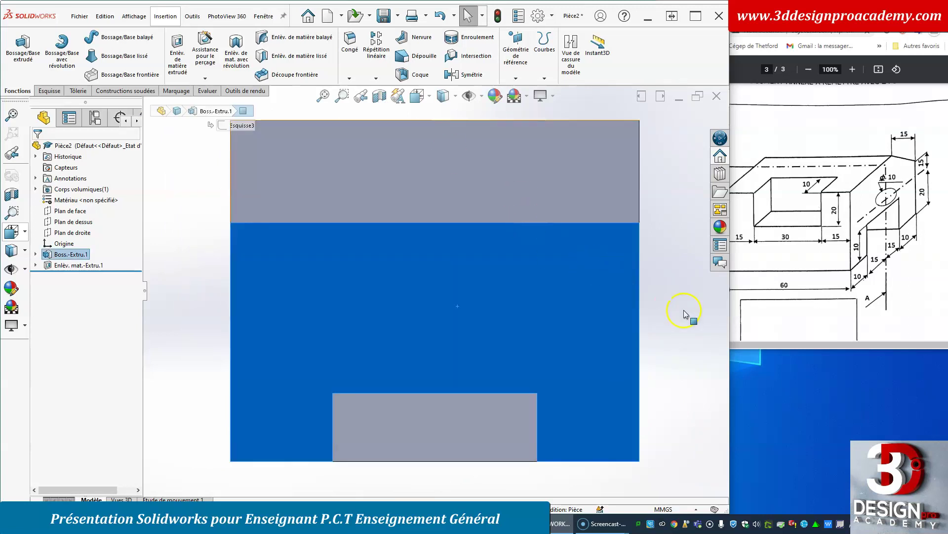
pyautogui.click(660, 321)
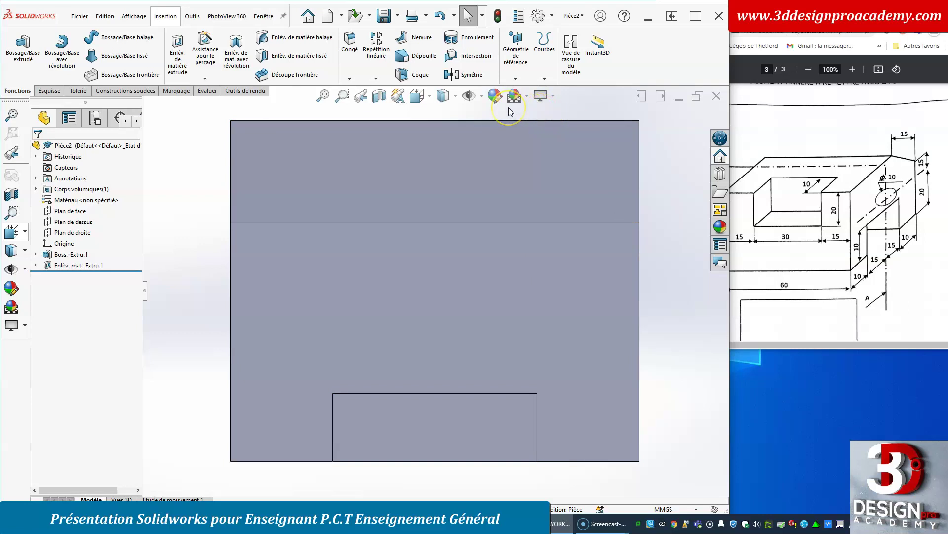
# - Display the part as a wireframe with hidden lines shown dashed and inspect the hole, pocket and notch through it
pyautogui.click(526, 99)
pyautogui.click(527, 98)
pyautogui.click(527, 98)
pyautogui.click(485, 98)
pyautogui.click(483, 98)
pyautogui.click(483, 98)
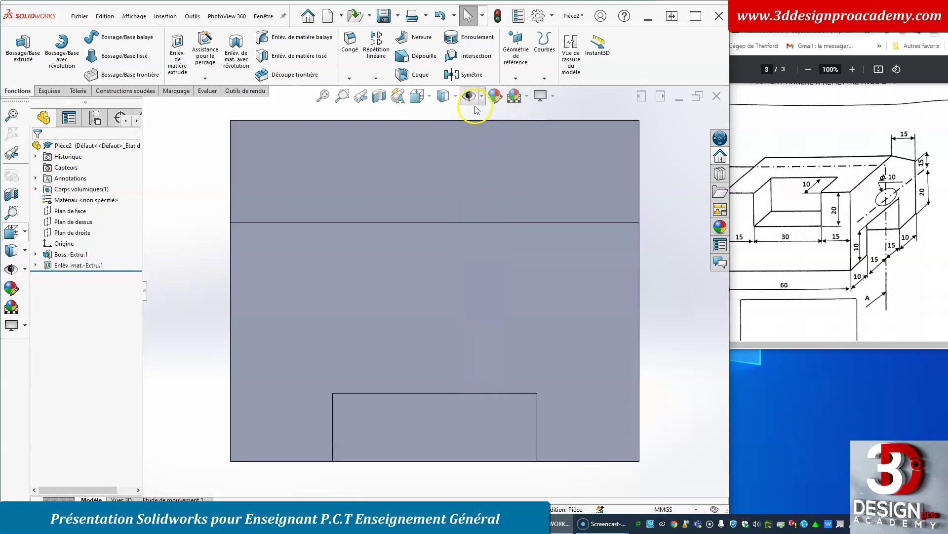
pyautogui.click(480, 100)
pyautogui.click(455, 98)
pyautogui.click(455, 99)
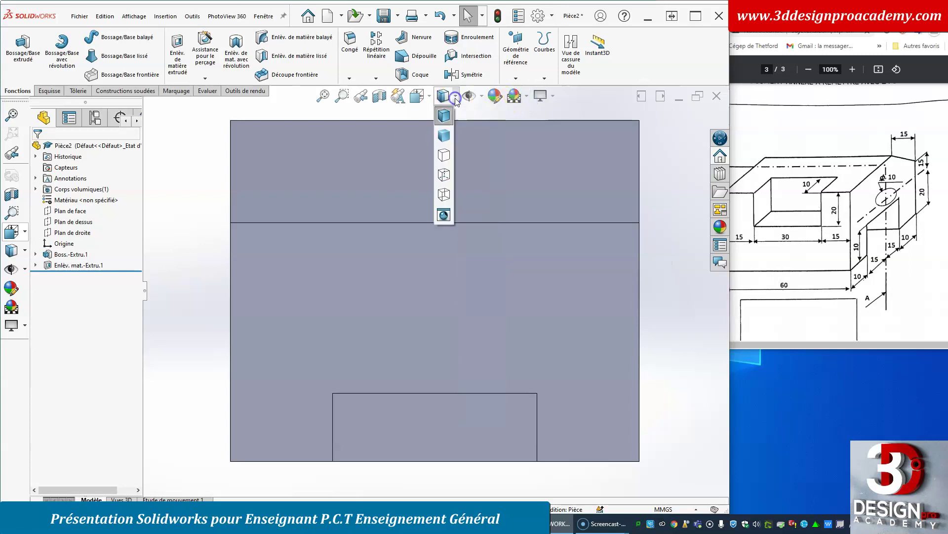
pyautogui.click(444, 176)
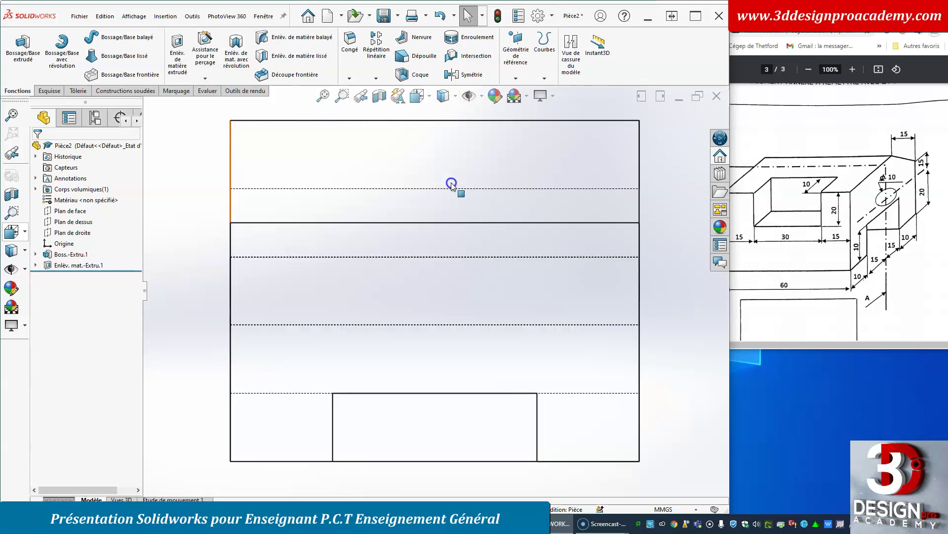
pyautogui.scroll(1, 614, 351)
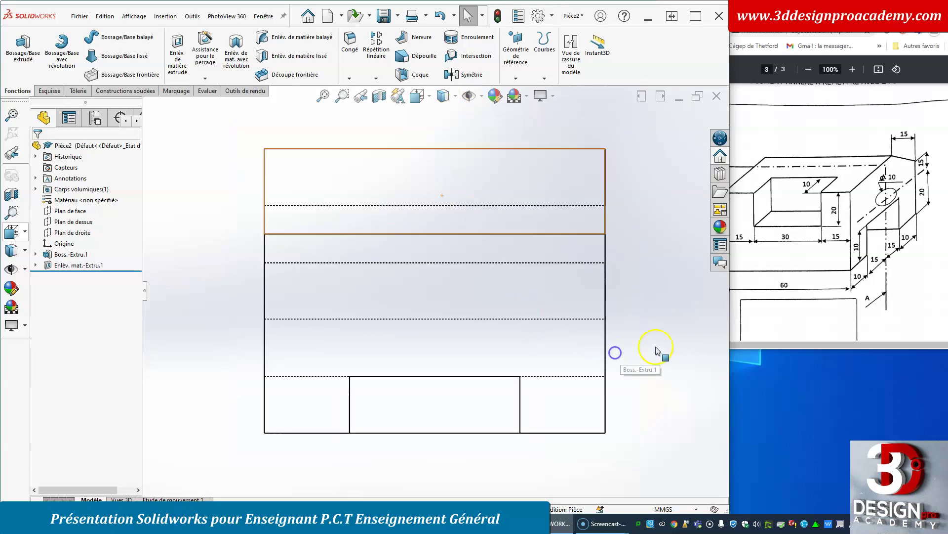
pyautogui.scroll(1, 631, 351)
pyautogui.moveTo(629, 354); pyautogui.dragTo(561, 165, button='middle')
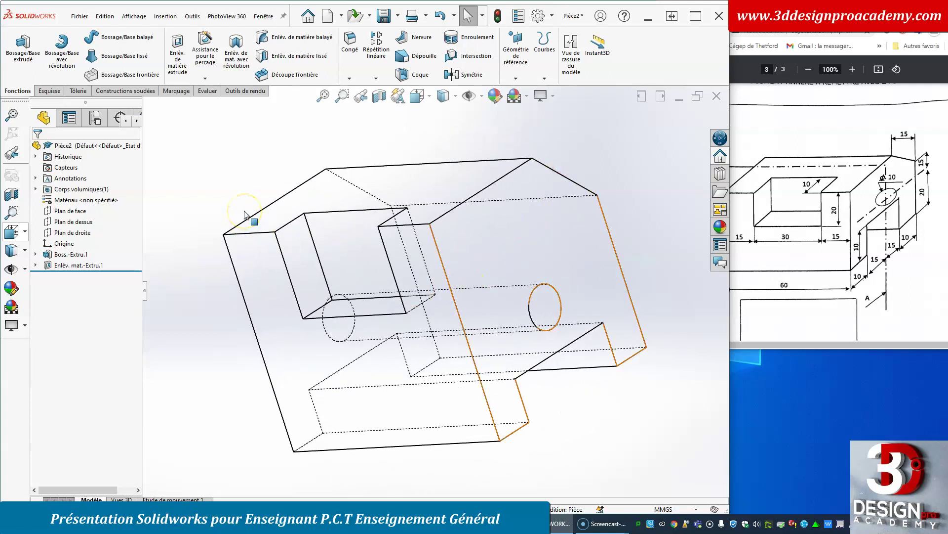
# - Examine the part in the front, back, left, right, top, bottom and isometric standard views with its hidden lines shown
pyautogui.hotkey('ctrl', '1')
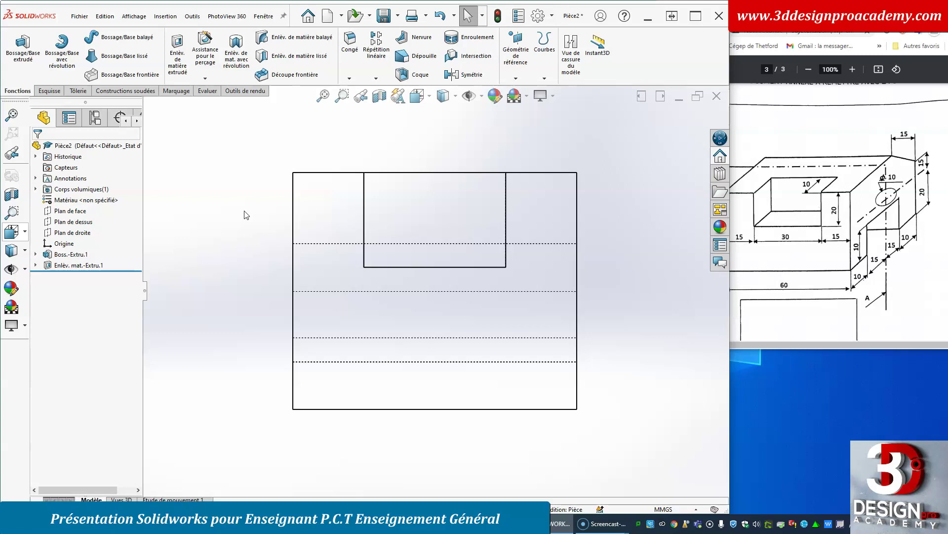
pyautogui.hotkey('ctrl', '2')
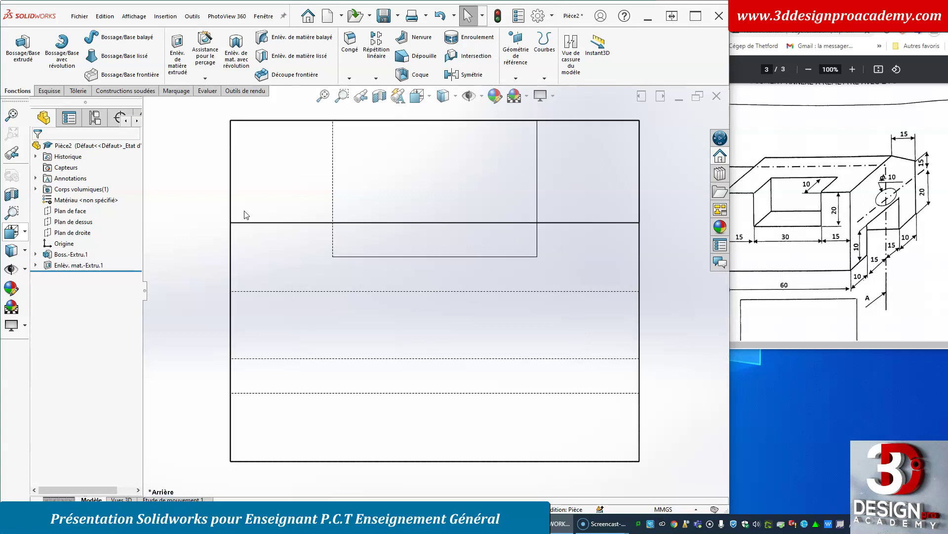
pyautogui.hotkey('ctrl', '3')
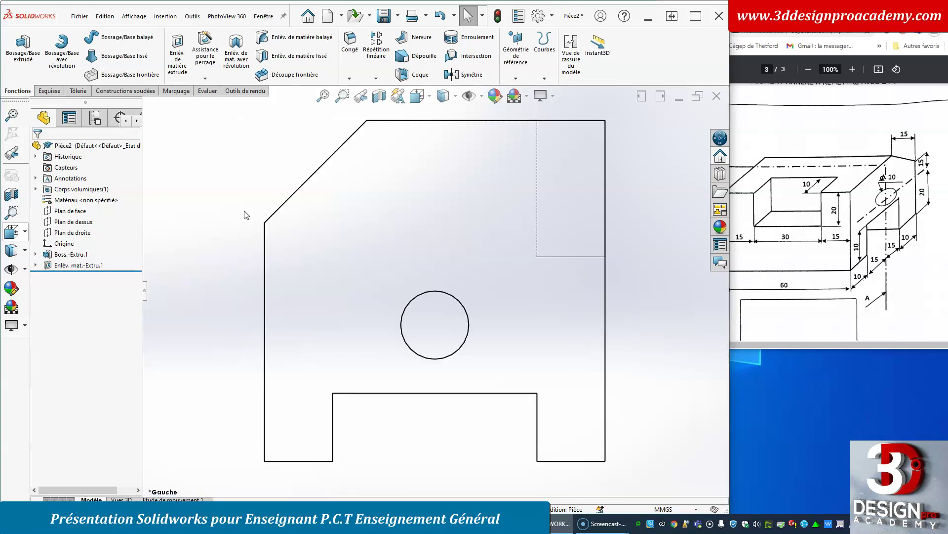
pyautogui.hotkey('ctrl', '4')
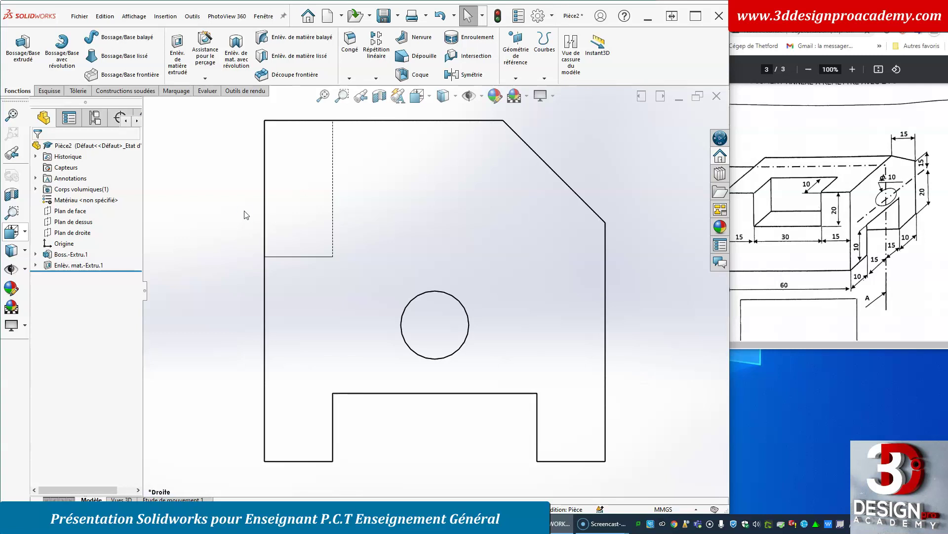
pyautogui.hotkey('ctrl', '5')
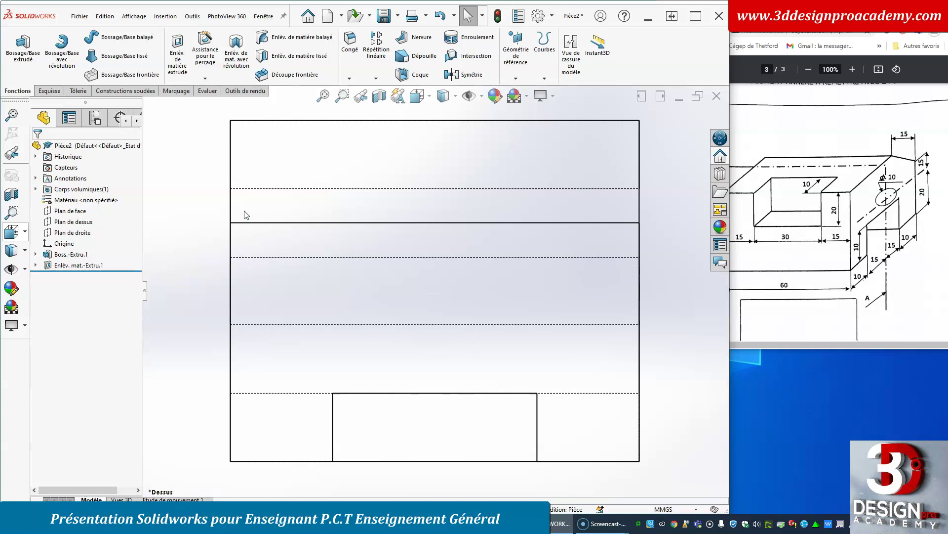
pyautogui.hotkey('ctrl', '6')
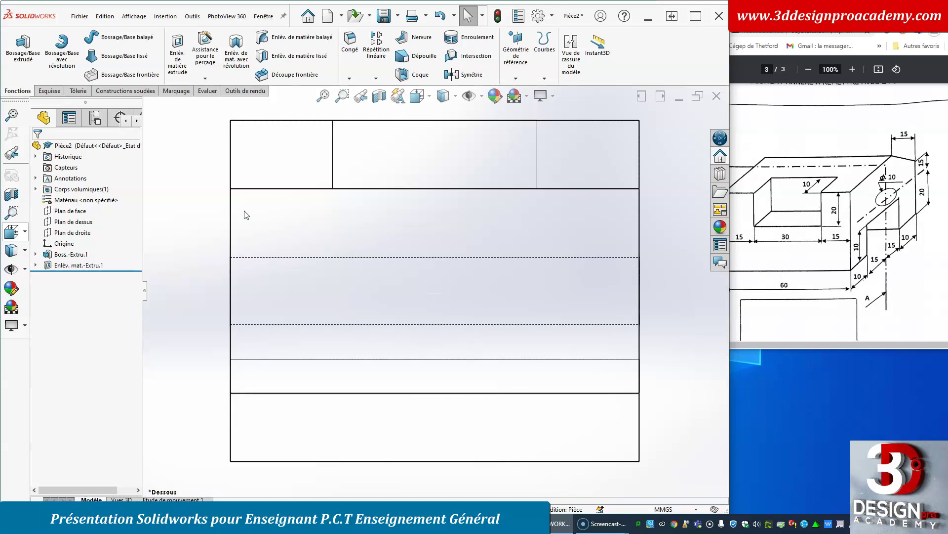
pyautogui.hotkey('ctrl', '7')
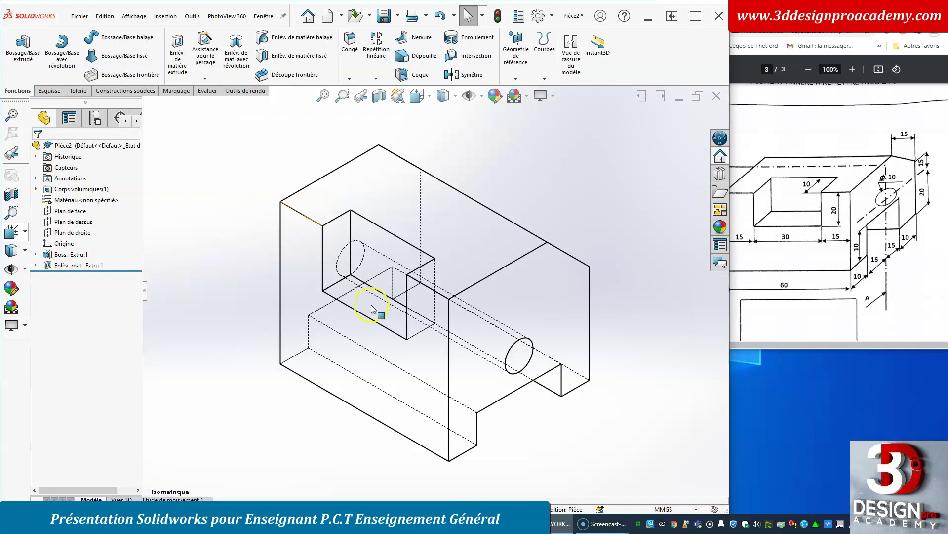
pyautogui.moveTo(540, 406); pyautogui.dragTo(581, 413, button='middle')
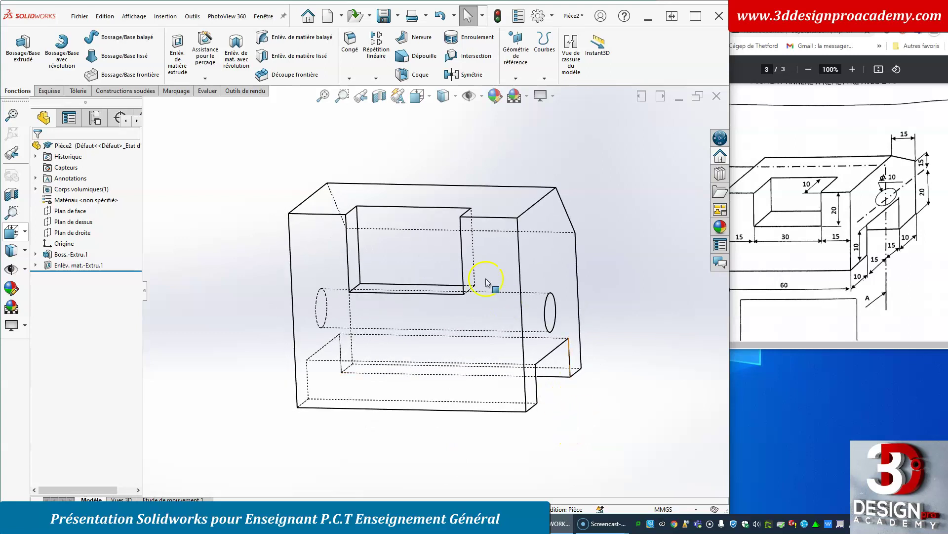
# - Restore the shaded-with-edges display of the part
pyautogui.click(429, 99)
pyautogui.click(443, 99)
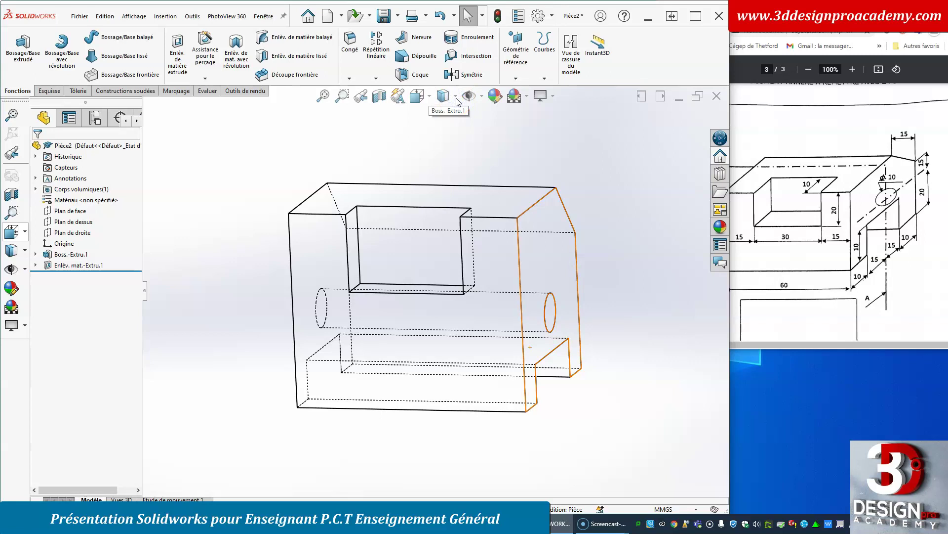
pyautogui.click(457, 98)
pyautogui.click(446, 121)
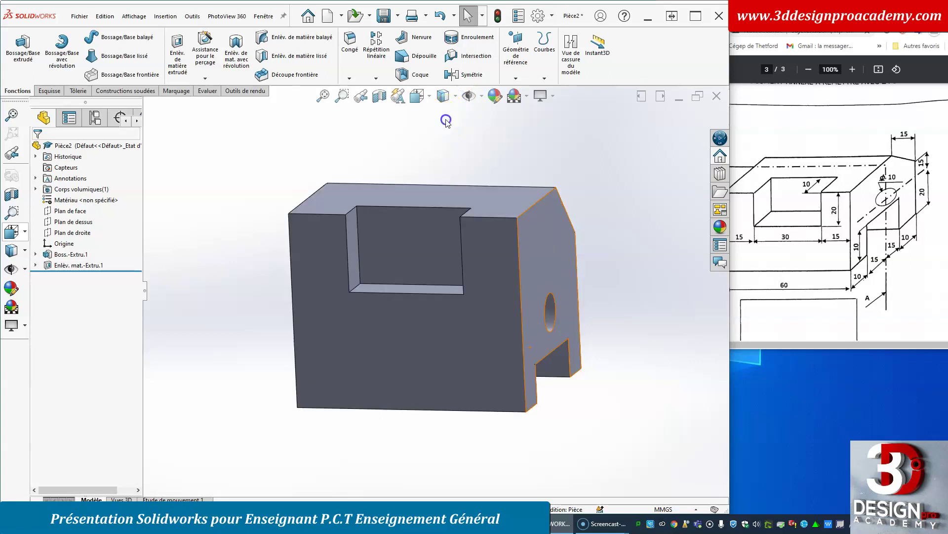
pyautogui.moveTo(625, 333)
pyautogui.mouseDown(button='middle')
pyautogui.moveTo(600, 362)
pyautogui.moveTo(614, 345)
pyautogui.mouseUp(button='middle')
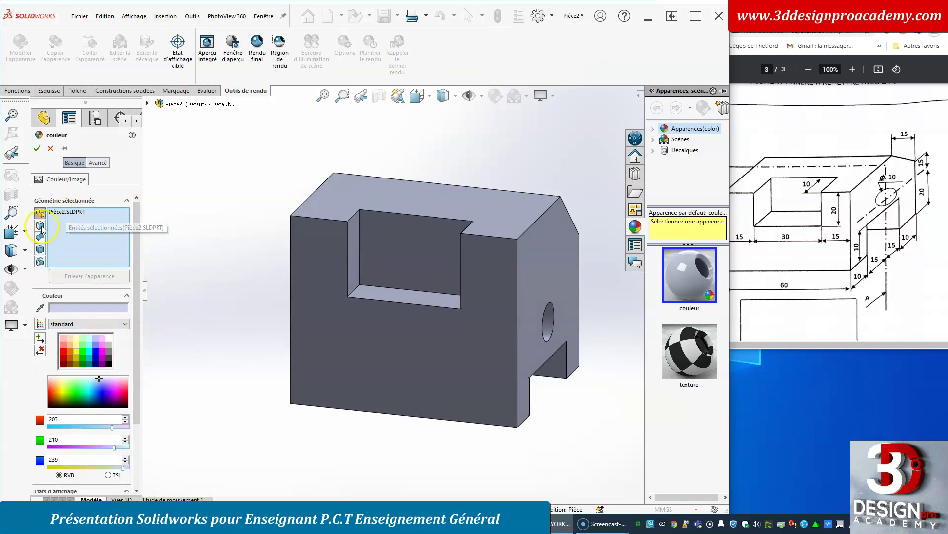
# - Apply dark green (0, 128, 0) to only the front face and the pocket's back face, keeping the colour settings pinned open
pyautogui.click(71, 214)
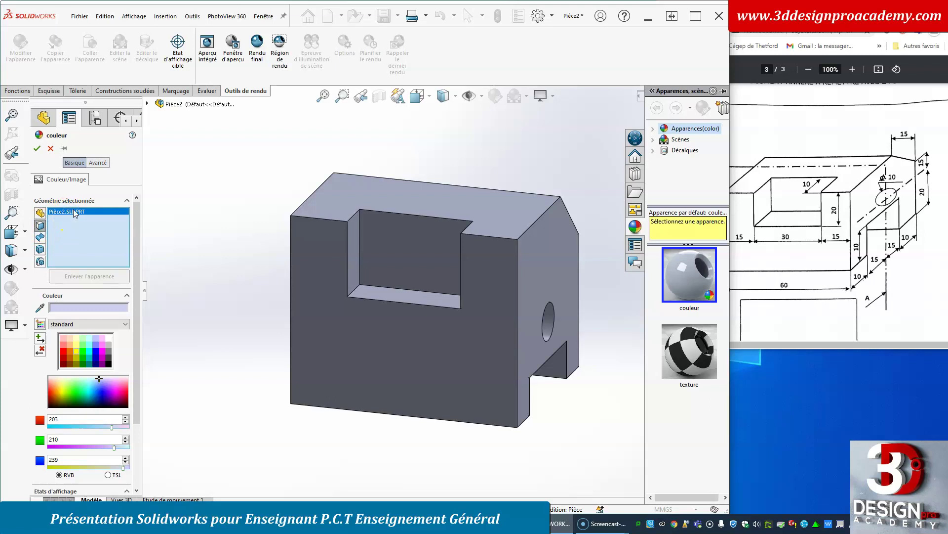
pyautogui.press('Delete')
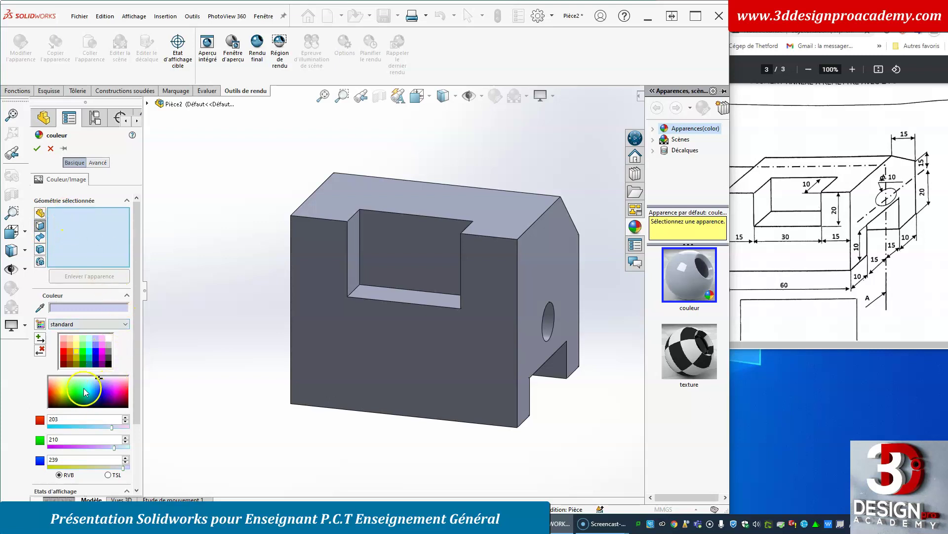
pyautogui.click(83, 364)
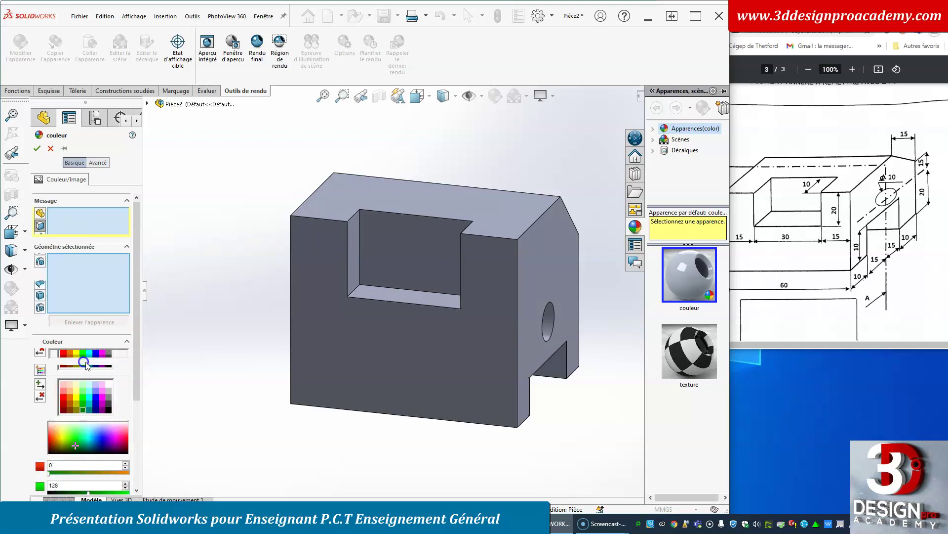
pyautogui.click(347, 351)
pyautogui.click(410, 253)
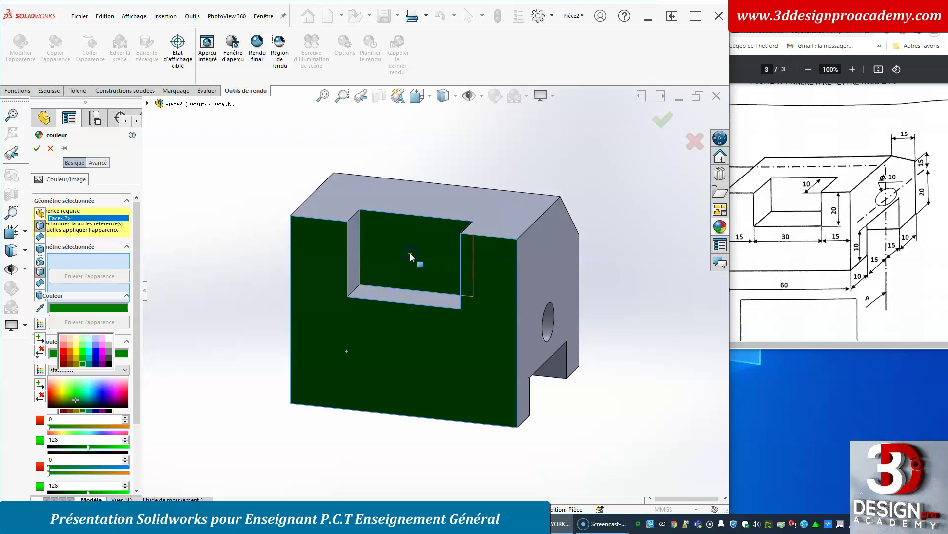
pyautogui.click(63, 148)
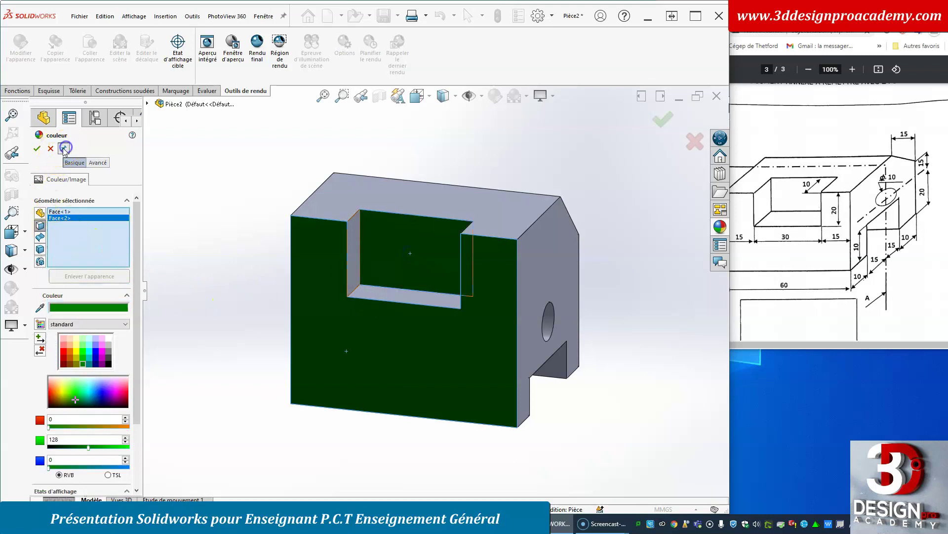
pyautogui.click(37, 148)
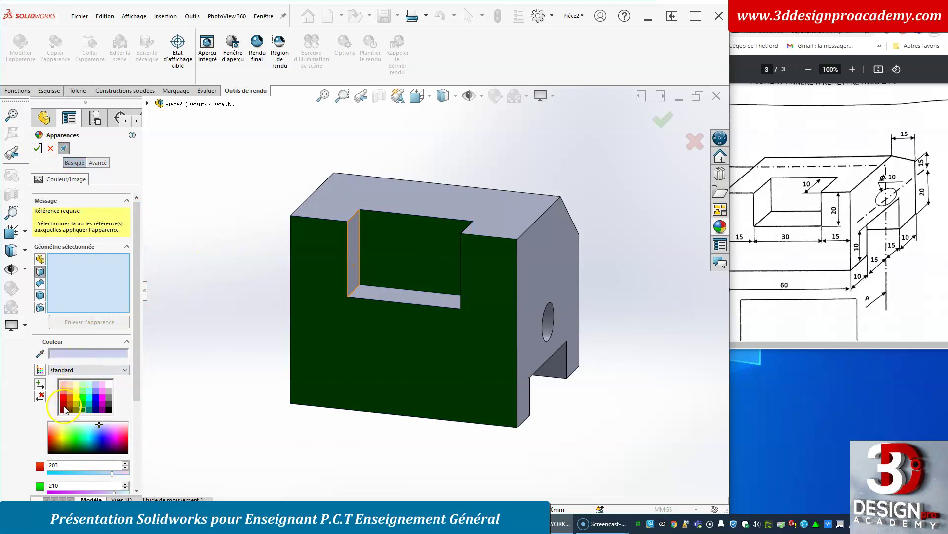
# - Apply dark red (128, 0, 0) to the right side profile face with the hole and notch
pyautogui.click(63, 410)
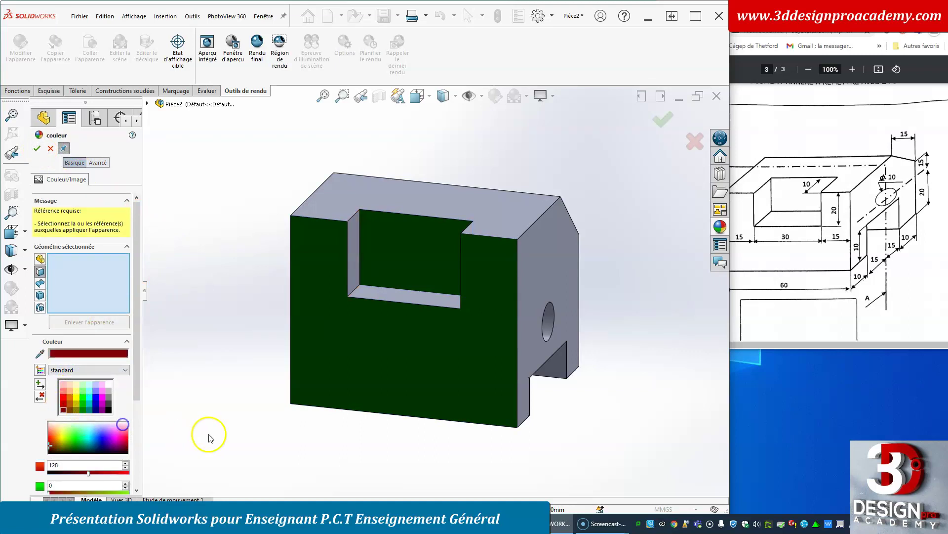
pyautogui.moveTo(345, 461); pyautogui.dragTo(299, 468, button='middle')
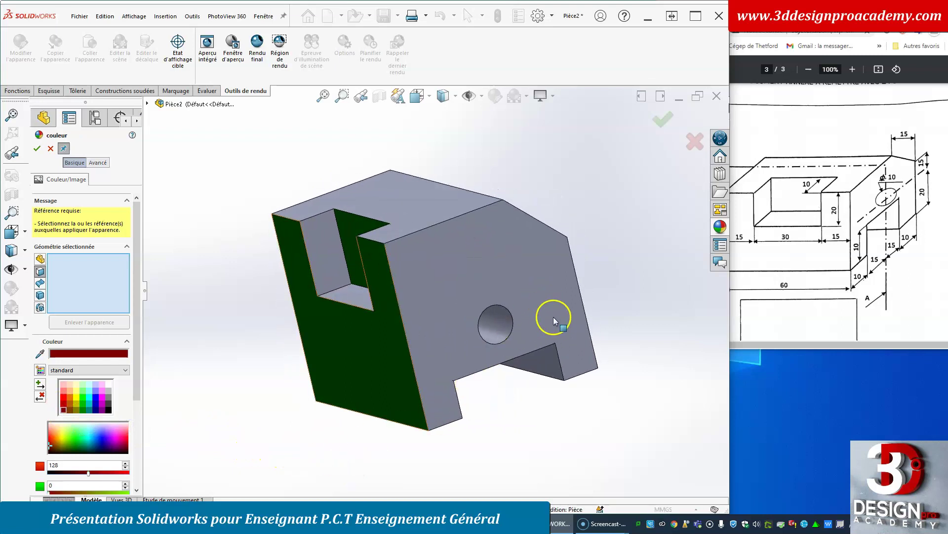
pyautogui.click(564, 397)
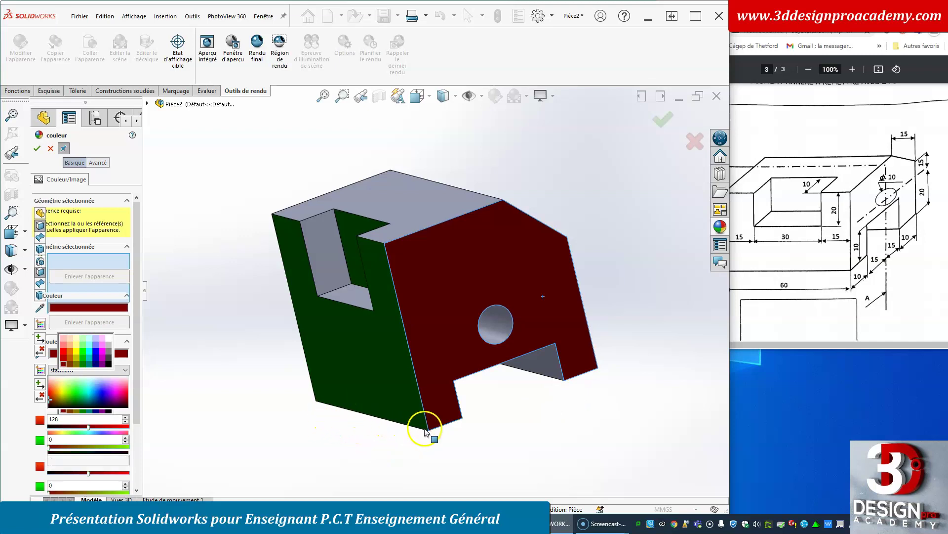
pyautogui.moveTo(425, 434); pyautogui.dragTo(472, 451, button='middle')
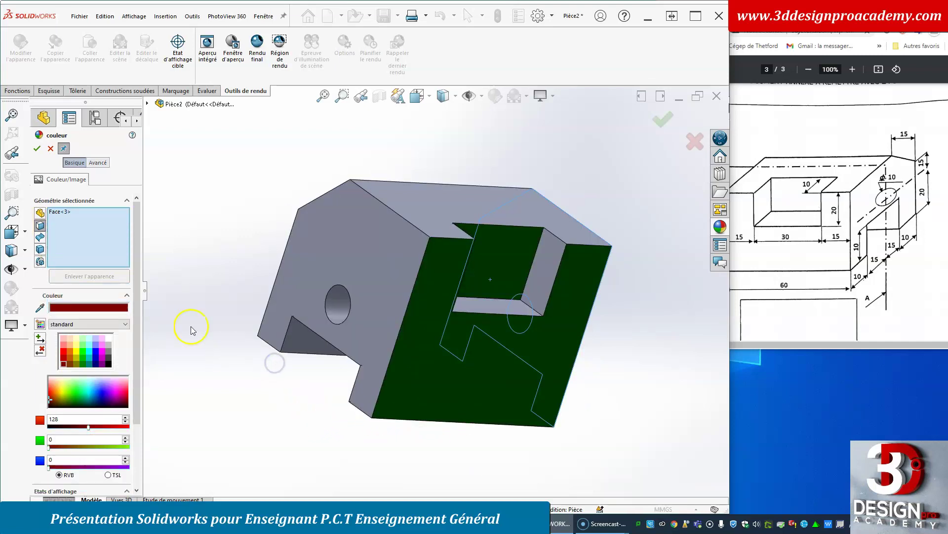
pyautogui.click(37, 148)
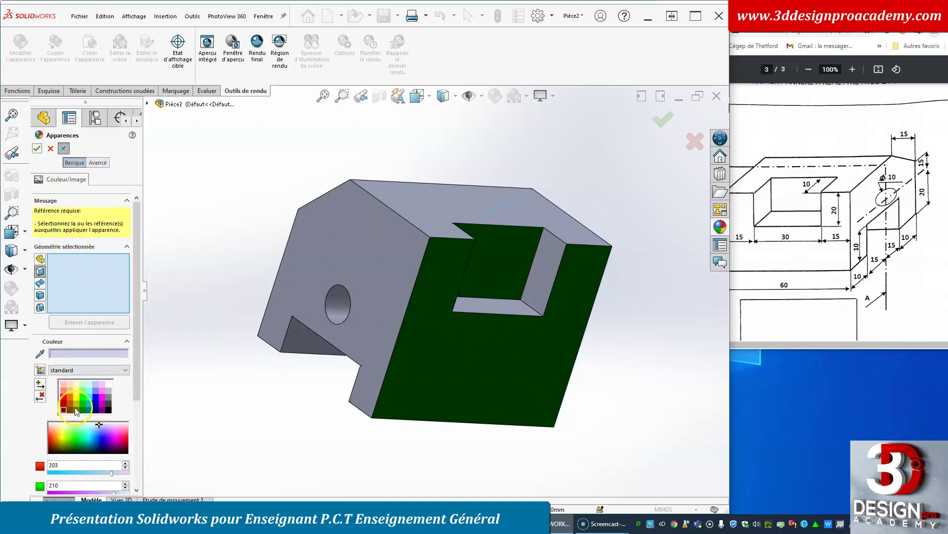
# - Apply yellow (255, 255, 0) to the two sloped top faces and the pocket floor, finishing the face colouring
pyautogui.click(75, 396)
pyautogui.moveTo(201, 239); pyautogui.dragTo(184, 332, button='middle')
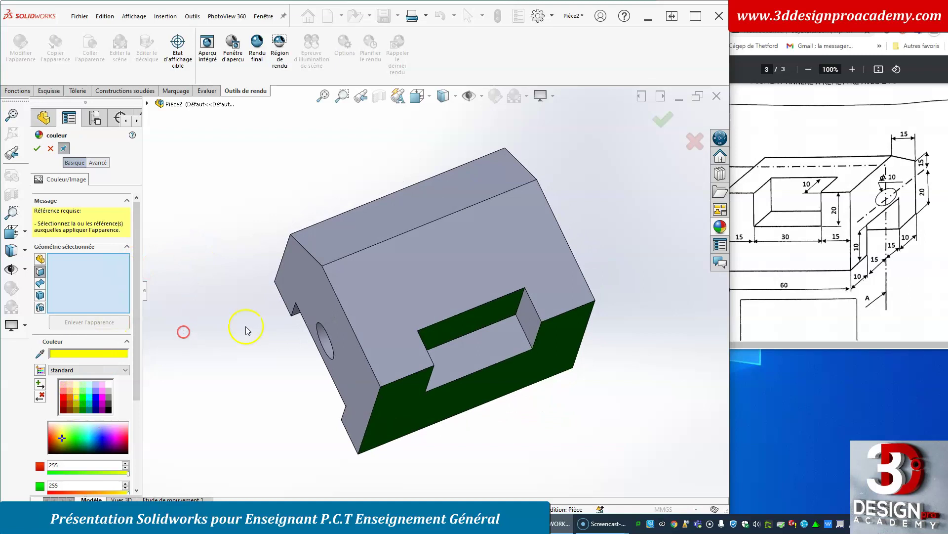
pyautogui.click(405, 292)
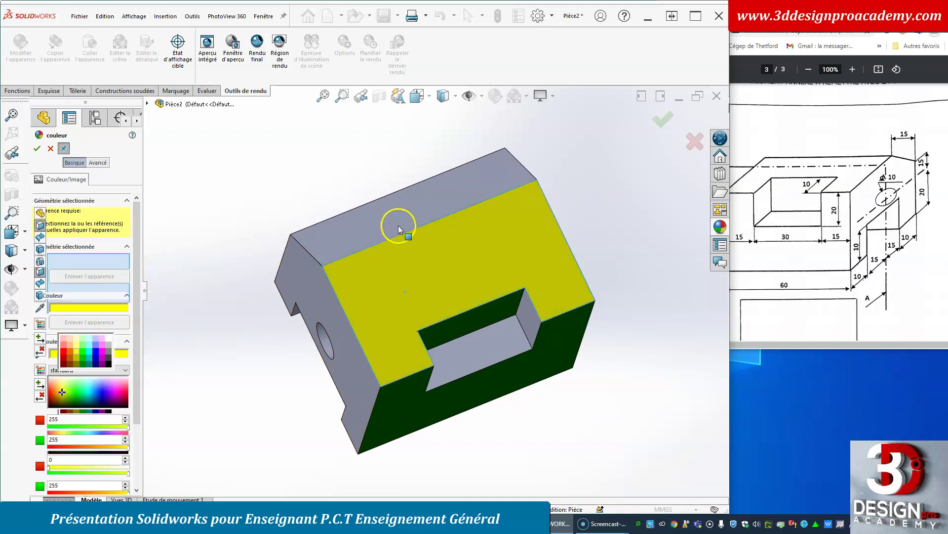
pyautogui.click(484, 346)
pyautogui.click(37, 149)
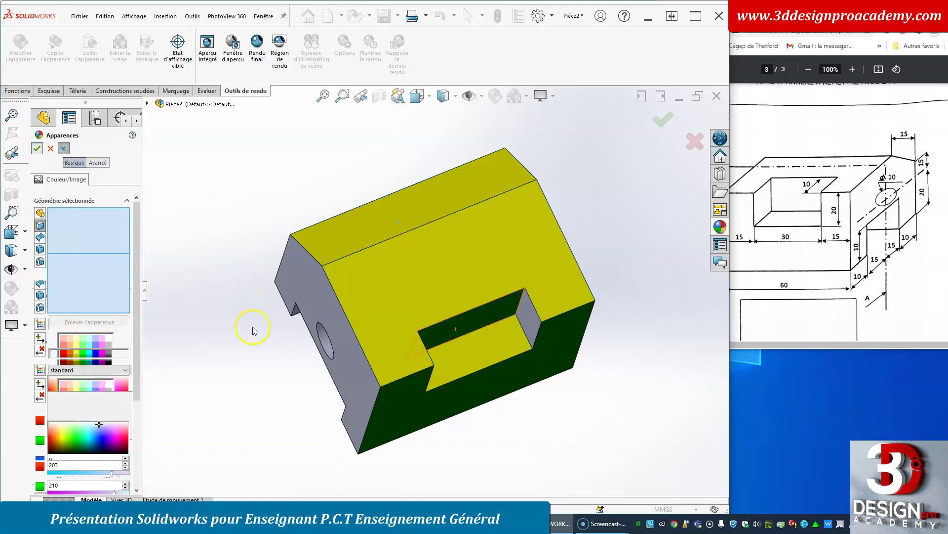
# - Examine the coloured part in top, isometric and rotated views and compare it with the blank views in the m1-1.pdf drawing
pyautogui.hotkey('ctrl', '5')
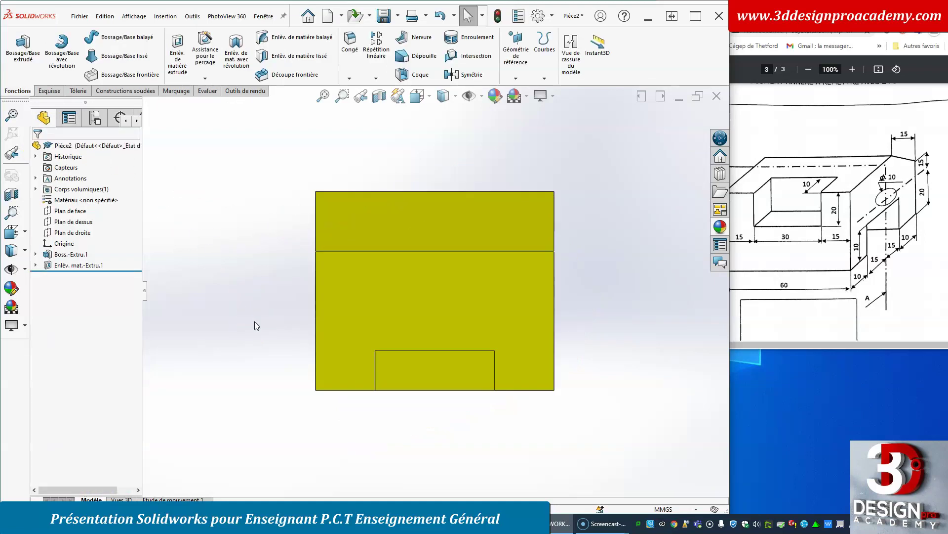
pyautogui.hotkey('ctrl', '7')
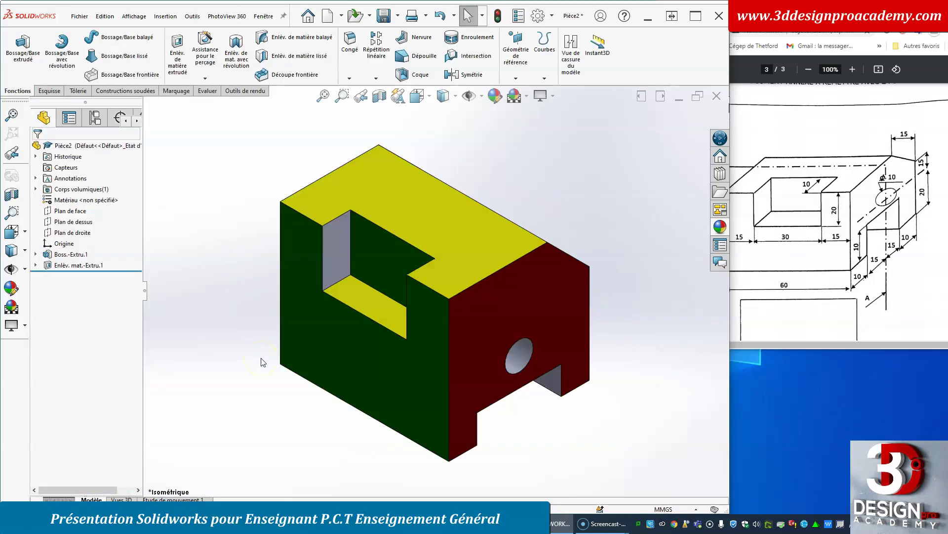
pyautogui.moveTo(267, 413); pyautogui.dragTo(320, 396, button='middle')
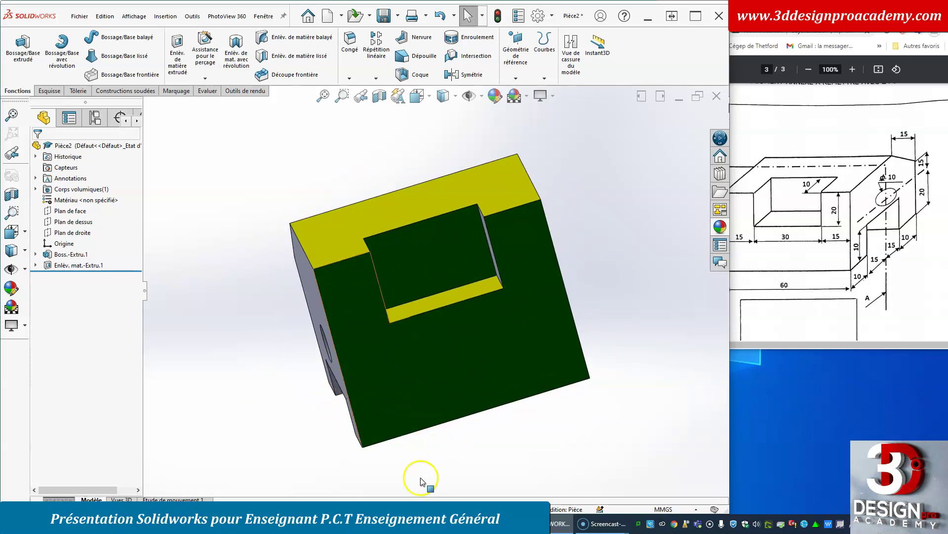
pyautogui.moveTo(503, 453); pyautogui.dragTo(433, 472, button='middle')
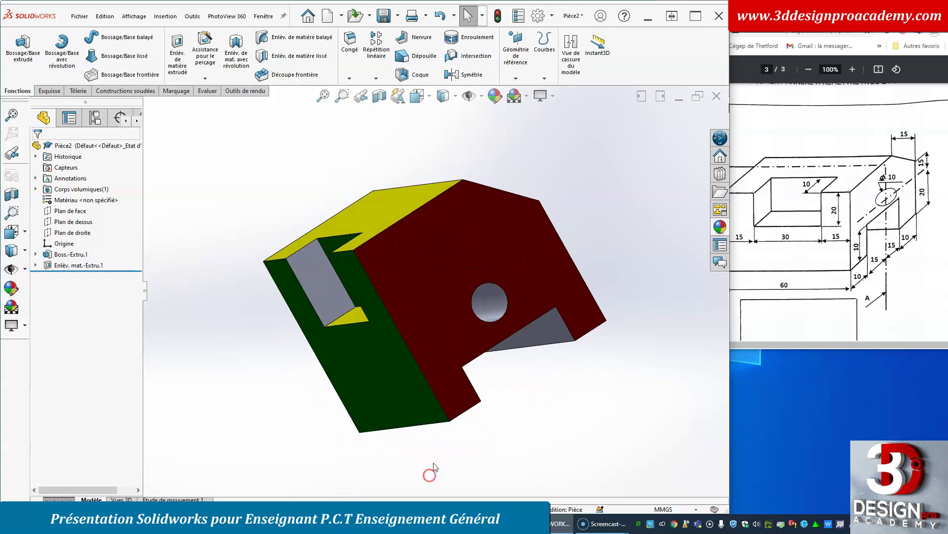
pyautogui.moveTo(593, 392)
pyautogui.mouseDown(button='middle')
pyautogui.moveTo(520, 392)
pyautogui.moveTo(587, 402)
pyautogui.mouseUp(button='middle')
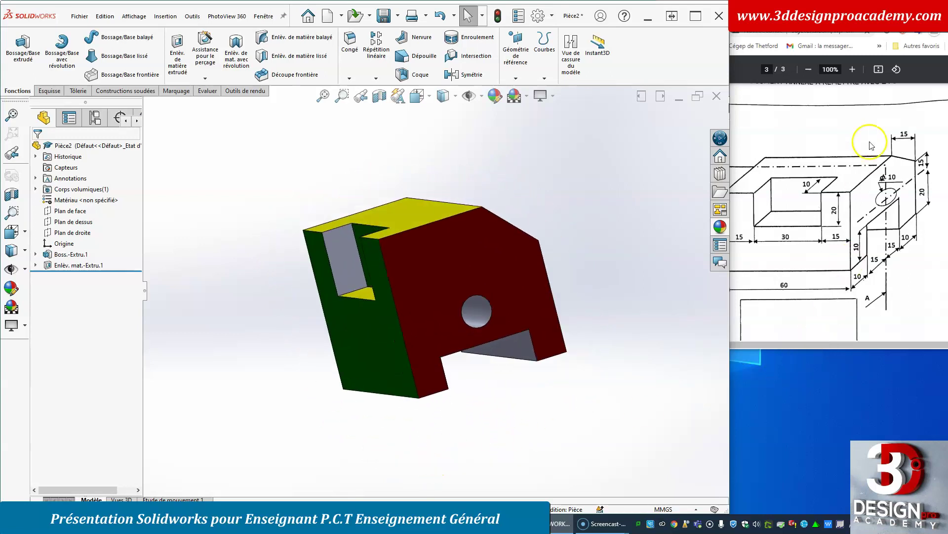
pyautogui.click(813, 274)
pyautogui.moveTo(822, 349); pyautogui.dragTo(816, 516)
pyautogui.scroll(-2, 811, 418)
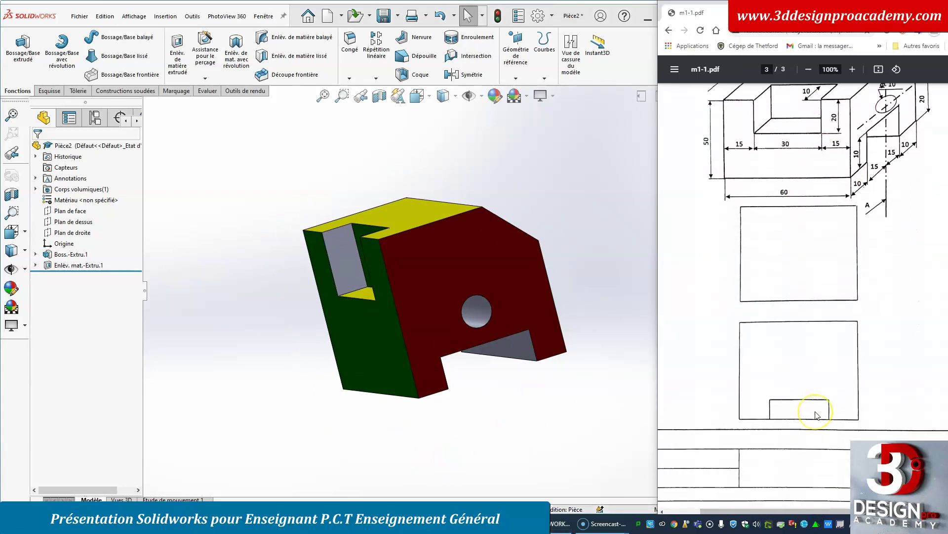
pyautogui.scroll(4, 818, 413)
pyautogui.scroll(-3, 817, 413)
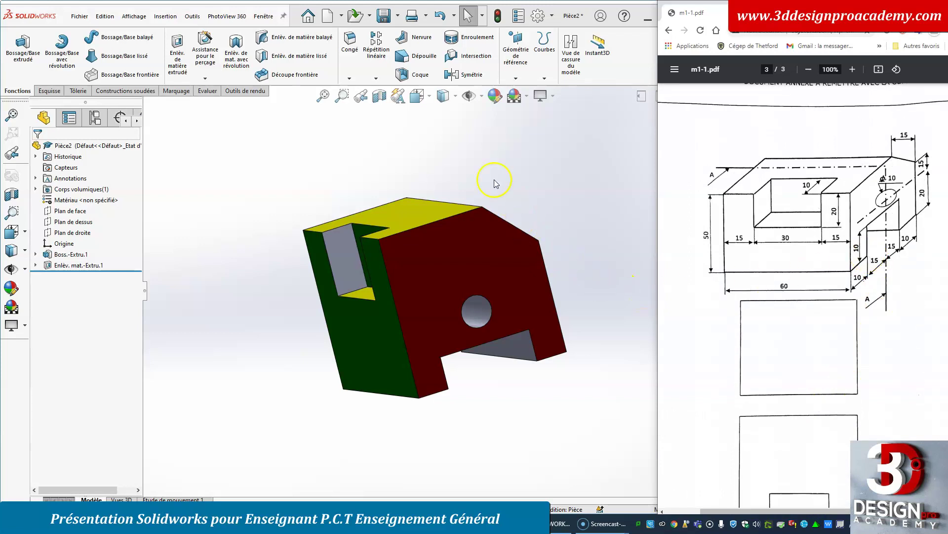
pyautogui.moveTo(485, 177); pyautogui.dragTo(544, 192, button='middle')
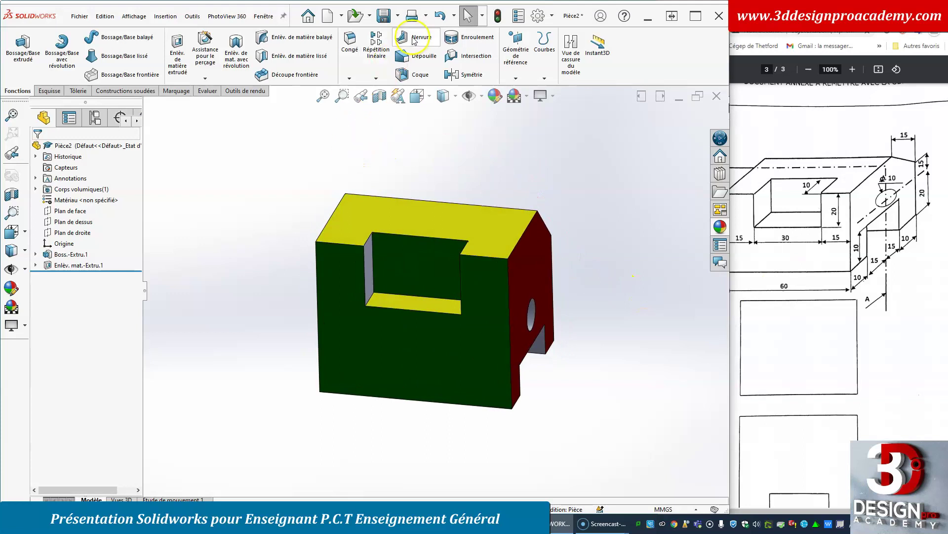
# - Save the part as Pièce2.SLDPRT in the DECOUPE LASER folder and create a drawing from it on an A4 (ANSI) Portrait sheet
pyautogui.click(384, 20)
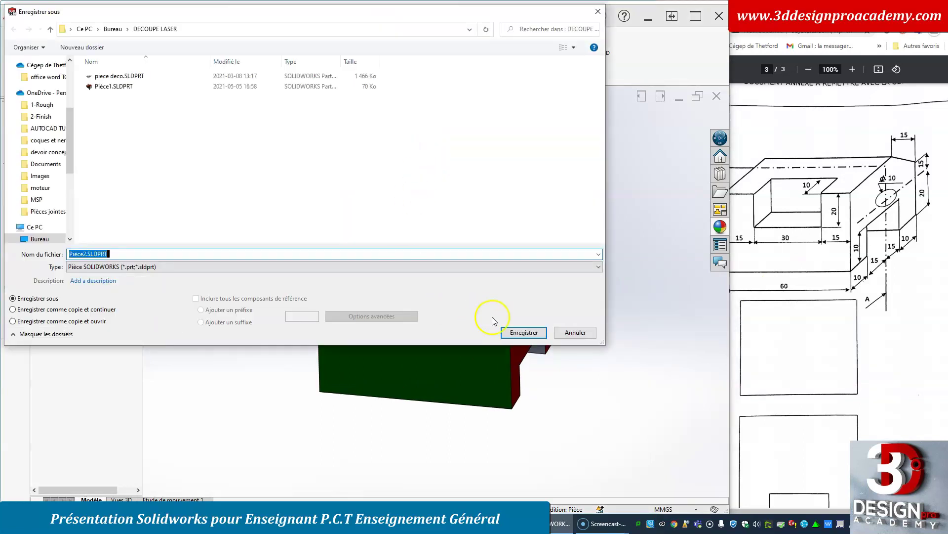
pyautogui.click(519, 330)
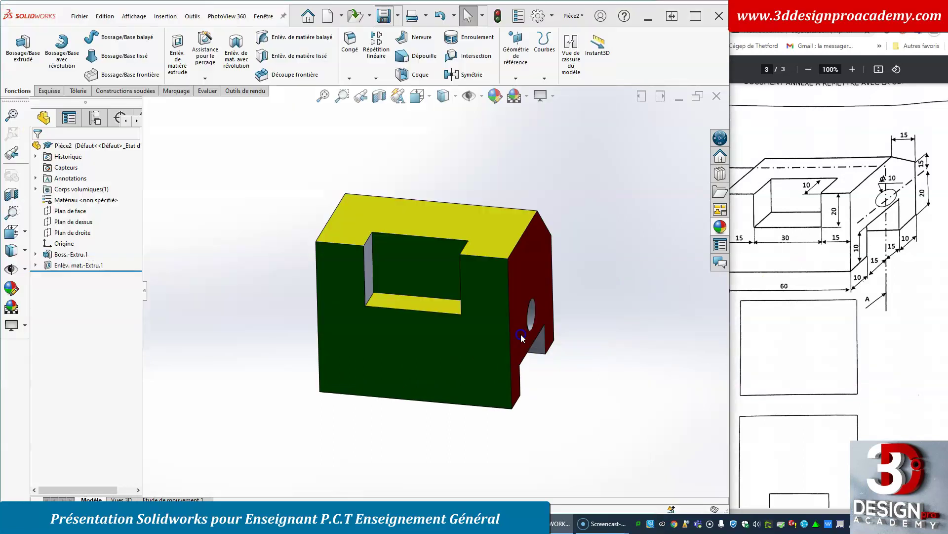
pyautogui.click(79, 17)
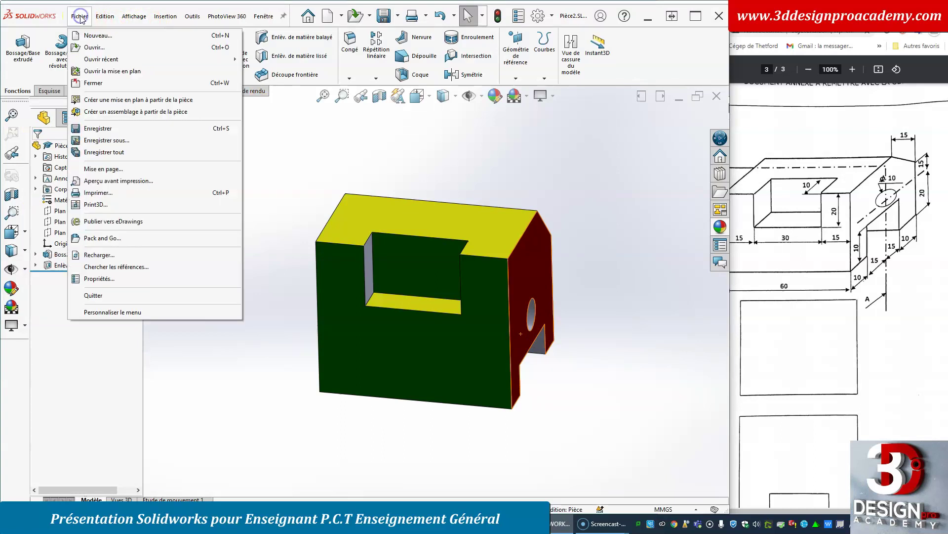
pyautogui.click(131, 102)
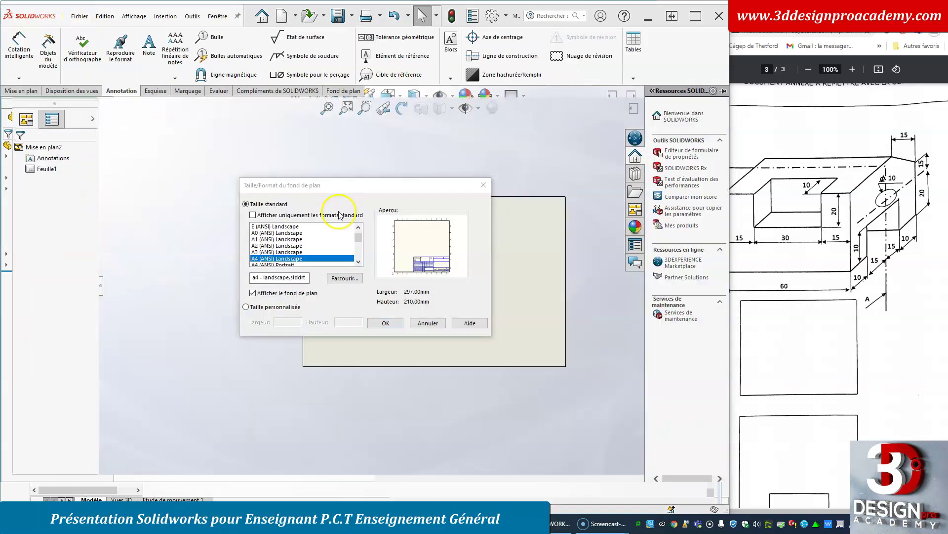
pyautogui.click(358, 263)
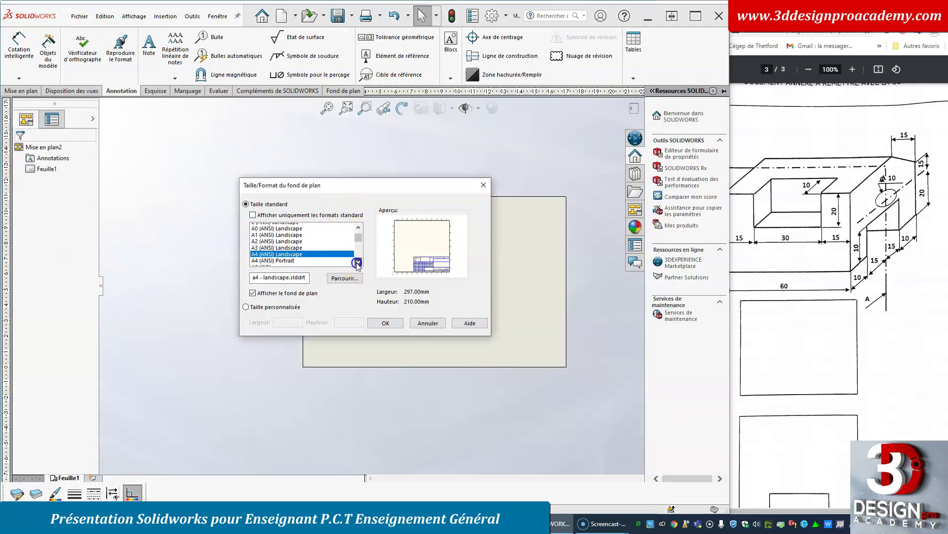
pyautogui.click(285, 260)
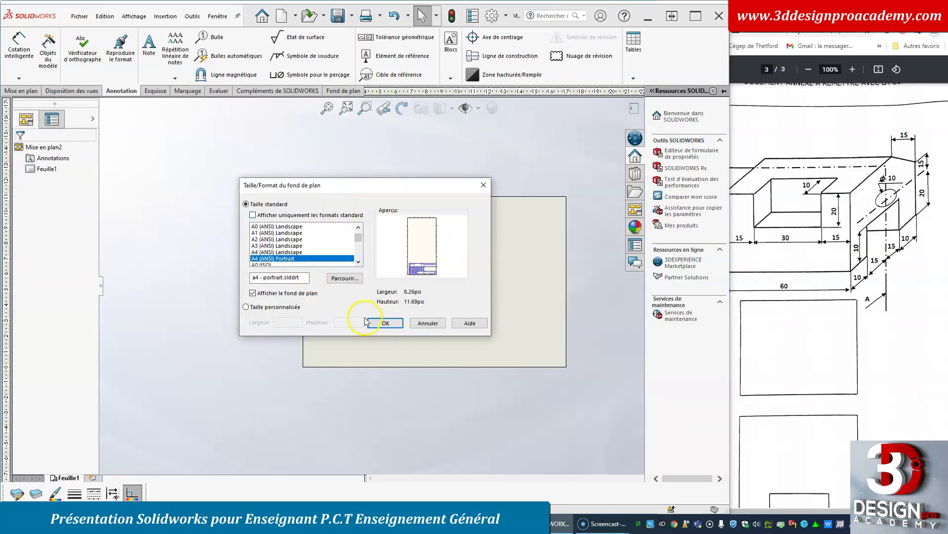
pyautogui.click(384, 324)
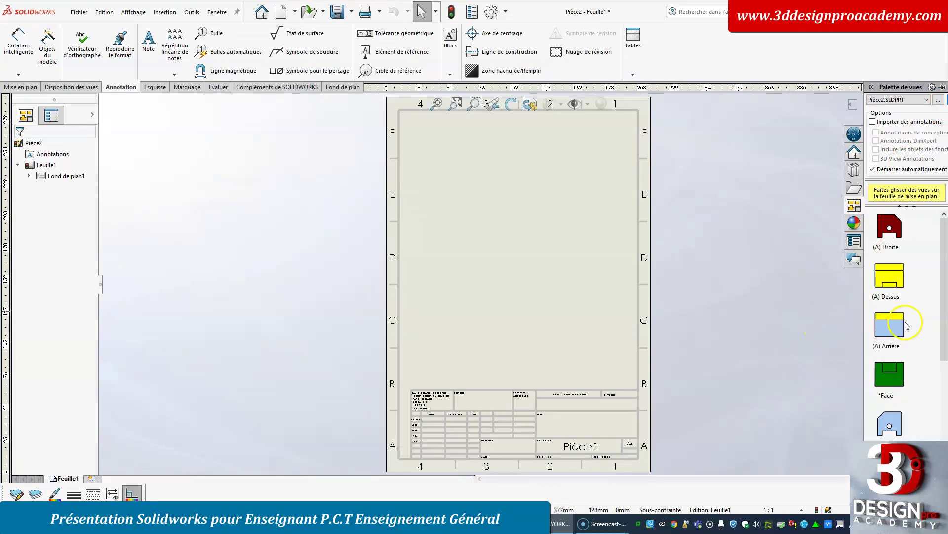
# - Place the part's top view (Dessus) on the sheet above the title block, without projected views, and show its hidden lines
pyautogui.moveTo(898, 281); pyautogui.dragTo(387, 329)
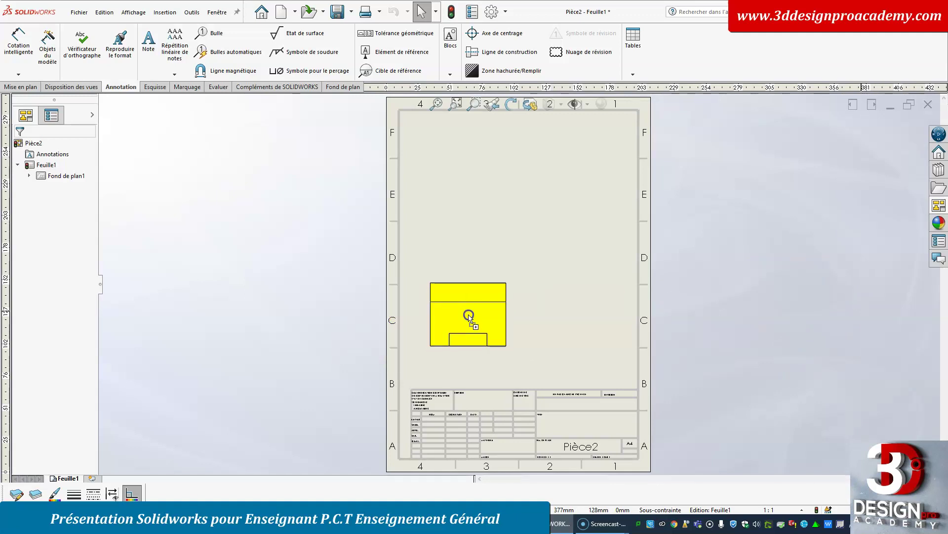
pyautogui.click(473, 314)
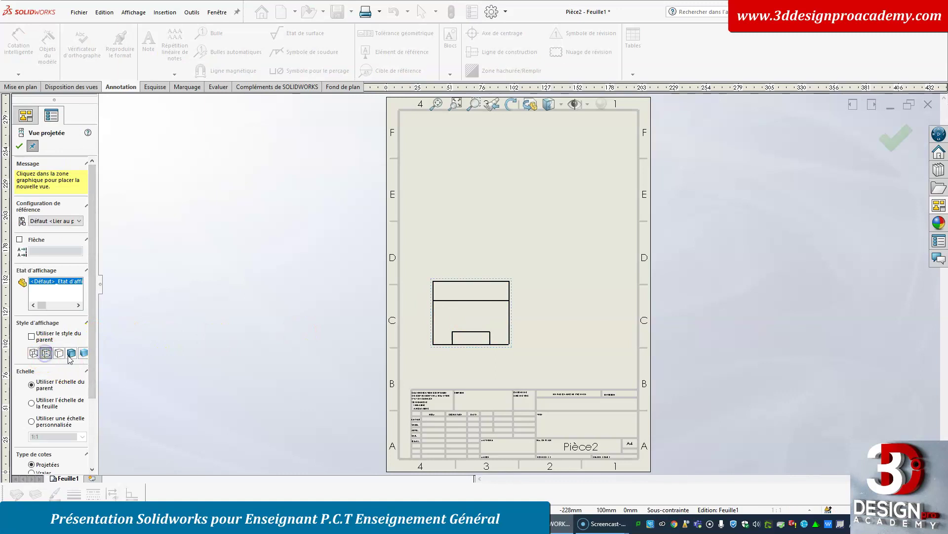
pyautogui.press('Escape')
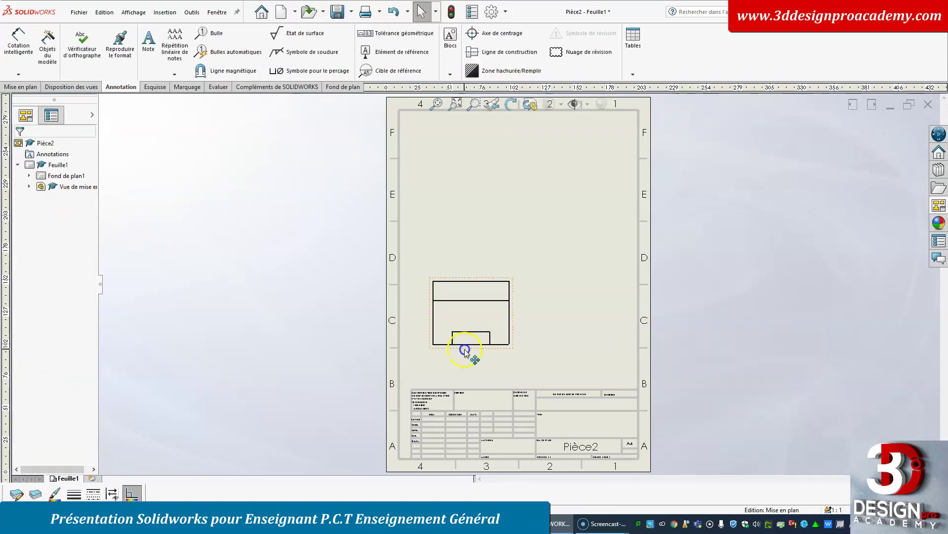
pyautogui.click(470, 353)
pyautogui.moveTo(94, 311); pyautogui.dragTo(94, 405)
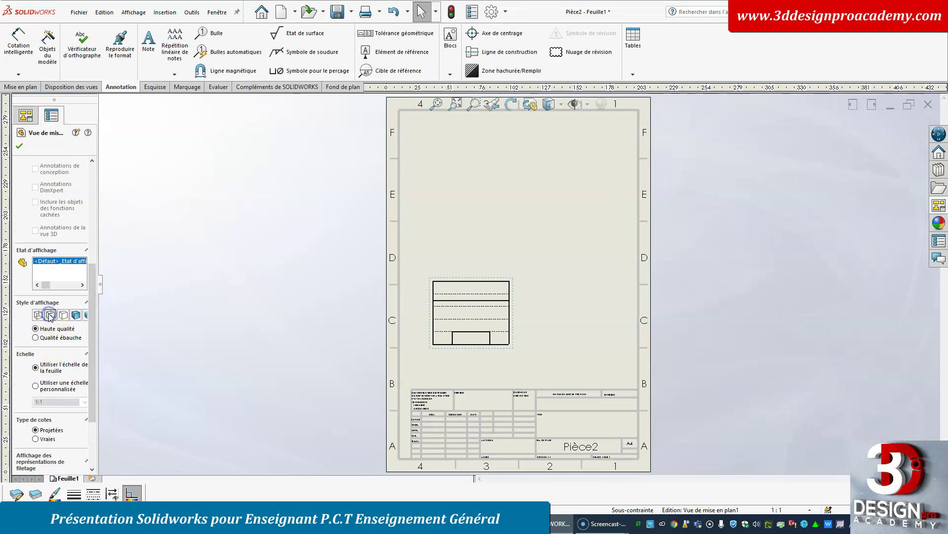
pyautogui.click(21, 146)
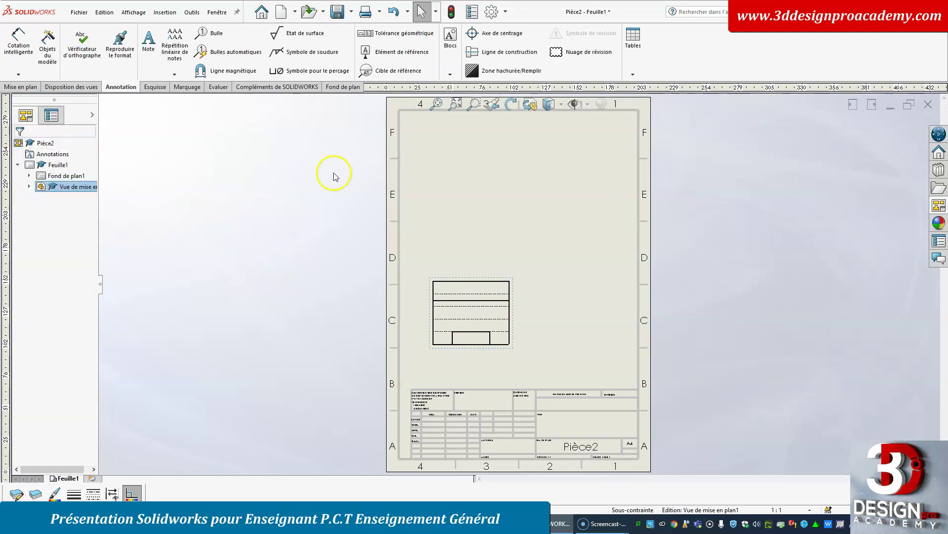
# - Add a centreline between the two hidden edges of the hole in the top view
pyautogui.click(502, 52)
pyautogui.click(476, 320)
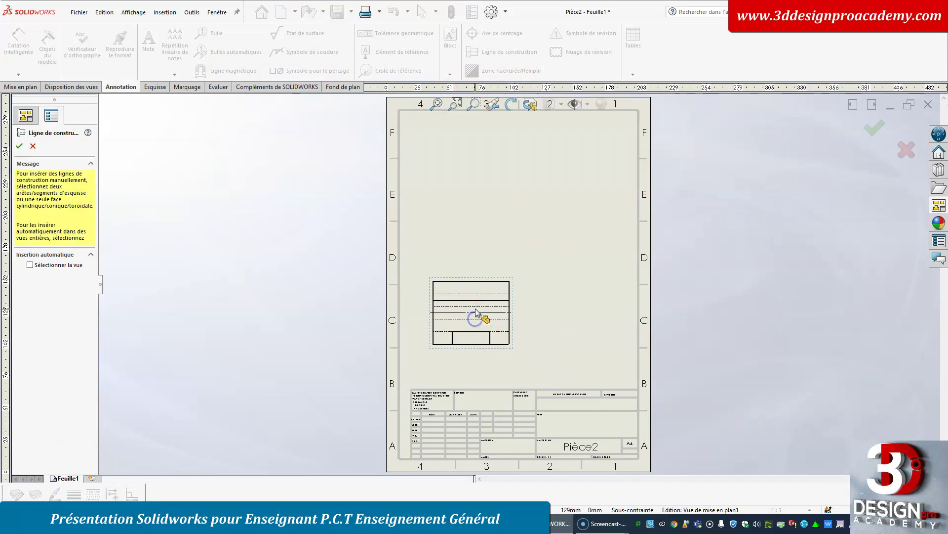
pyautogui.click(20, 146)
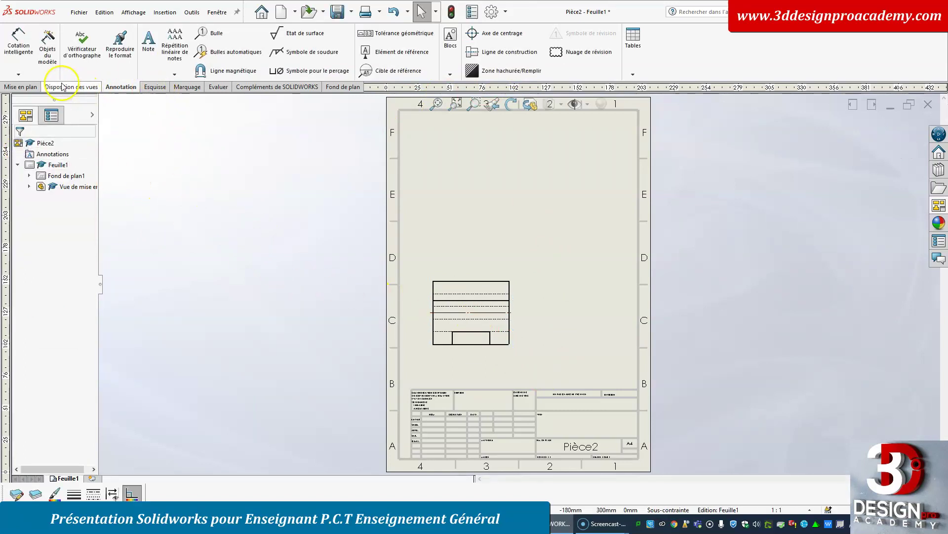
# - Define a horizontal section cutting line through the top view along the hole's centreline
pyautogui.click(62, 87)
pyautogui.click(119, 44)
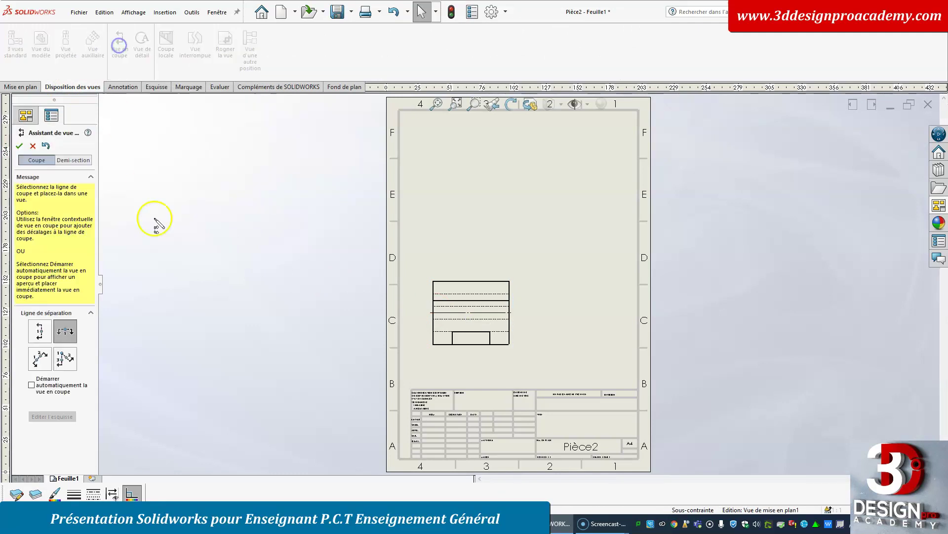
pyautogui.click(66, 330)
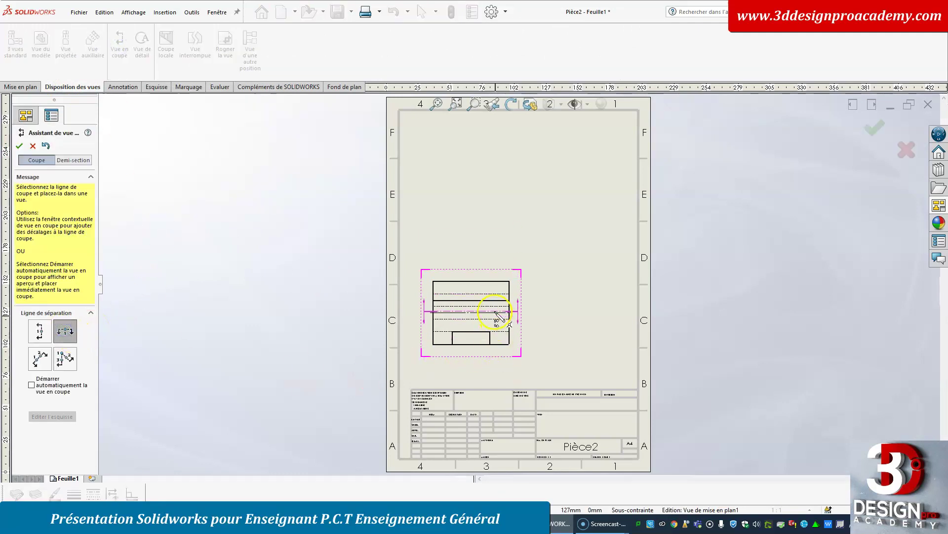
pyautogui.scroll(-3, 500, 316)
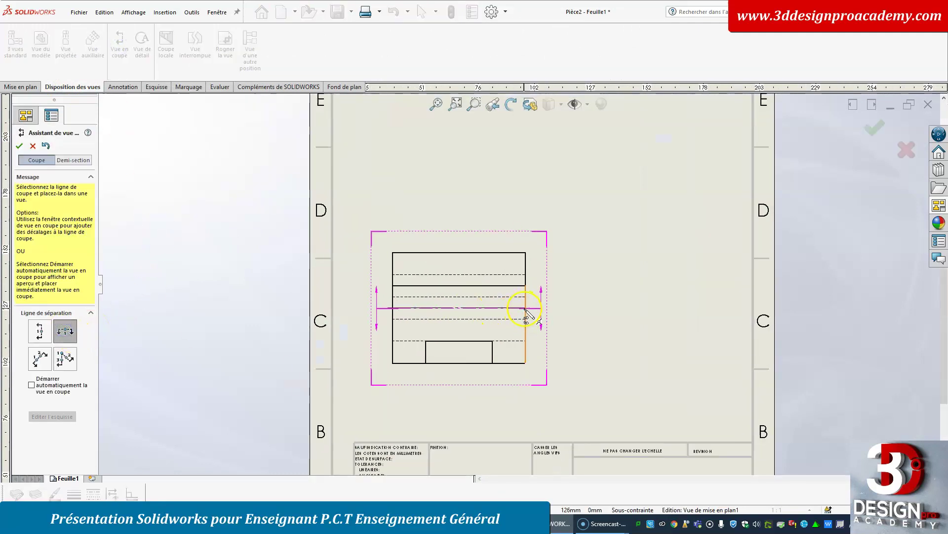
pyautogui.scroll(5, 526, 314)
pyautogui.scroll(-4, 527, 270)
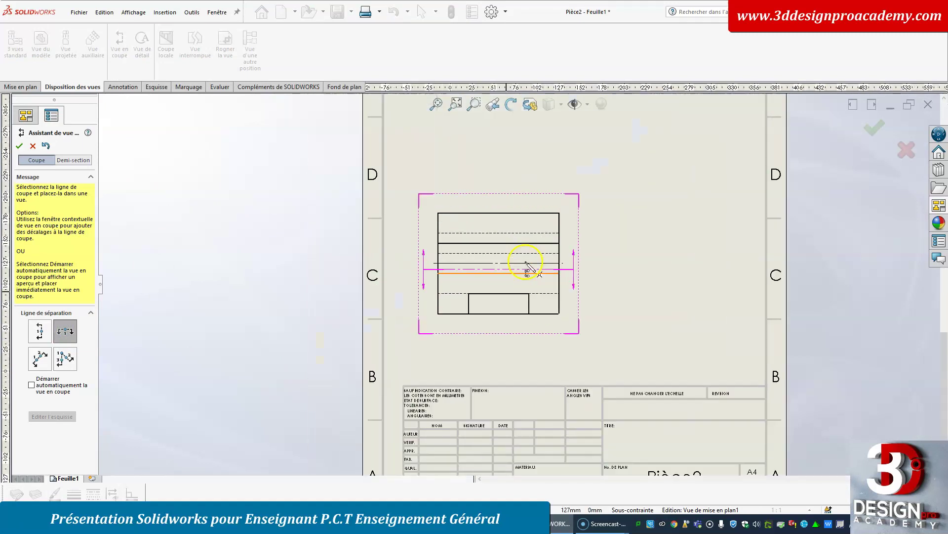
pyautogui.scroll(-5, 528, 269)
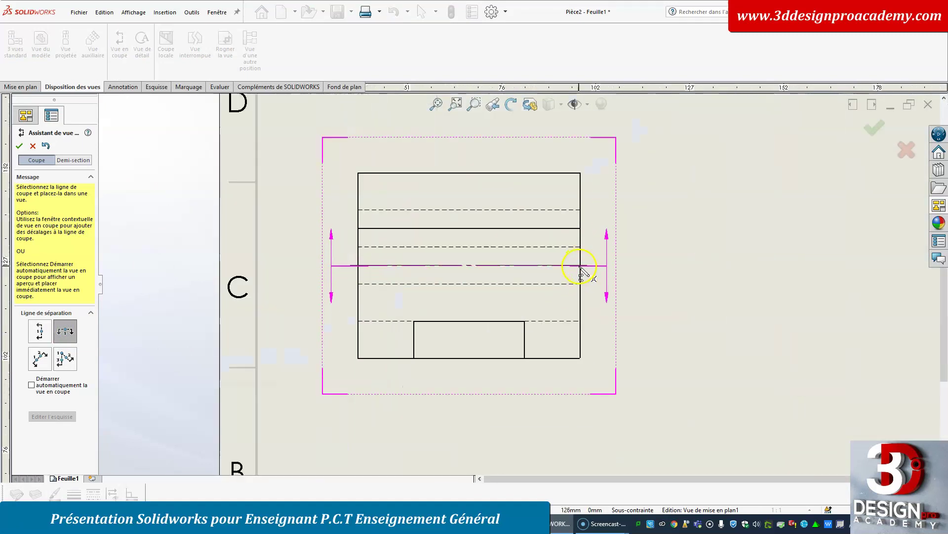
pyautogui.click(582, 265)
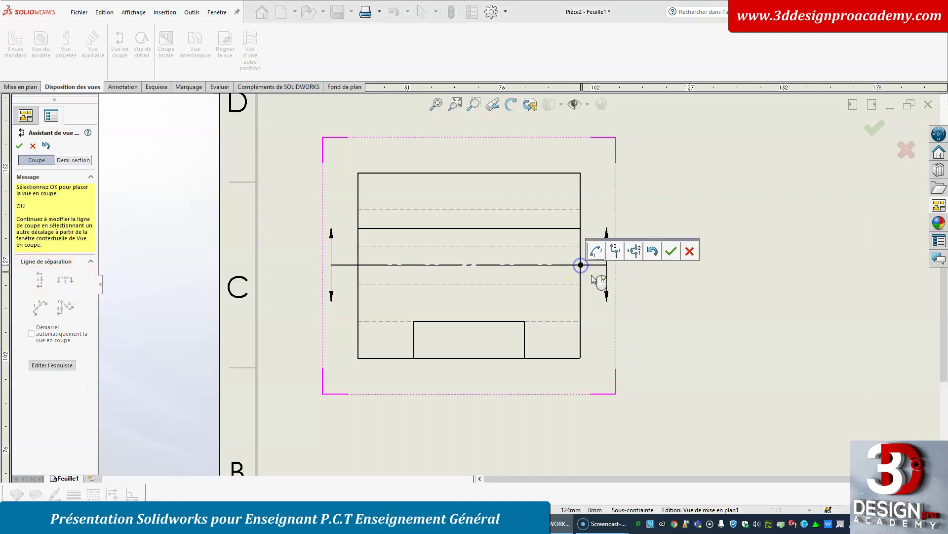
pyautogui.click(669, 251)
# - Place the section view above the top view and set its section label to A
pyautogui.scroll(5, 601, 333)
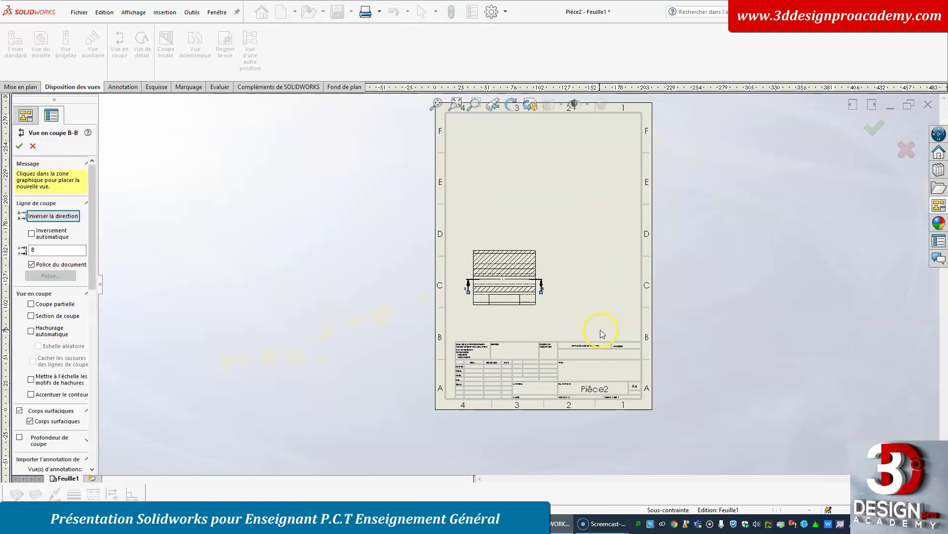
pyautogui.click(556, 179)
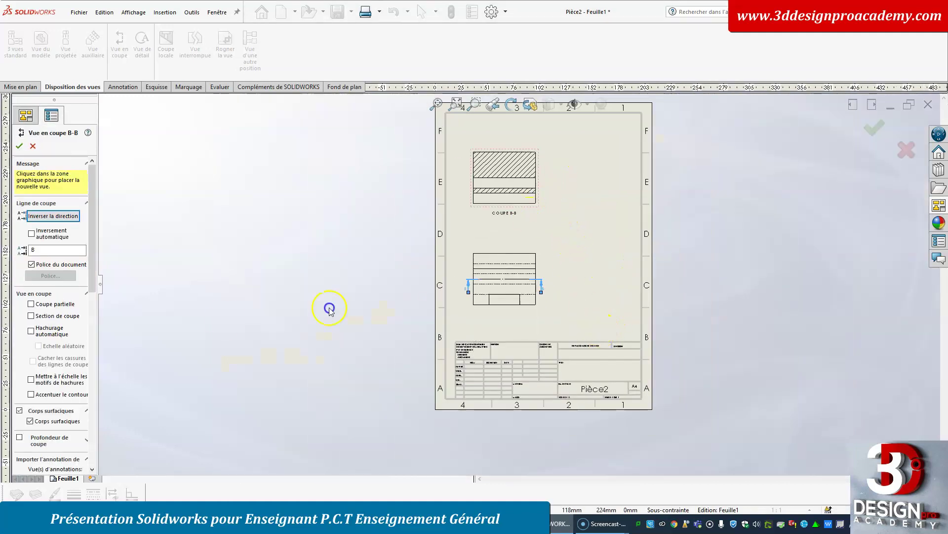
pyautogui.moveTo(43, 194); pyautogui.dragTo(10, 192)
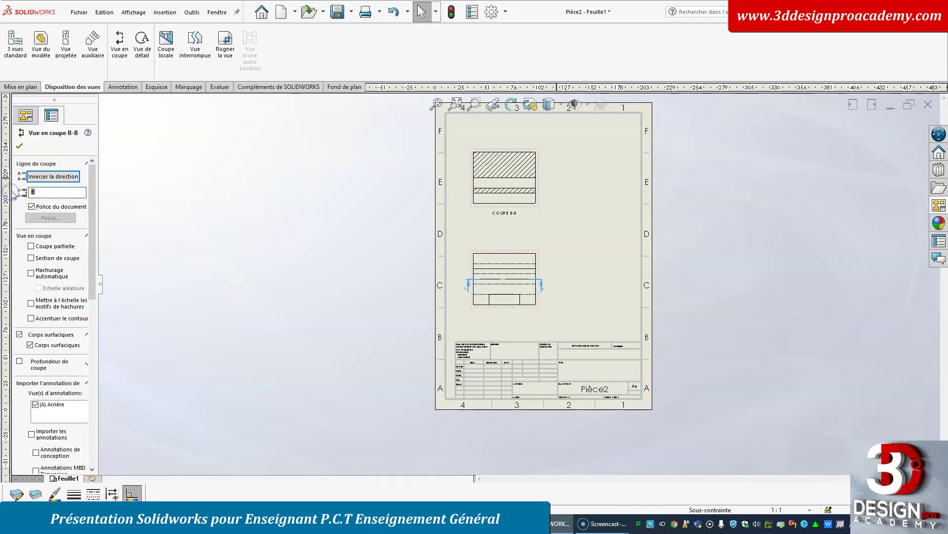
pyautogui.write('A')
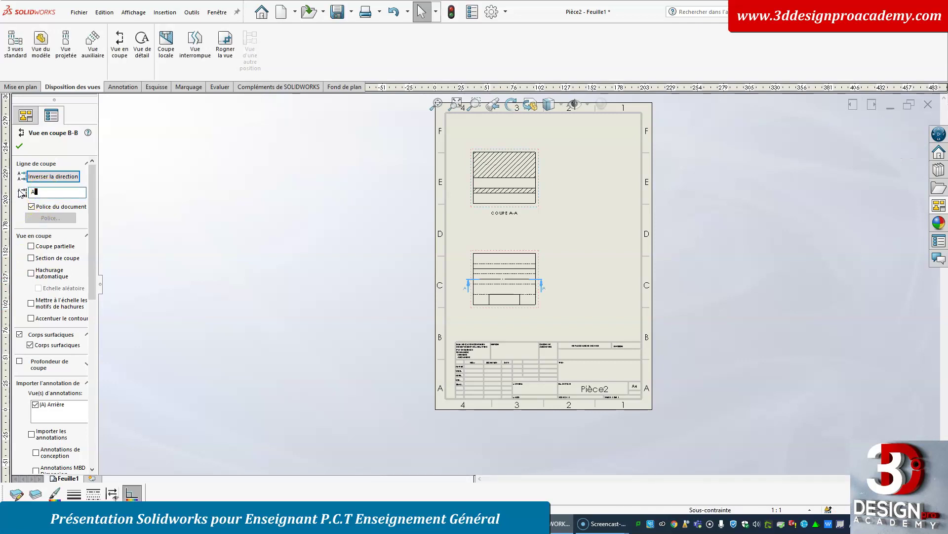
# - Accept the section view and add a centreline between the two edges of the hole in section A-A
pyautogui.click(20, 146)
pyautogui.scroll(5, 529, 205)
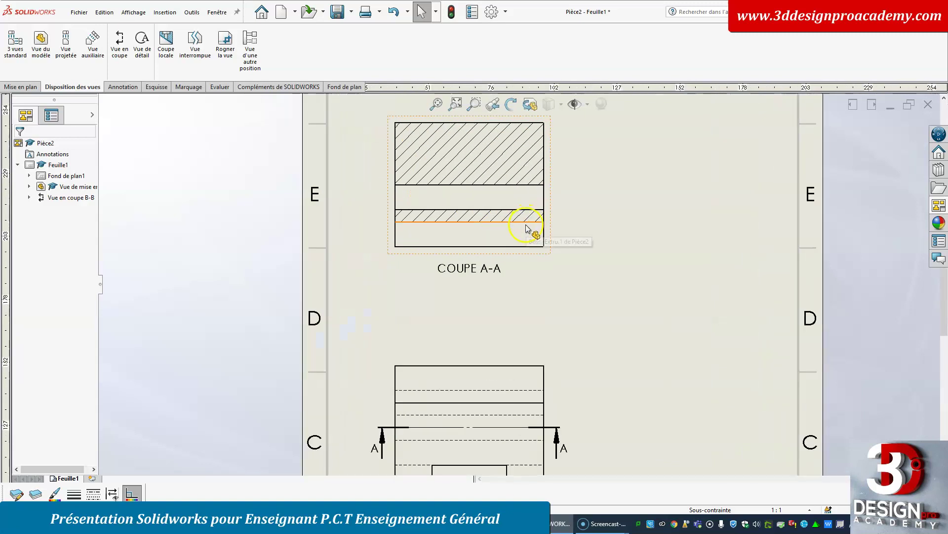
pyautogui.click(22, 87)
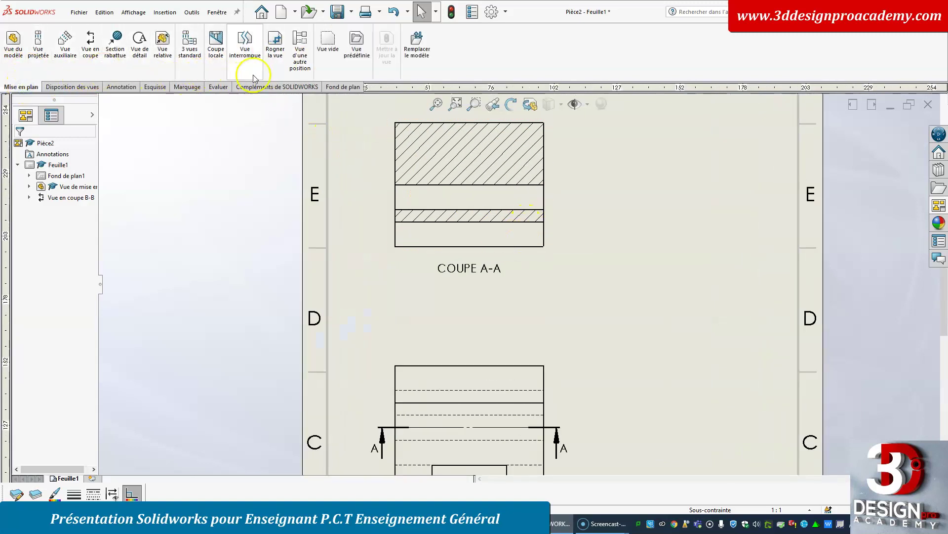
pyautogui.click(121, 88)
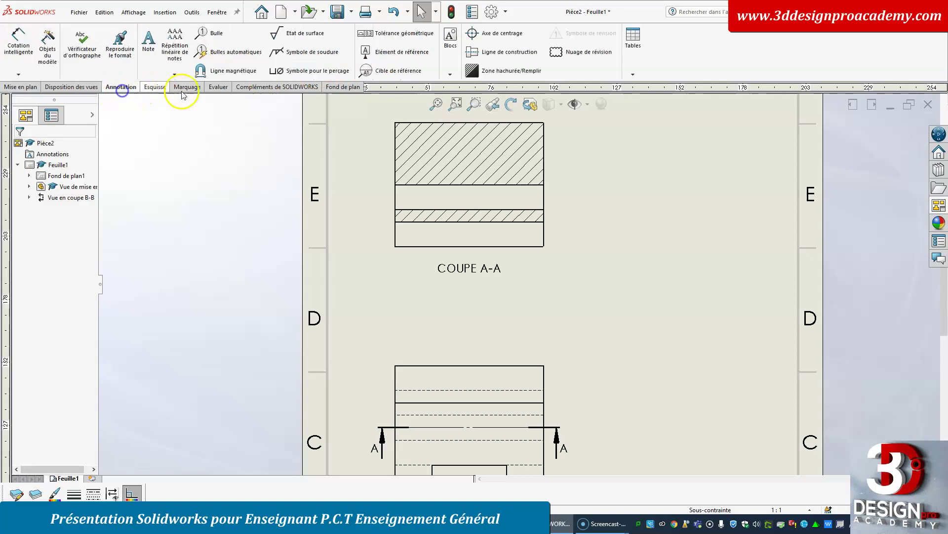
pyautogui.click(462, 54)
pyautogui.click(475, 211)
pyautogui.click(20, 146)
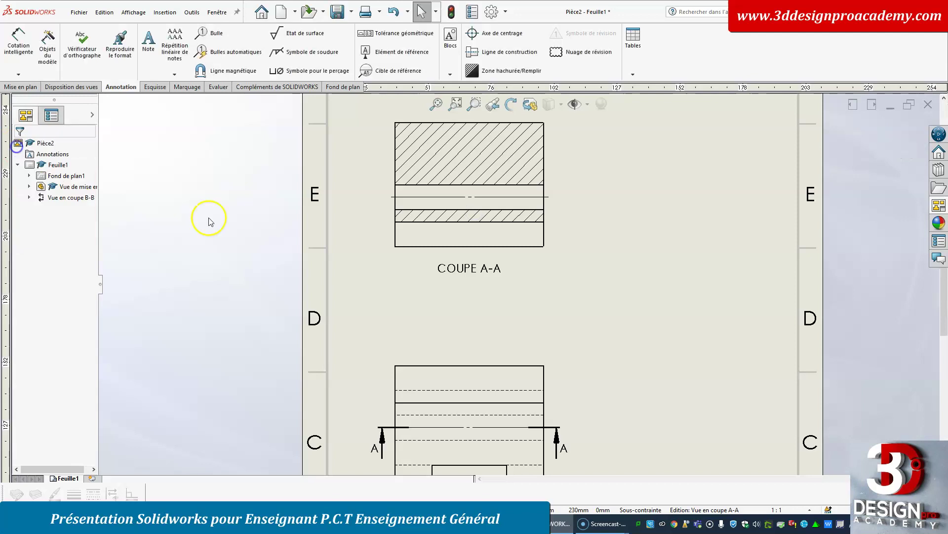
# - Create a projected side view from section A-A and place it on the right of the section
pyautogui.scroll(4, 559, 364)
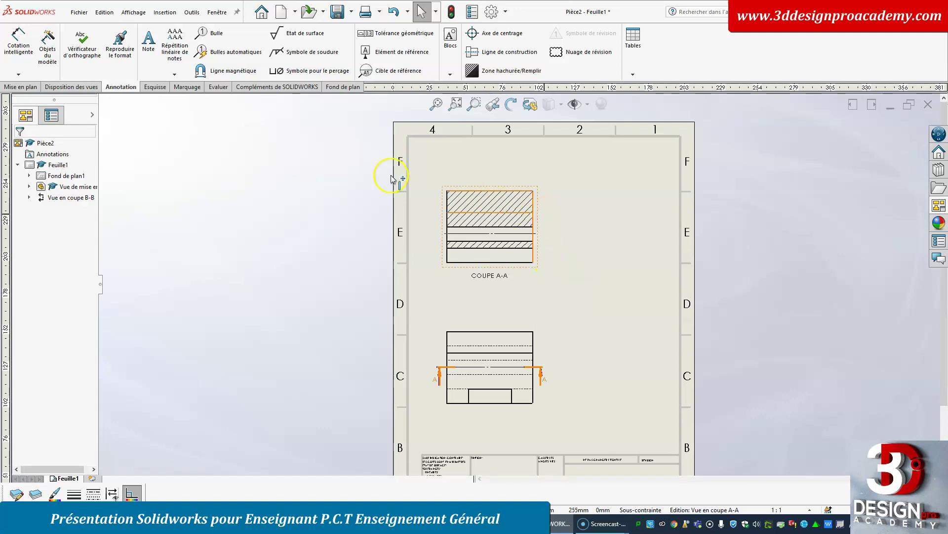
pyautogui.click(73, 87)
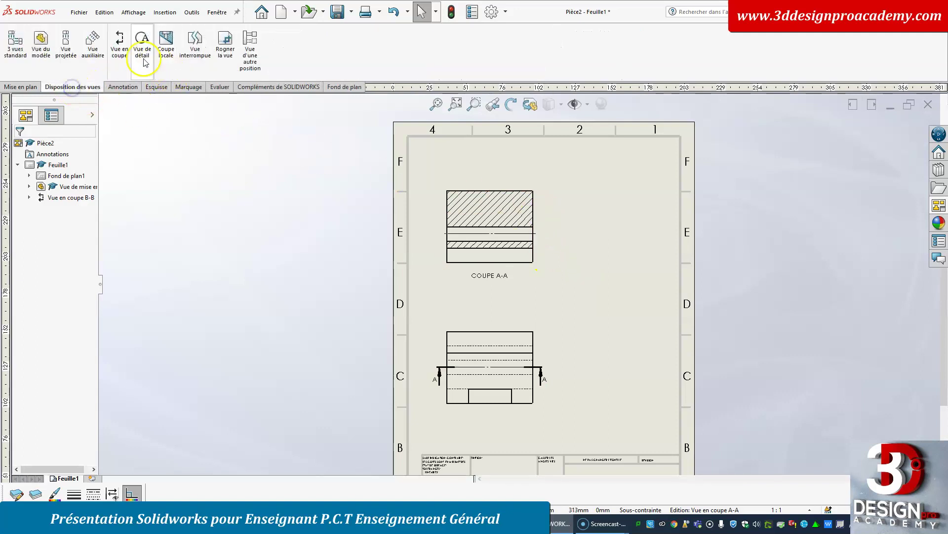
pyautogui.click(66, 49)
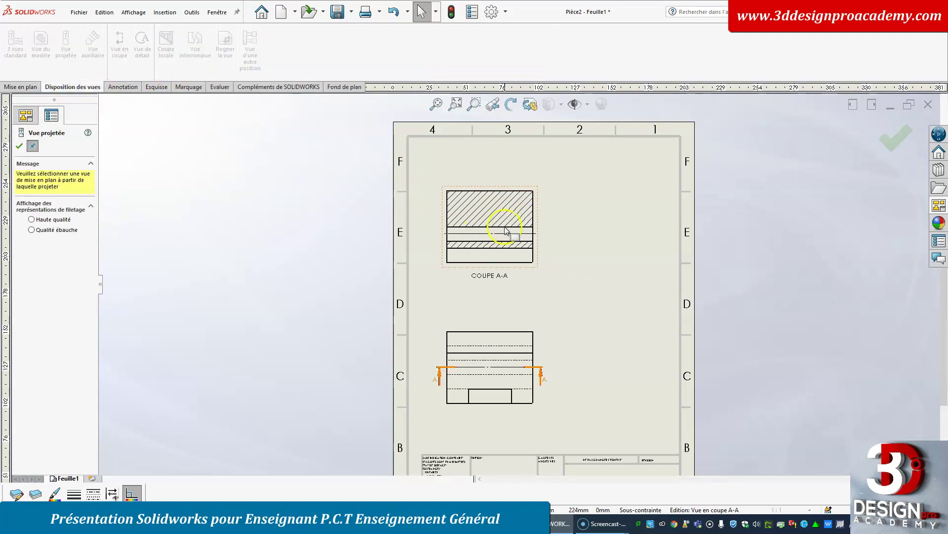
pyautogui.click(533, 265)
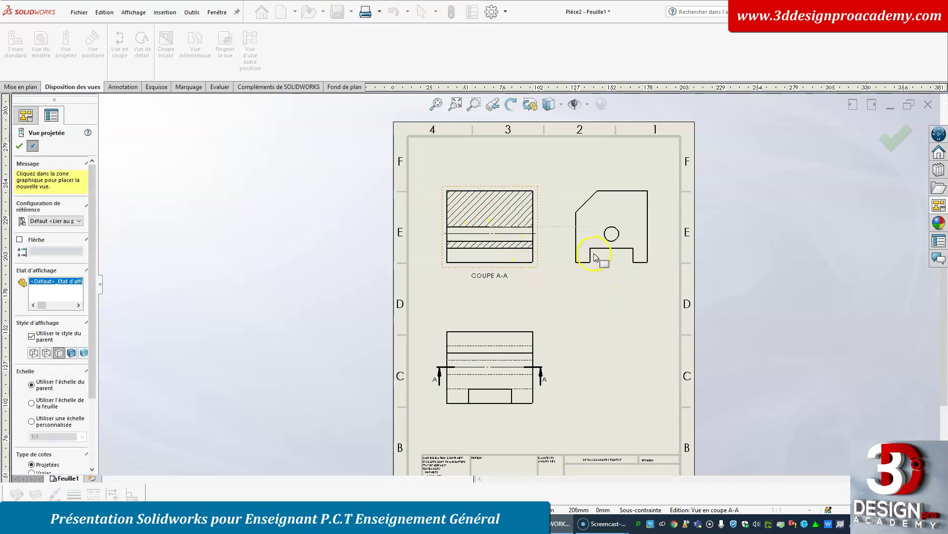
pyautogui.click(592, 255)
pyautogui.press('Escape')
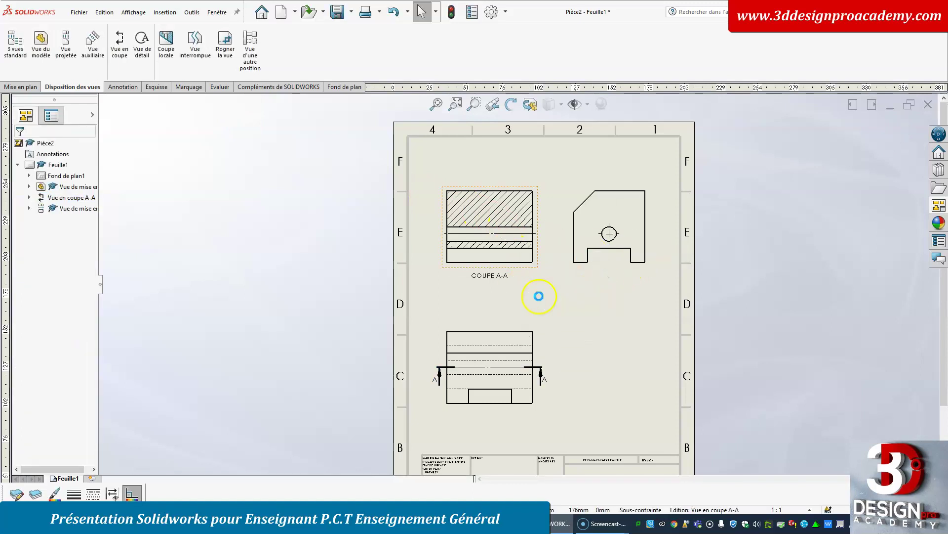
# - Insert an isometric view to the right of the top view and set its display style to shaded with edges
pyautogui.click(937, 206)
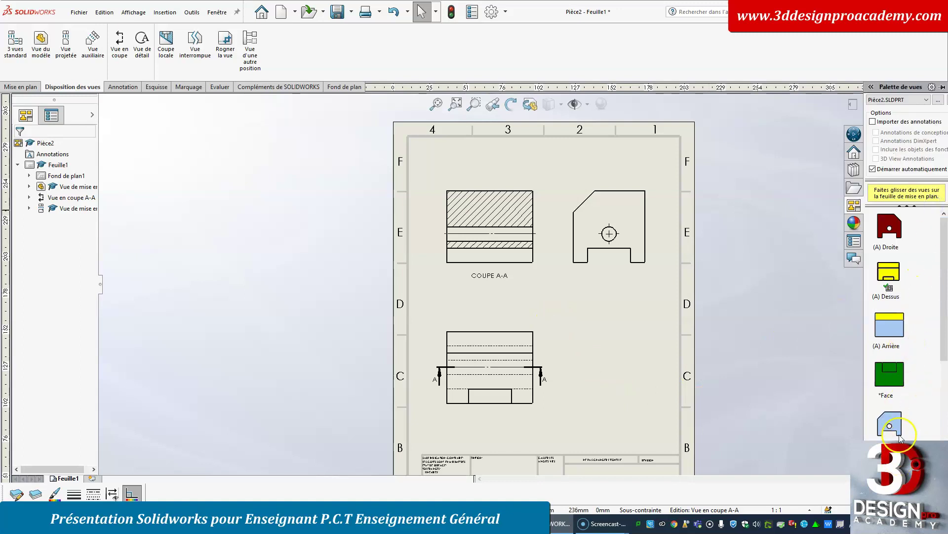
pyautogui.moveTo(943, 329); pyautogui.dragTo(942, 433)
pyautogui.click(891, 340)
pyautogui.moveTo(891, 340)
pyautogui.mouseDown()
pyautogui.moveTo(662, 391)
pyautogui.moveTo(633, 378)
pyautogui.moveTo(622, 393)
pyautogui.mouseUp()
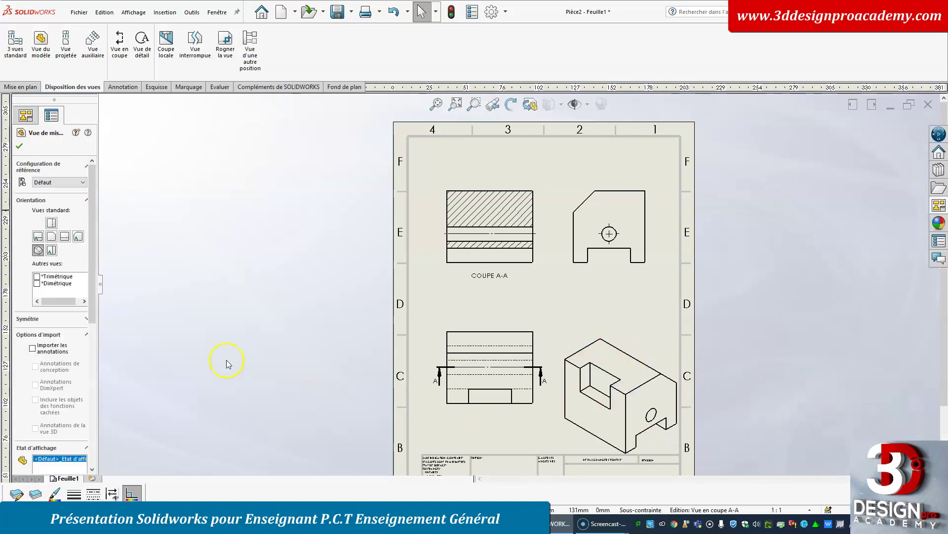
pyautogui.moveTo(93, 314); pyautogui.dragTo(98, 384)
pyautogui.click(76, 373)
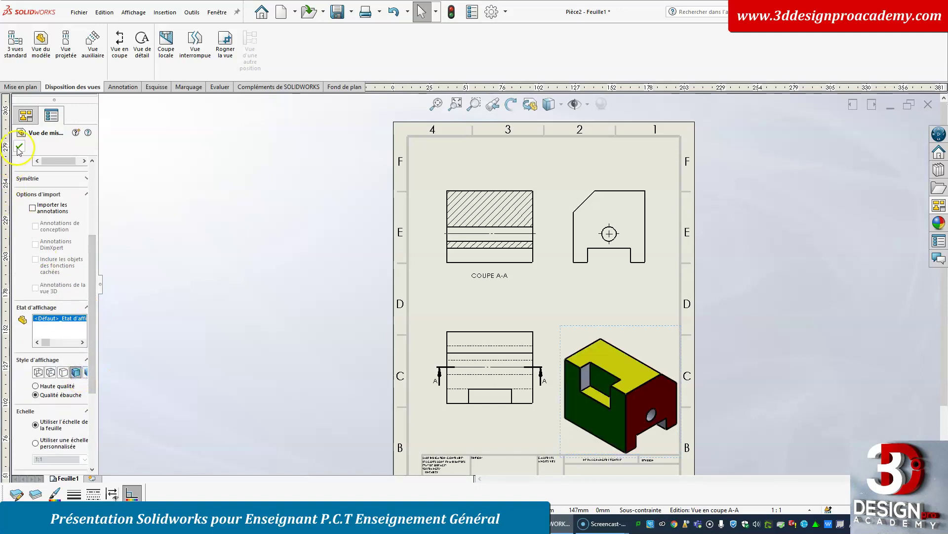
# - Move section A-A and its aligned side view higher on the sheet, and shift the top view up
pyautogui.moveTo(535, 270); pyautogui.dragTo(521, 240)
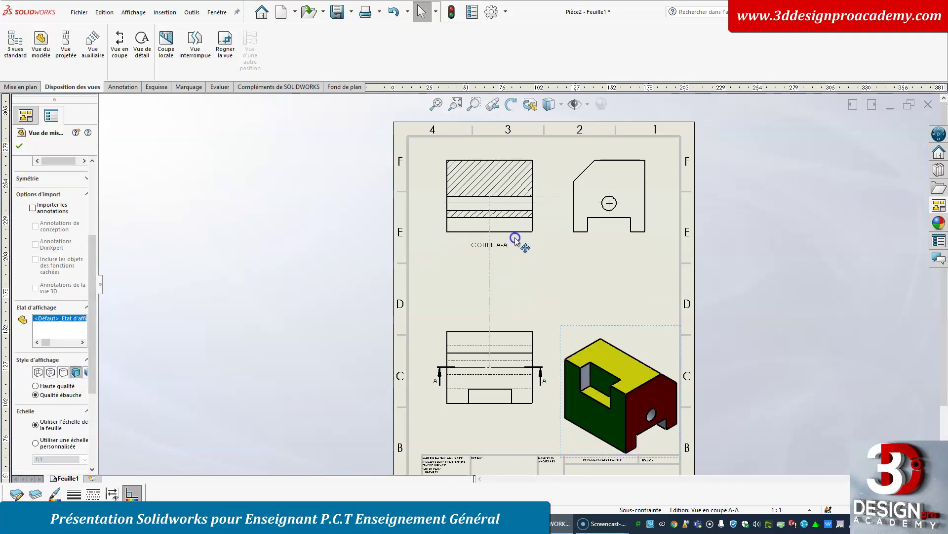
pyautogui.moveTo(515, 331); pyautogui.dragTo(514, 299)
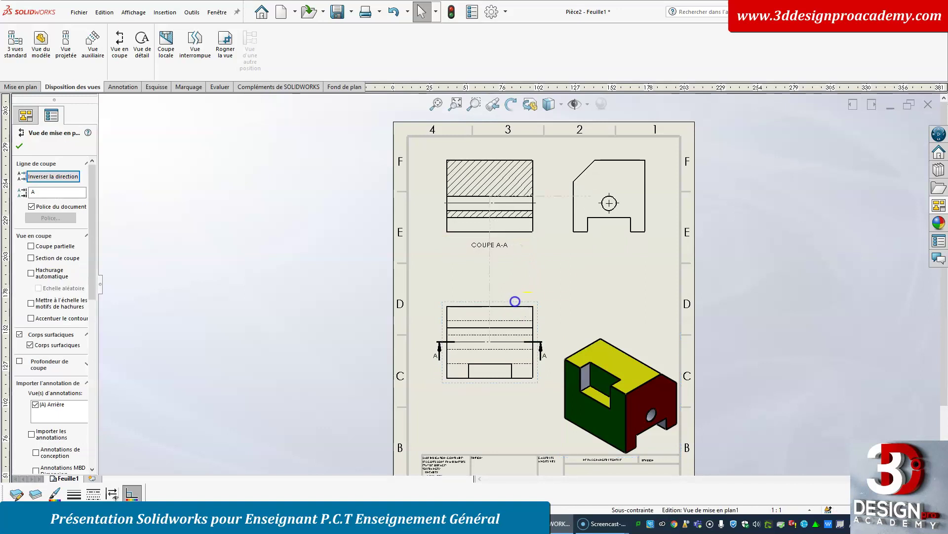
pyautogui.click(563, 280)
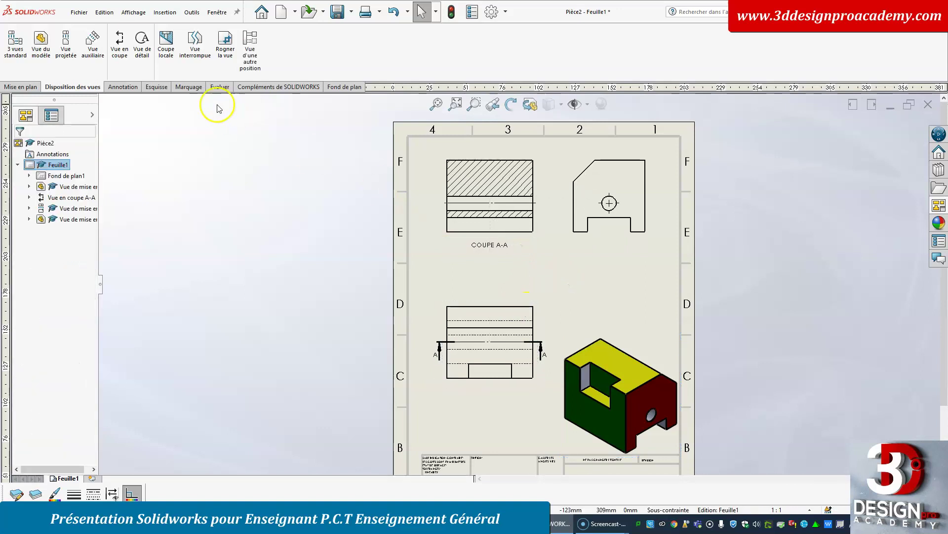
pyautogui.click(453, 233)
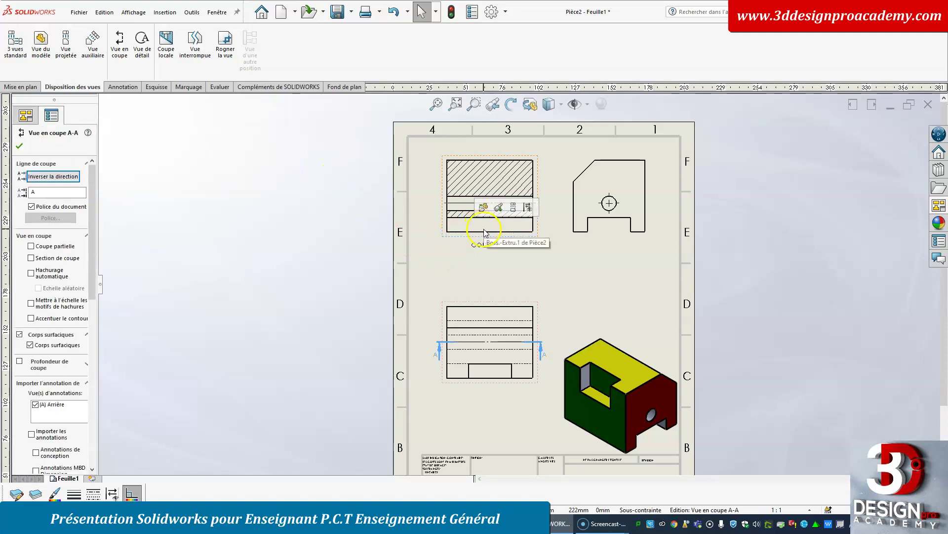
pyautogui.click(423, 257)
pyautogui.click(456, 241)
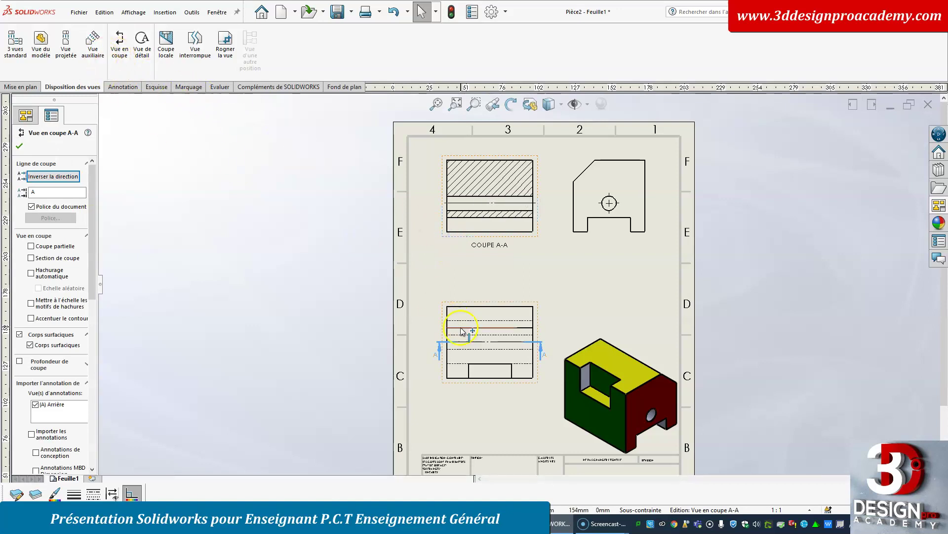
pyautogui.click(535, 289)
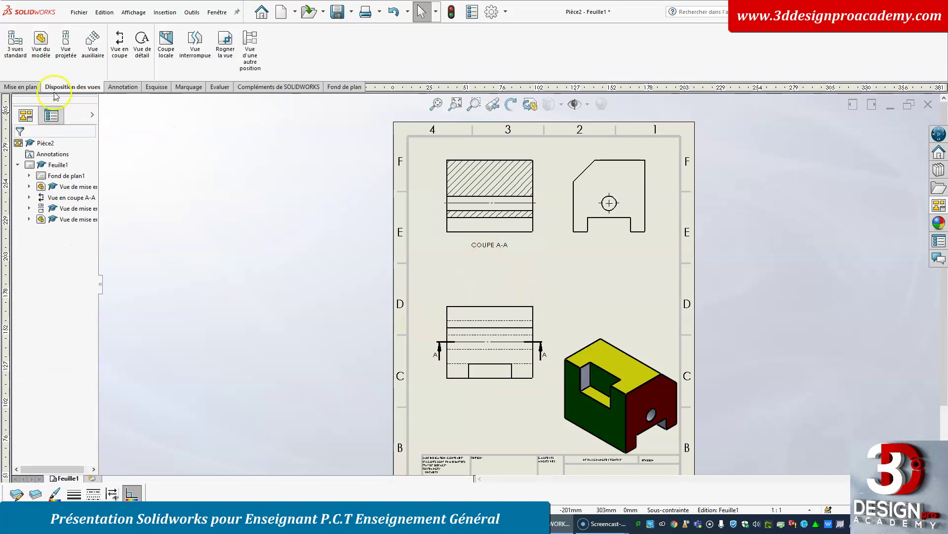
# - Import the model dimensions into the projected side view using Model Items, with the entire model as the source
pyautogui.click(120, 88)
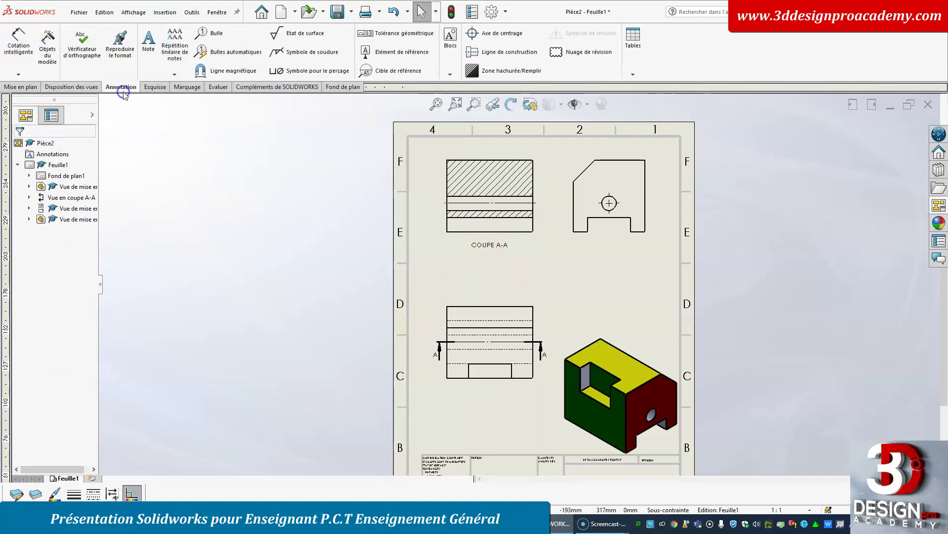
pyautogui.click(18, 74)
pyautogui.click(22, 86)
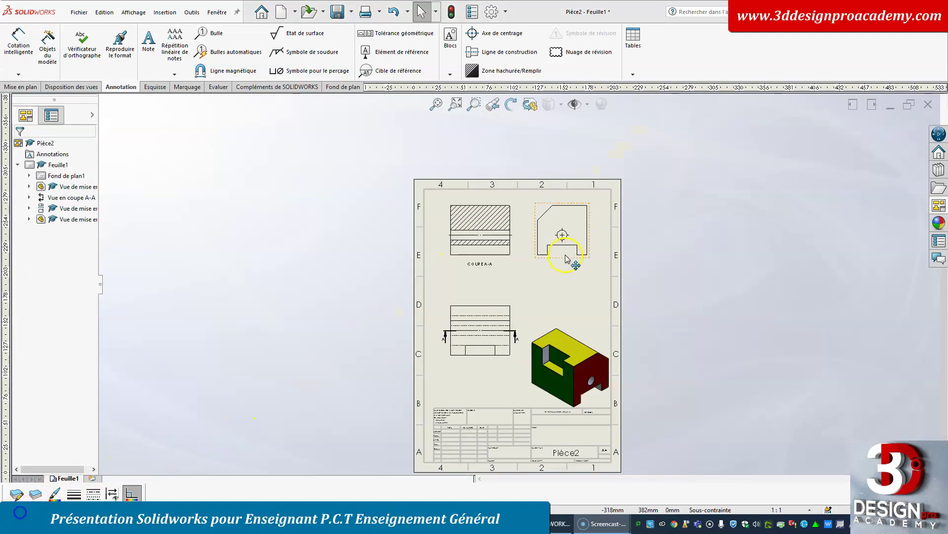
pyautogui.scroll(-7, 568, 257)
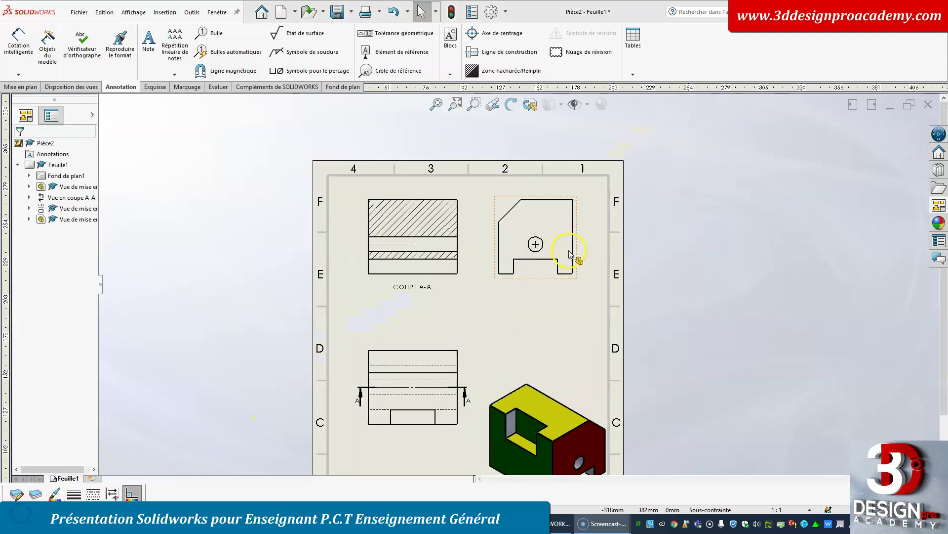
pyautogui.scroll(2, 548, 309)
pyautogui.scroll(-1, 561, 195)
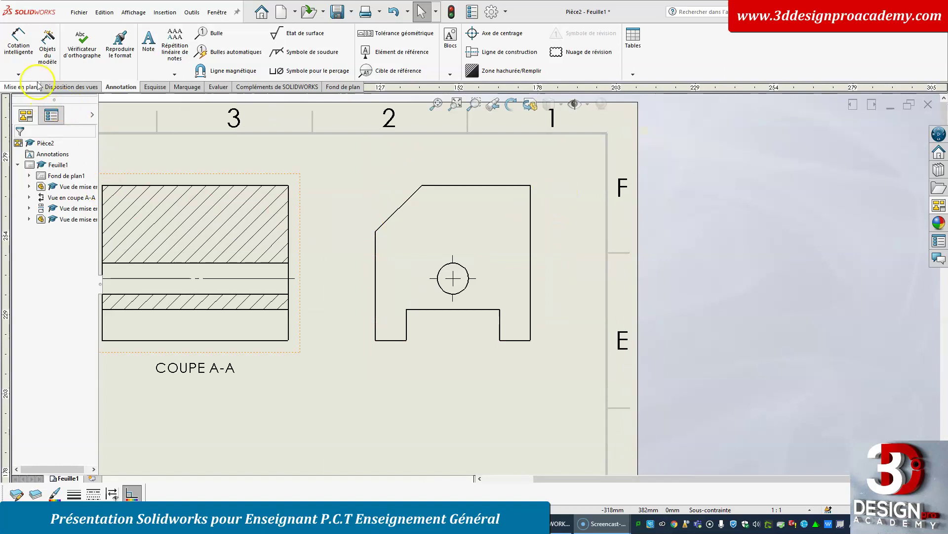
pyautogui.click(48, 54)
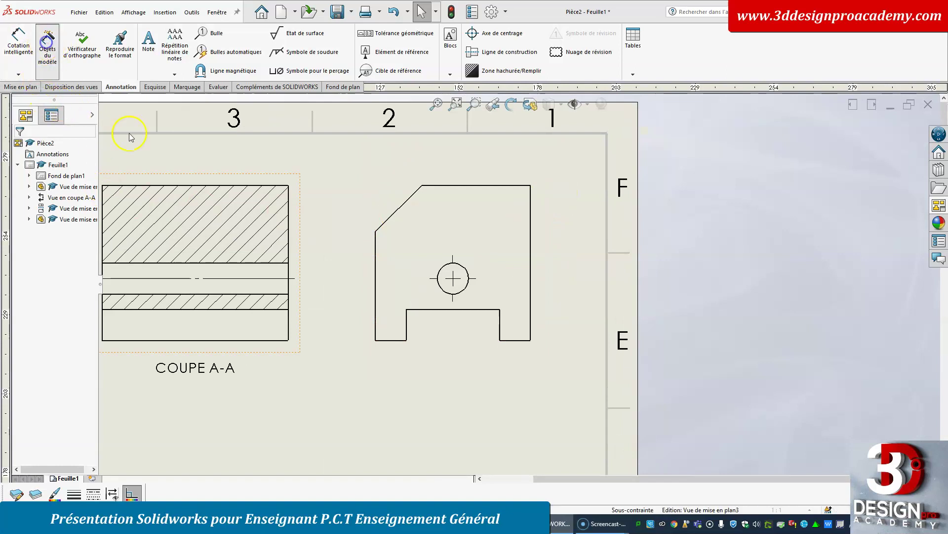
pyautogui.click(496, 353)
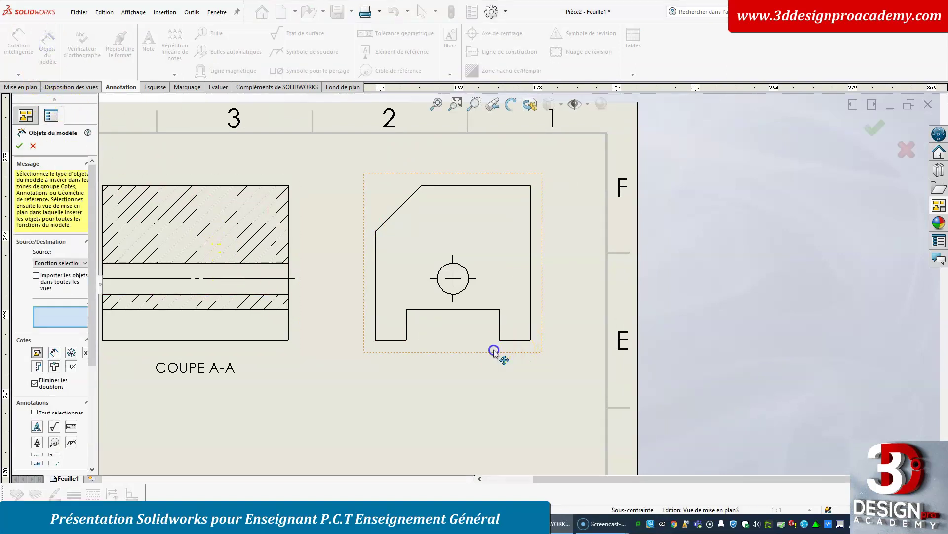
pyautogui.click(19, 147)
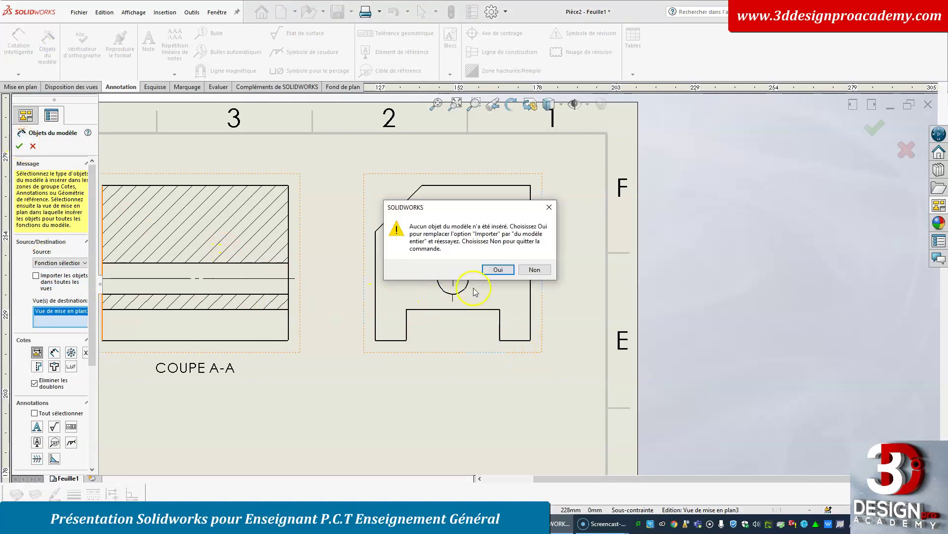
pyautogui.click(494, 271)
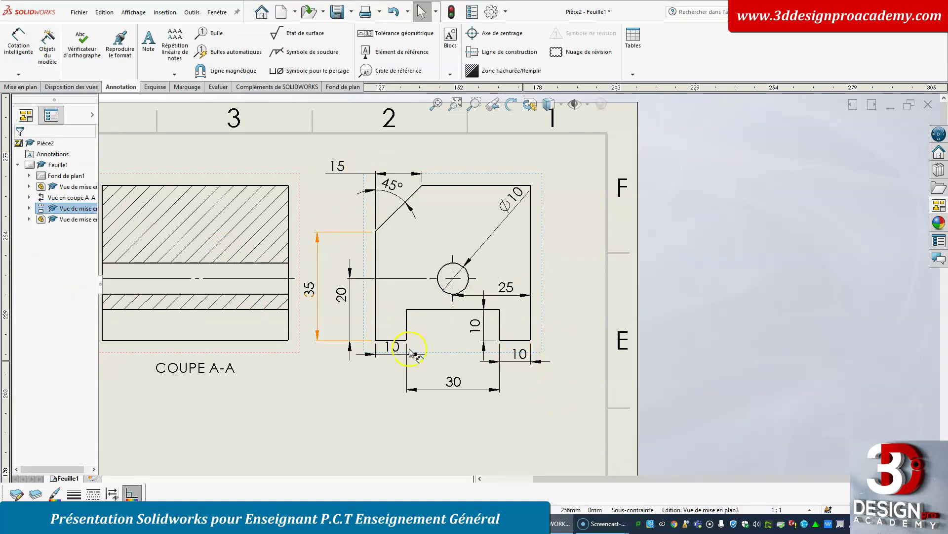
# - Select all the dimensions of the side view and space them evenly with the linear/radial option
pyautogui.moveTo(581, 150); pyautogui.dragTo(301, 423)
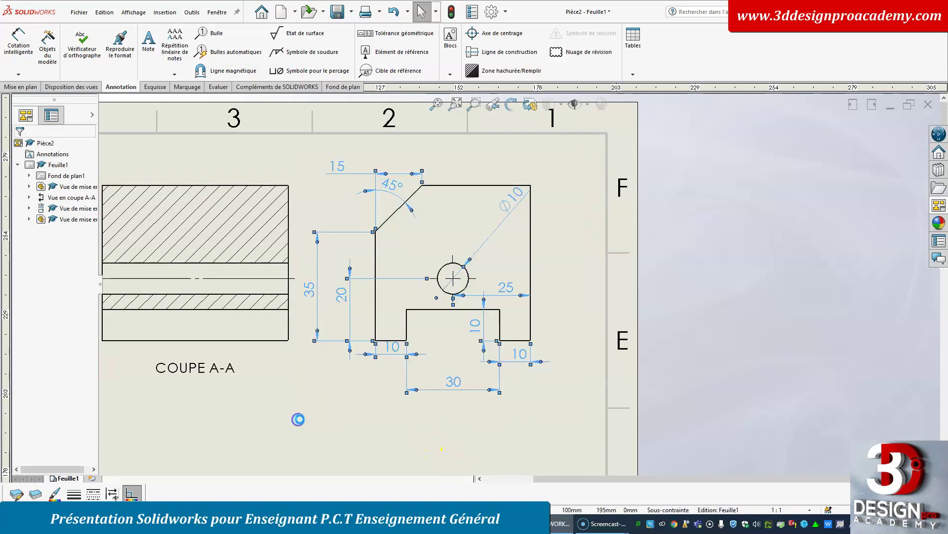
pyautogui.moveTo(324, 395)
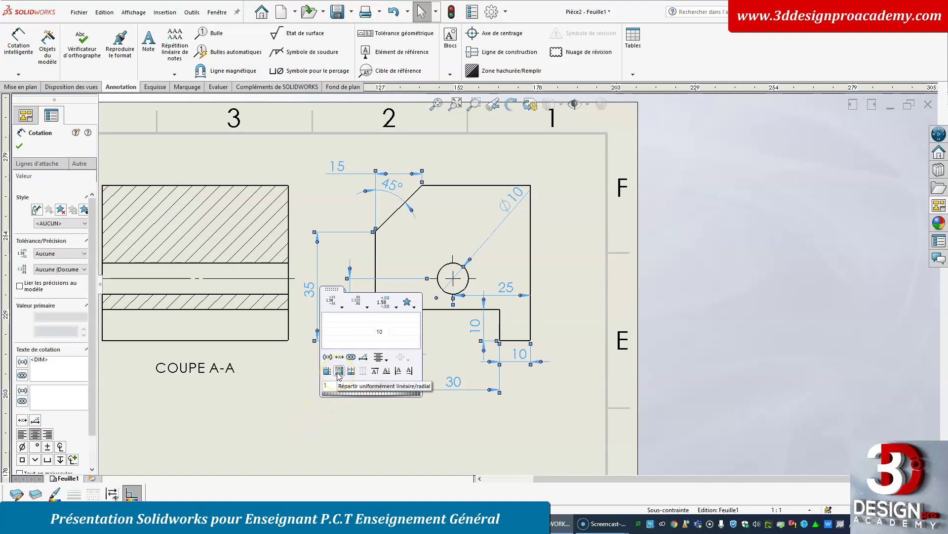
pyautogui.click(339, 374)
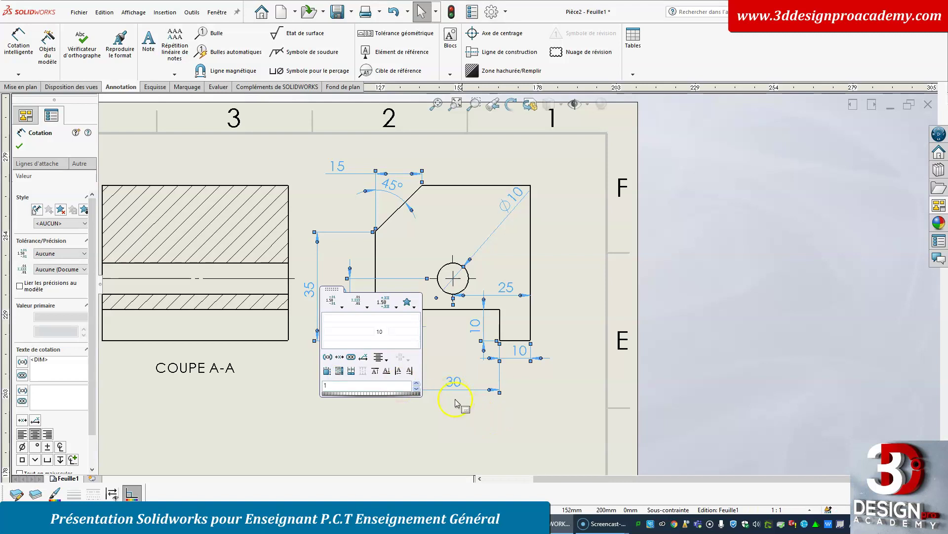
pyautogui.click(339, 371)
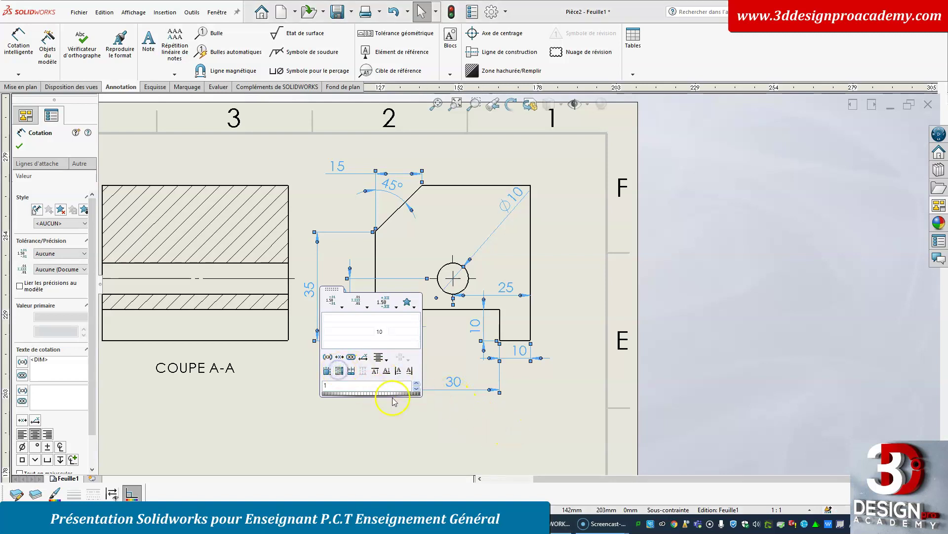
pyautogui.click(453, 427)
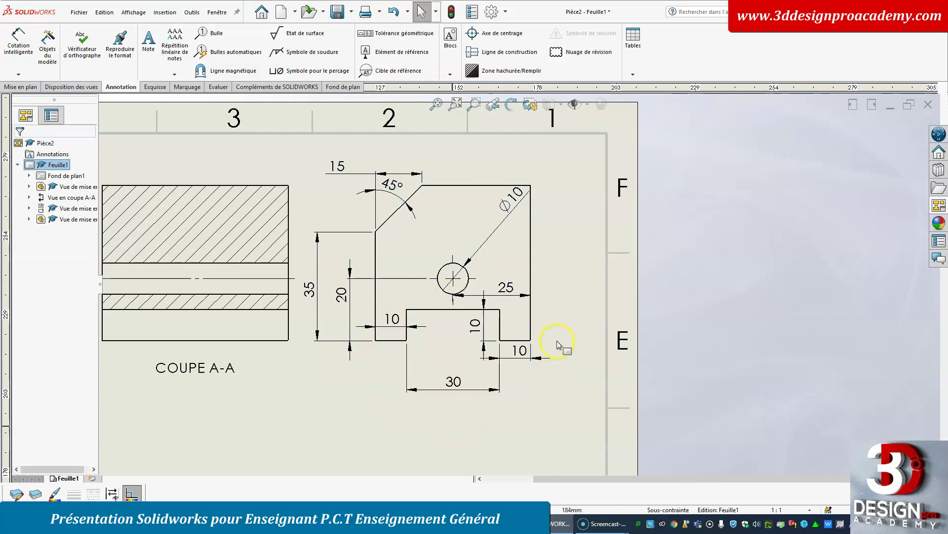
# - Reposition the Ø10 dimension outside the side view's right edge, the 15 dimension above the chamfer, and adjust the 45° dimension
pyautogui.click(509, 193)
pyautogui.click(540, 174)
pyautogui.click(567, 184)
pyautogui.moveTo(509, 199); pyautogui.dragTo(560, 228)
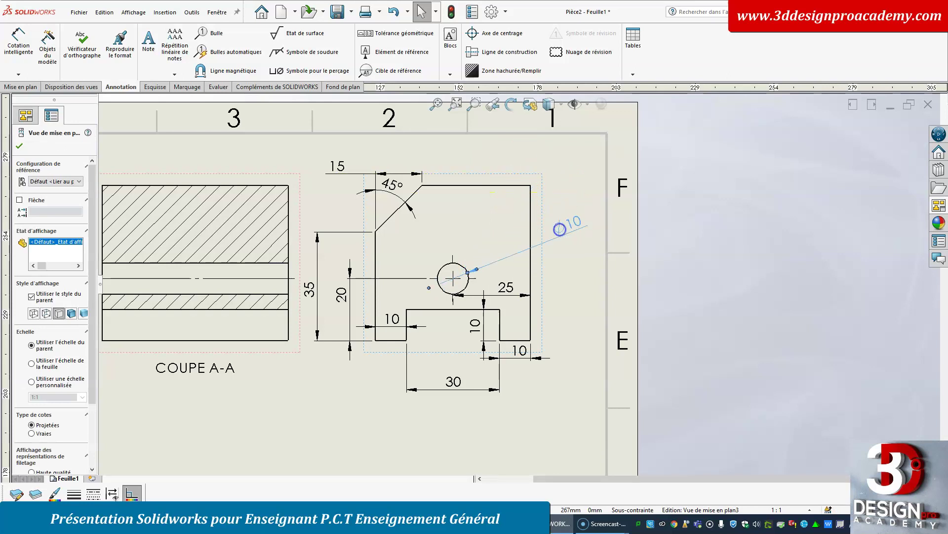
pyautogui.moveTo(339, 169); pyautogui.dragTo(452, 161)
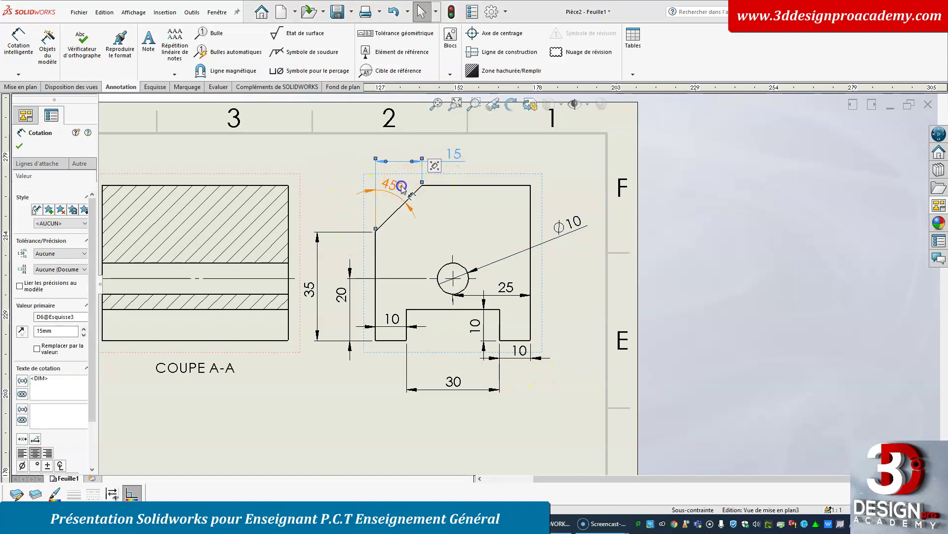
pyautogui.click(405, 192)
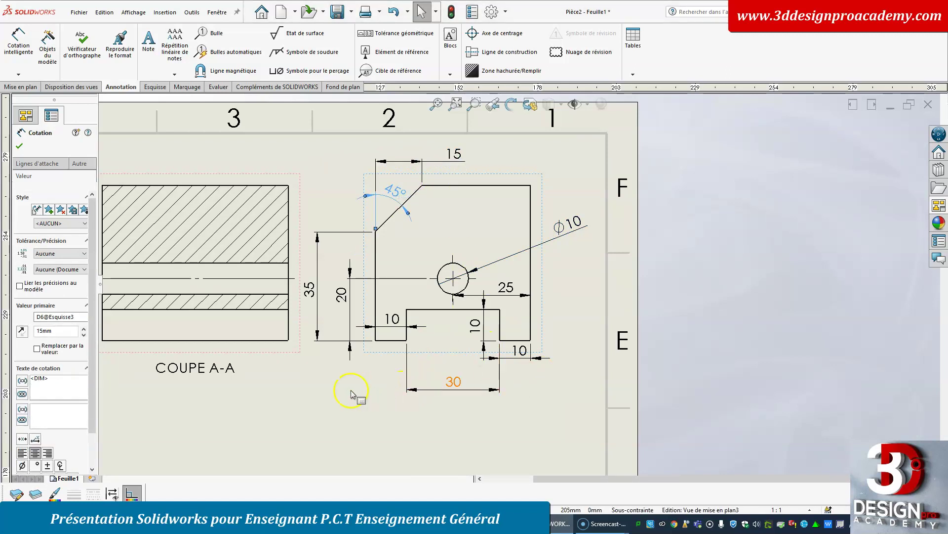
pyautogui.scroll(3, 346, 390)
pyautogui.moveTo(463, 336); pyautogui.dragTo(486, 269, button='middle')
pyautogui.scroll(-3, 390, 459)
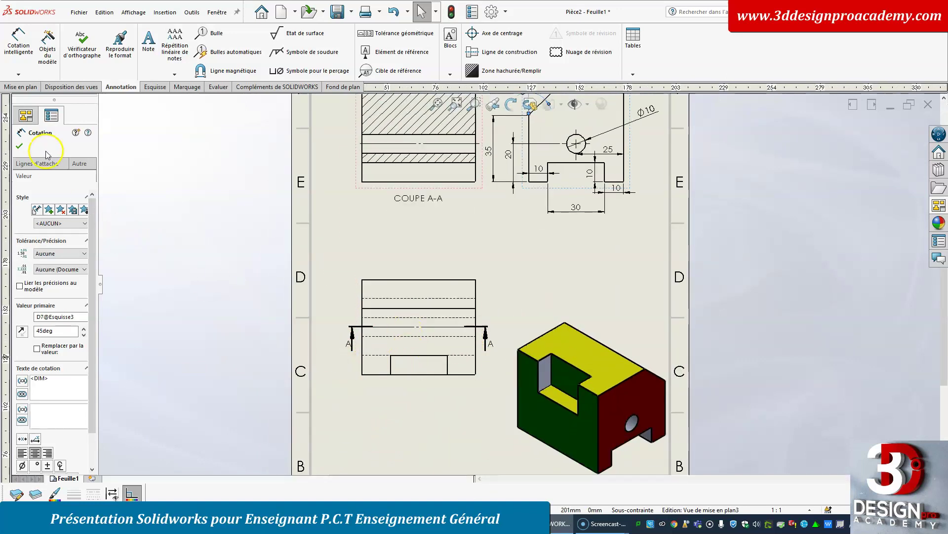
# - Import the model dimensions into the top view using Model Items, with the entire model as the source
pyautogui.click(20, 145)
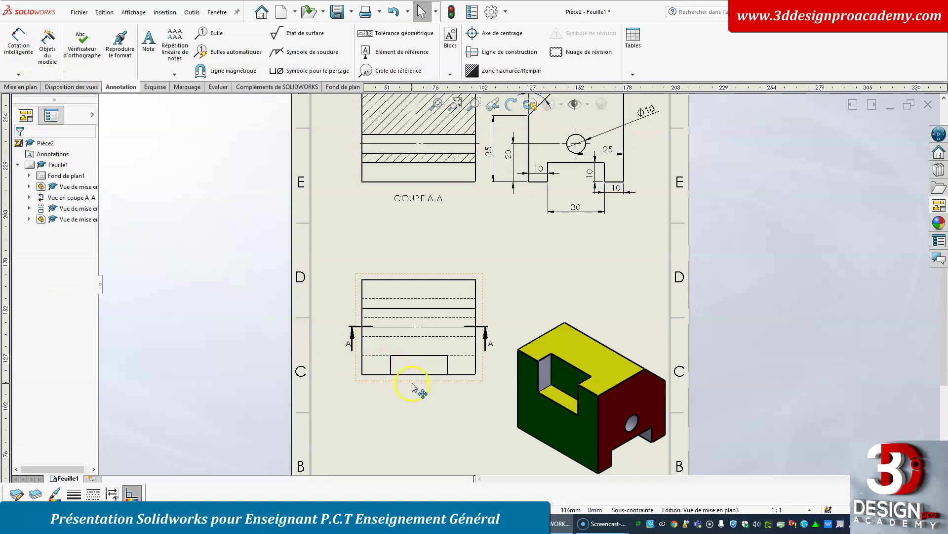
pyautogui.click(48, 50)
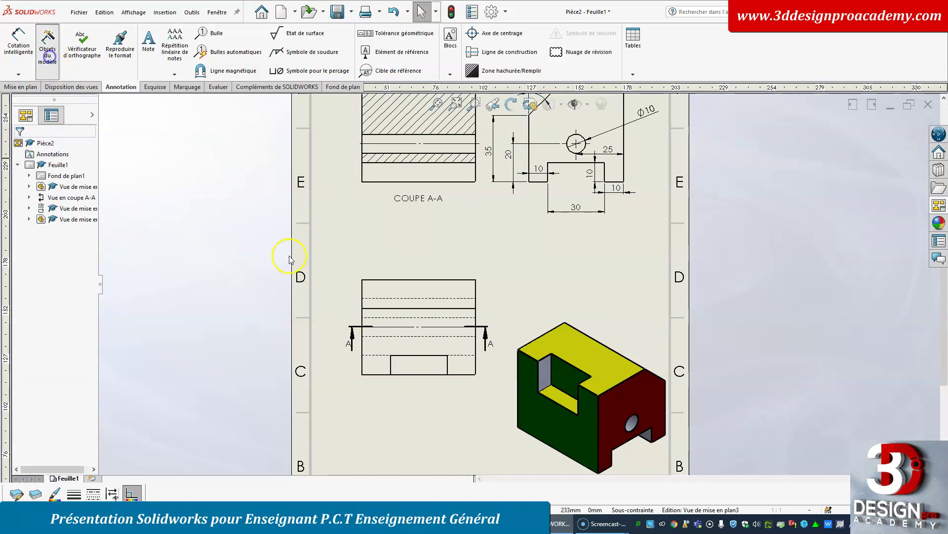
pyautogui.click(424, 382)
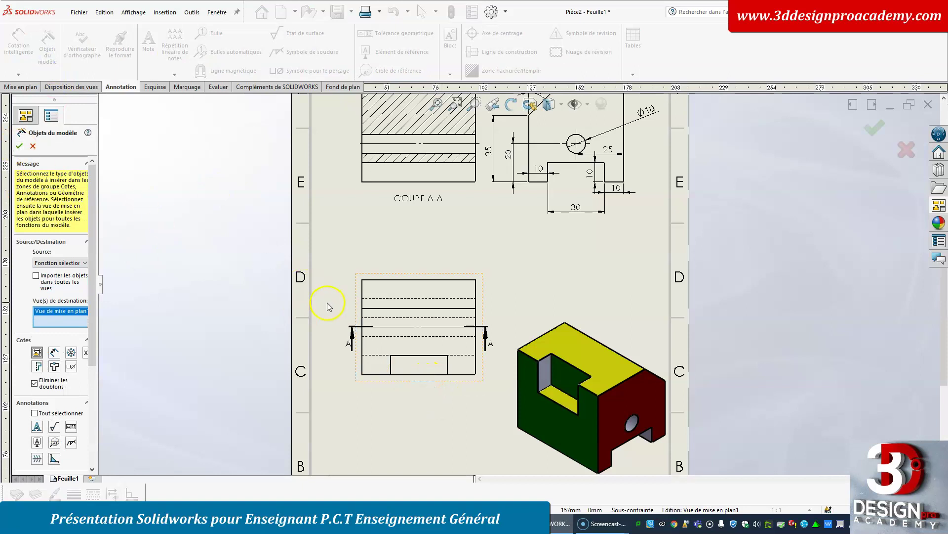
pyautogui.click(20, 146)
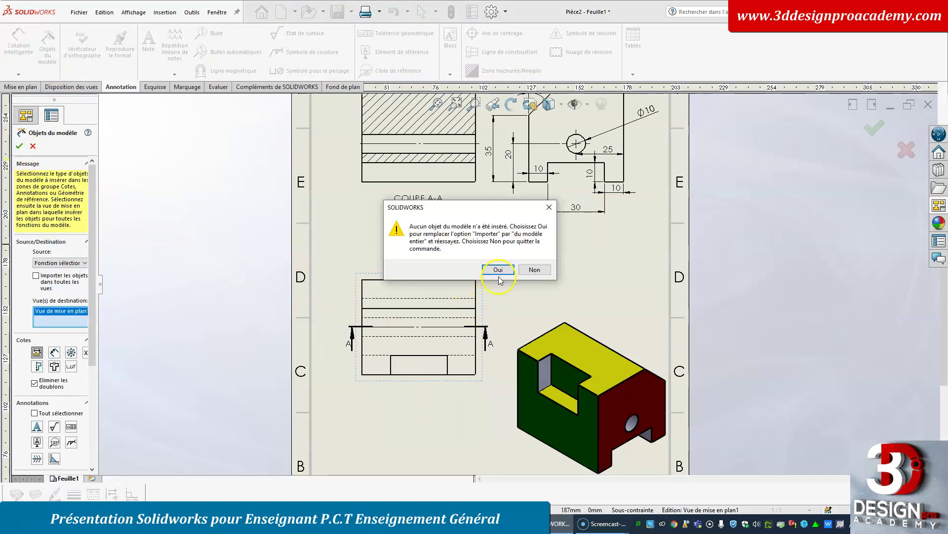
pyautogui.click(499, 272)
# - Select all the dimensions of the top view and rearrange them automatically around it
pyautogui.scroll(-3, 440, 381)
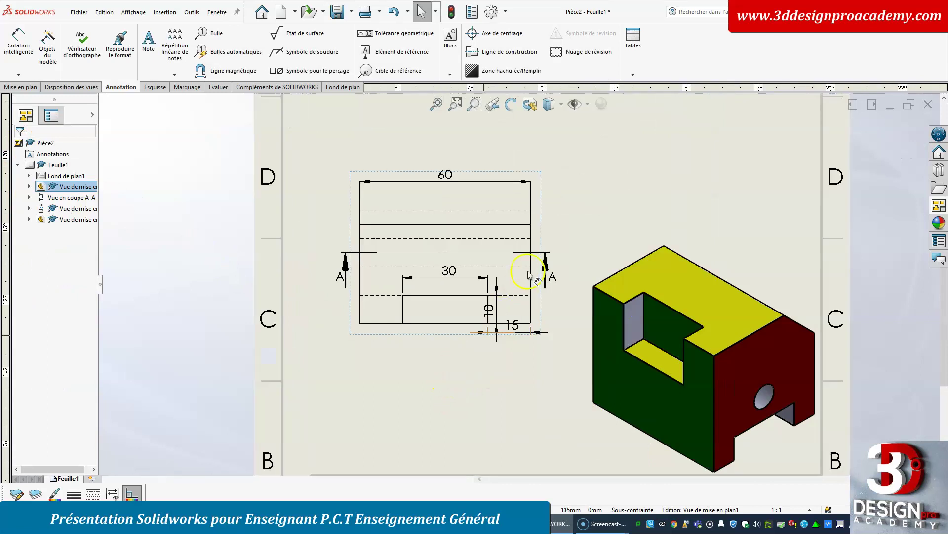
pyautogui.moveTo(582, 144); pyautogui.dragTo(325, 364)
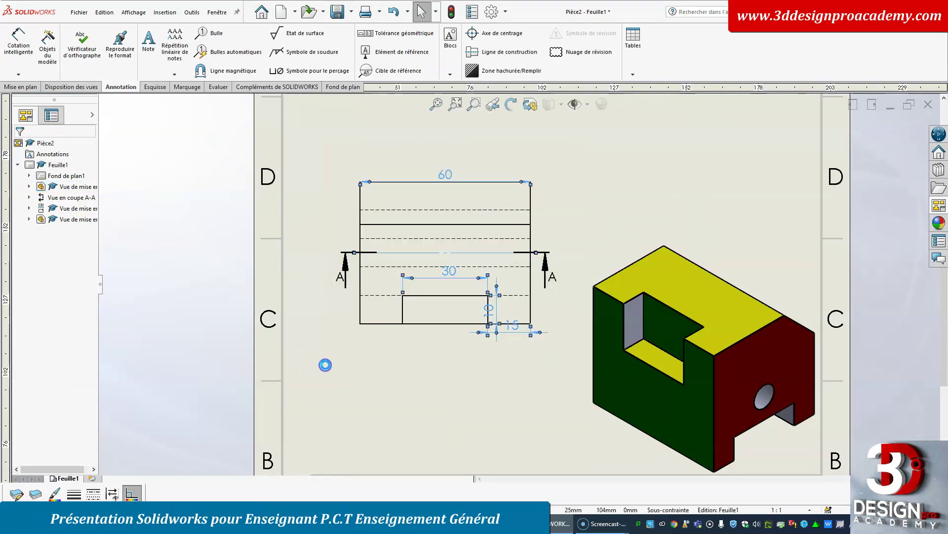
pyautogui.moveTo(351, 334)
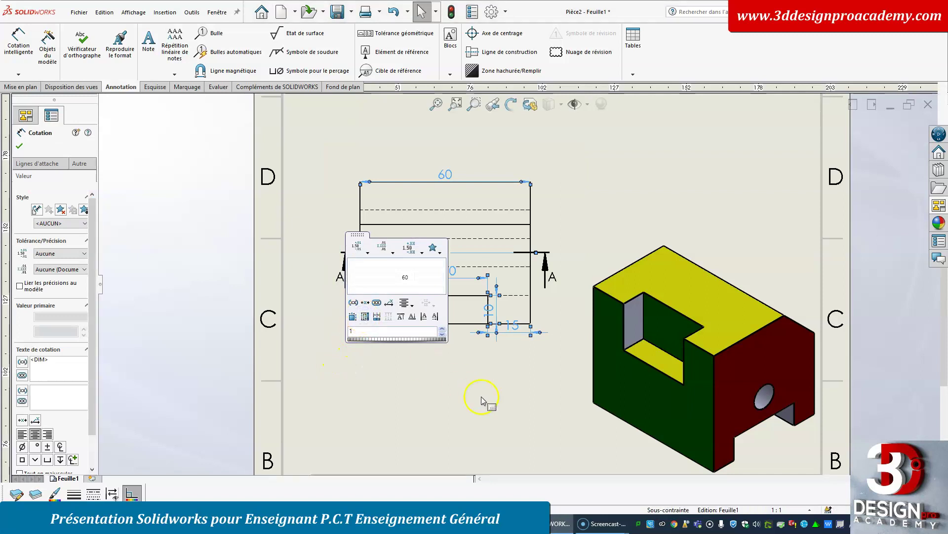
pyautogui.click(352, 318)
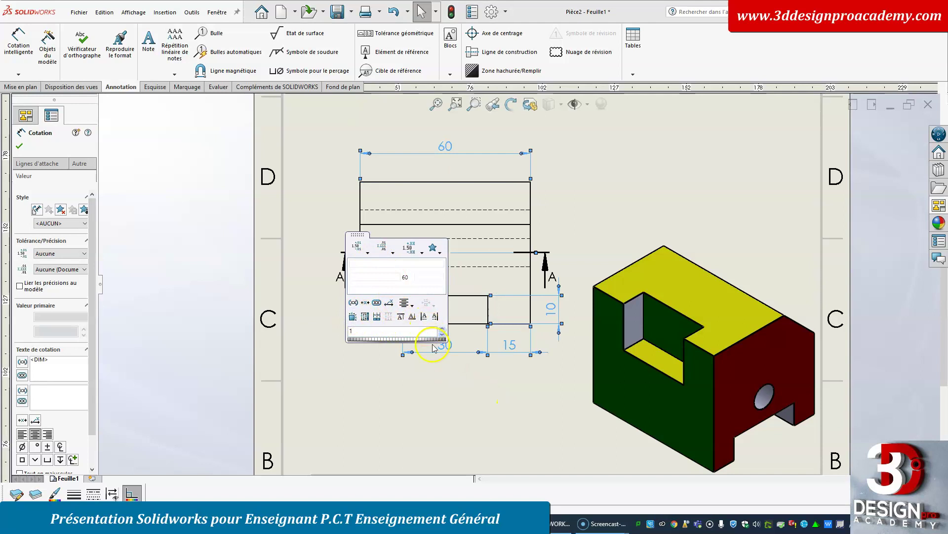
pyautogui.click(458, 391)
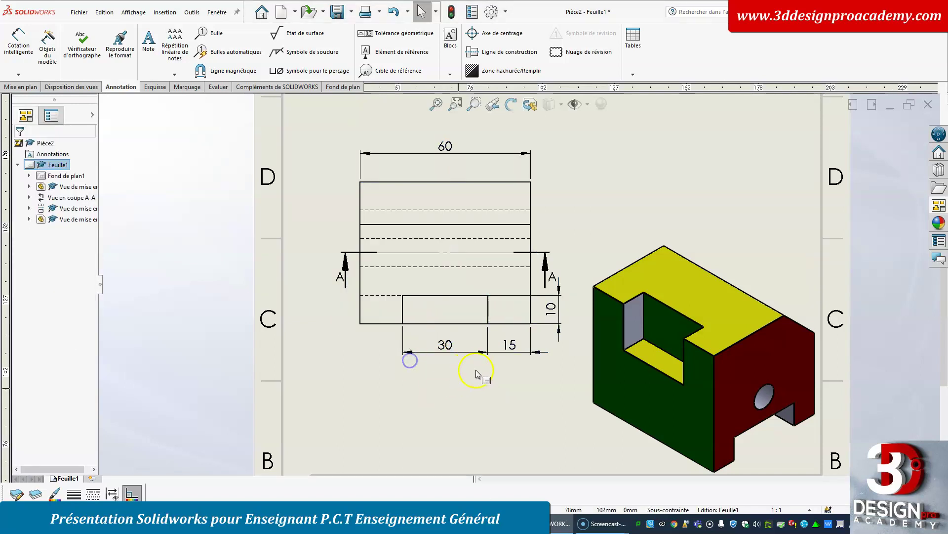
# - Select all the dimensions of the side view beside section A-A and rearrange them automatically
pyautogui.scroll(2, 485, 389)
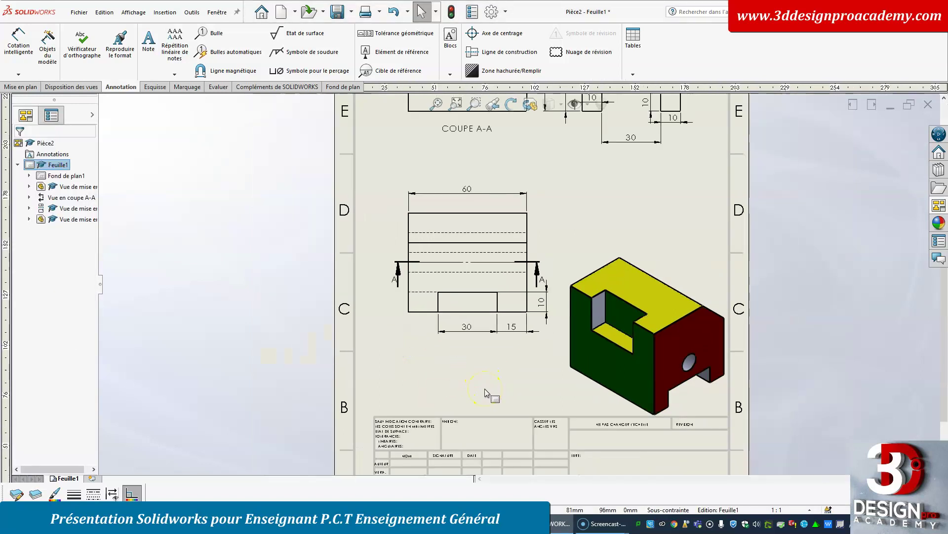
pyautogui.scroll(3, 485, 392)
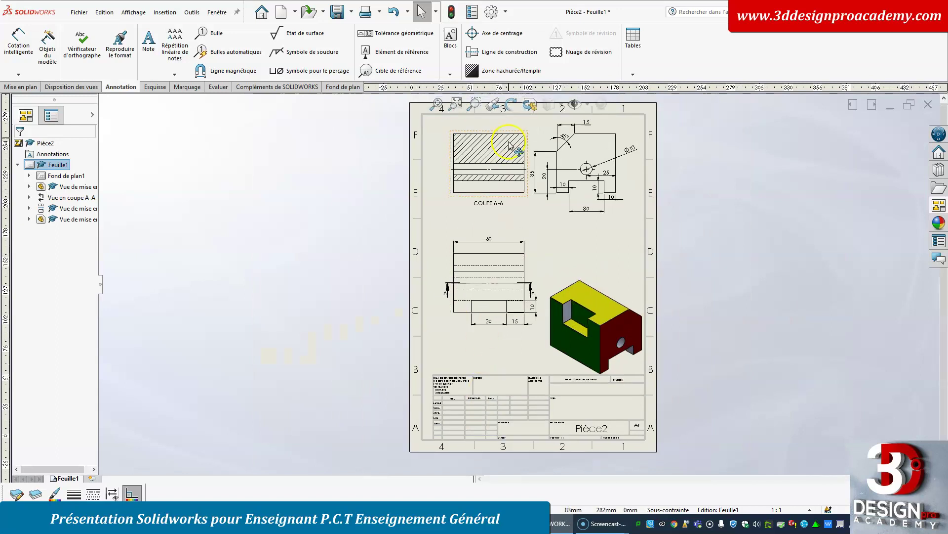
pyautogui.scroll(-1, 510, 144)
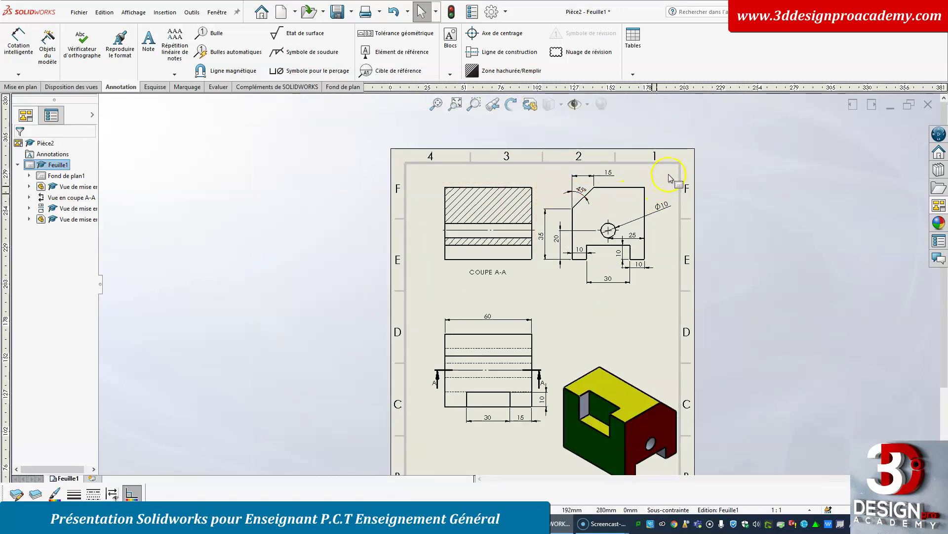
pyautogui.moveTo(670, 176); pyautogui.dragTo(542, 288)
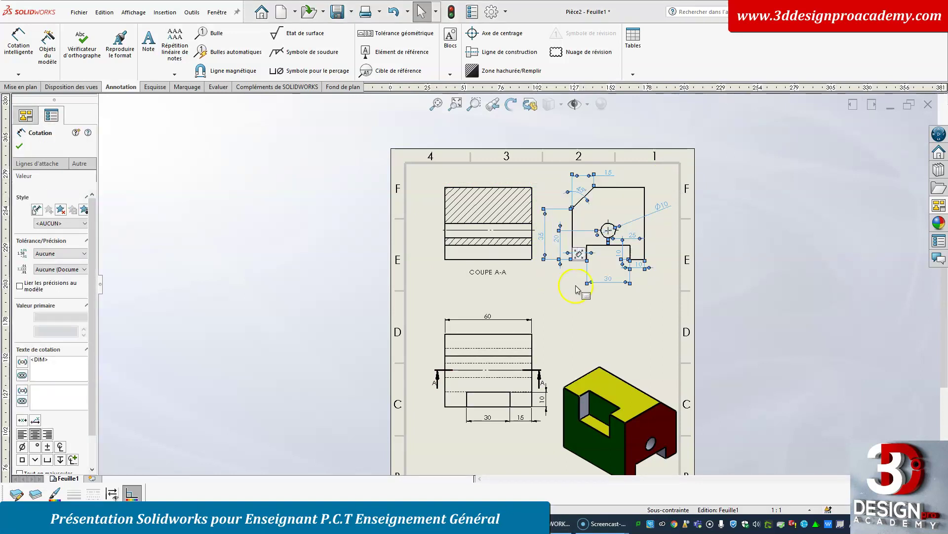
pyautogui.moveTo(579, 254)
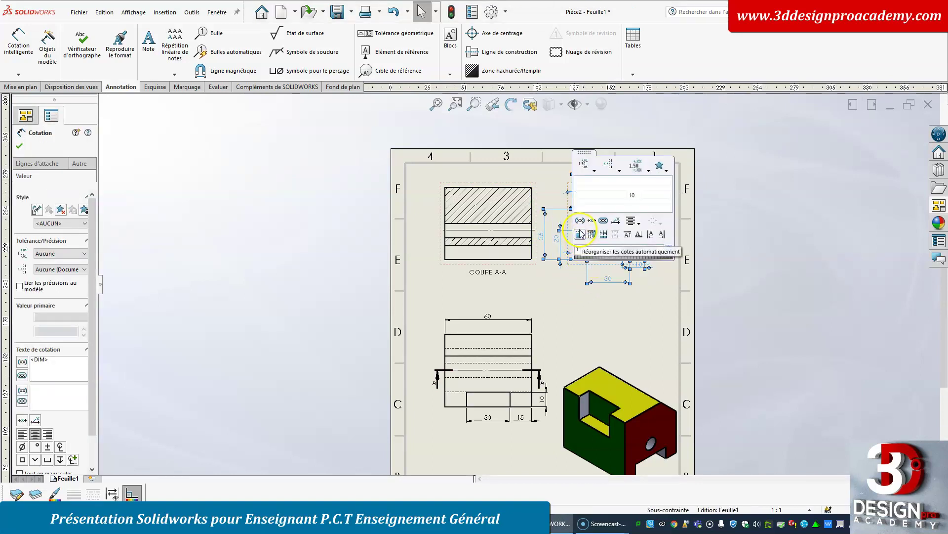
pyautogui.click(581, 237)
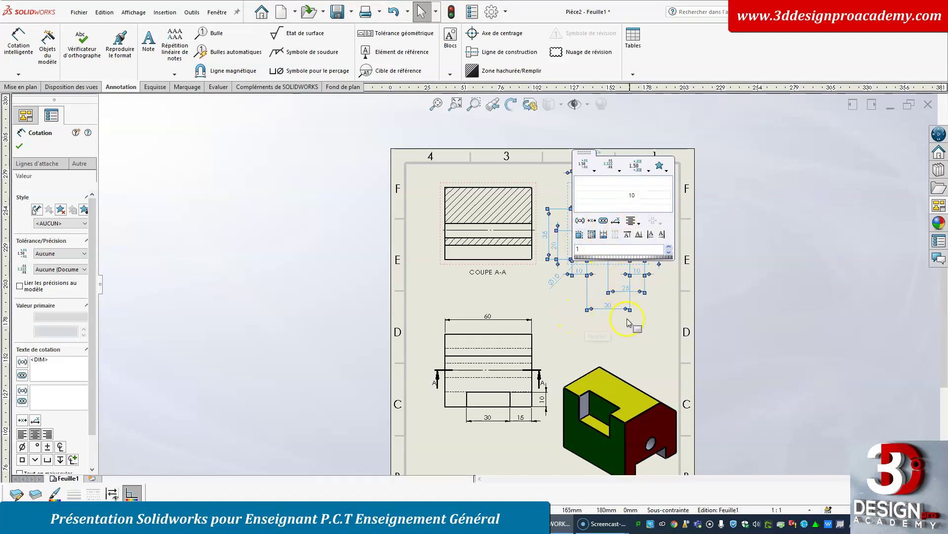
pyautogui.click(637, 348)
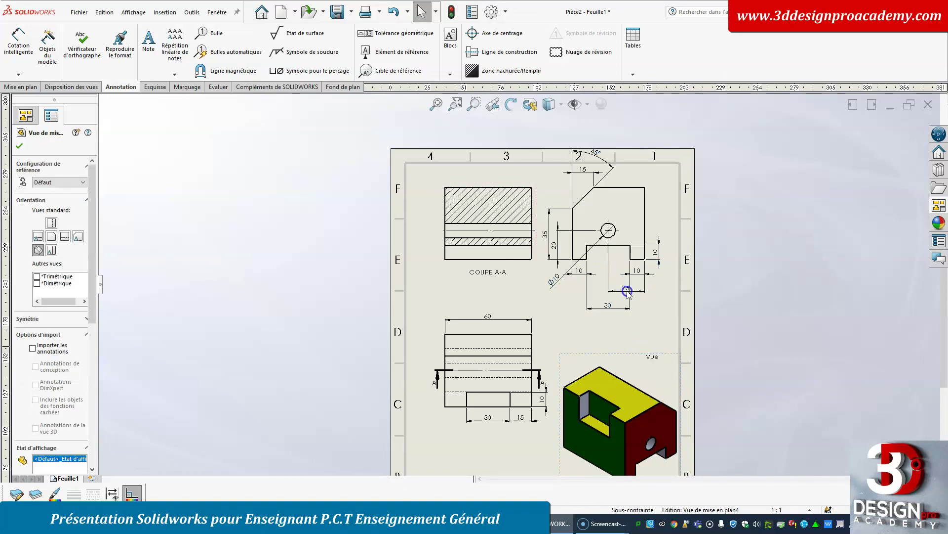
pyautogui.press('Escape')
# - Reposition the Ø10 hole dimension outside the side view's right edge
pyautogui.scroll(-1, 611, 281)
pyautogui.moveTo(543, 282); pyautogui.dragTo(585, 257)
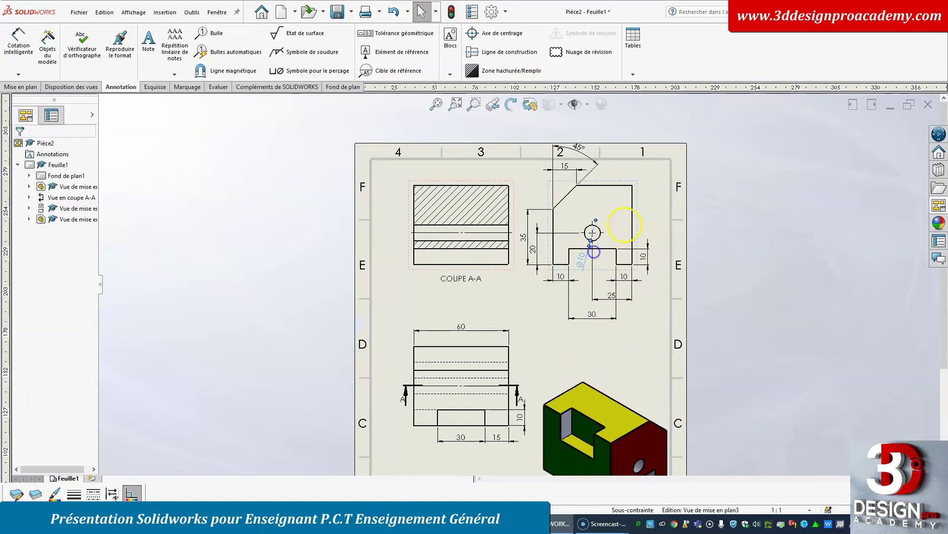
pyautogui.click(653, 197)
pyautogui.scroll(-2, 629, 218)
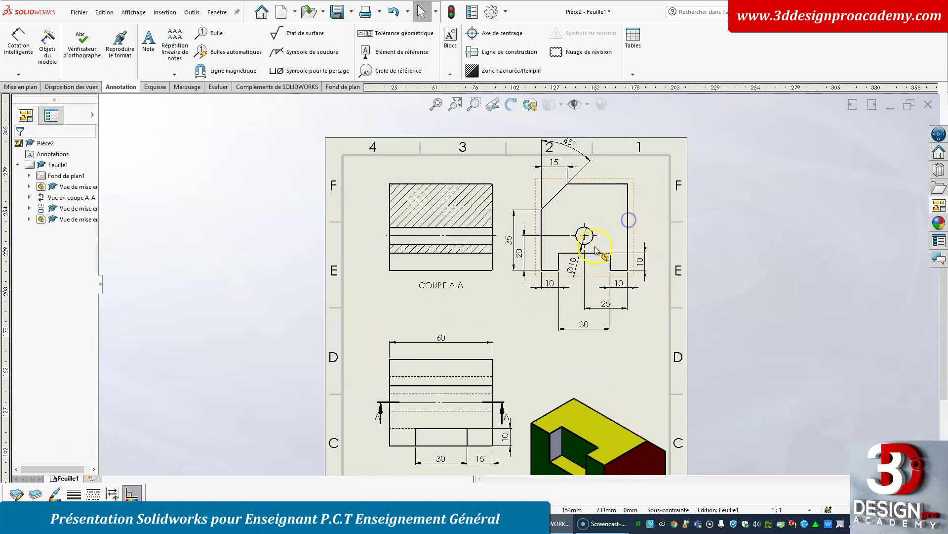
pyautogui.moveTo(558, 276); pyautogui.dragTo(637, 217)
pyautogui.click(549, 289)
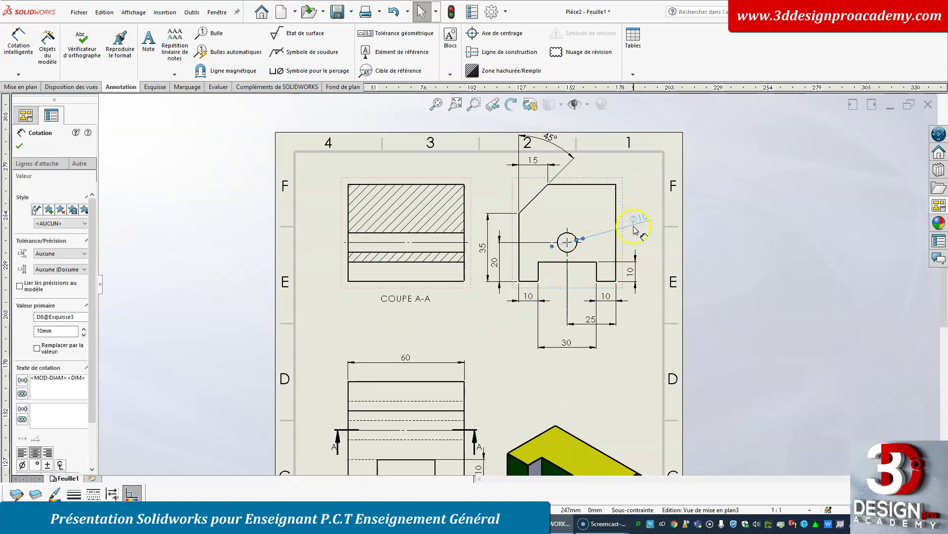
pyautogui.click(625, 375)
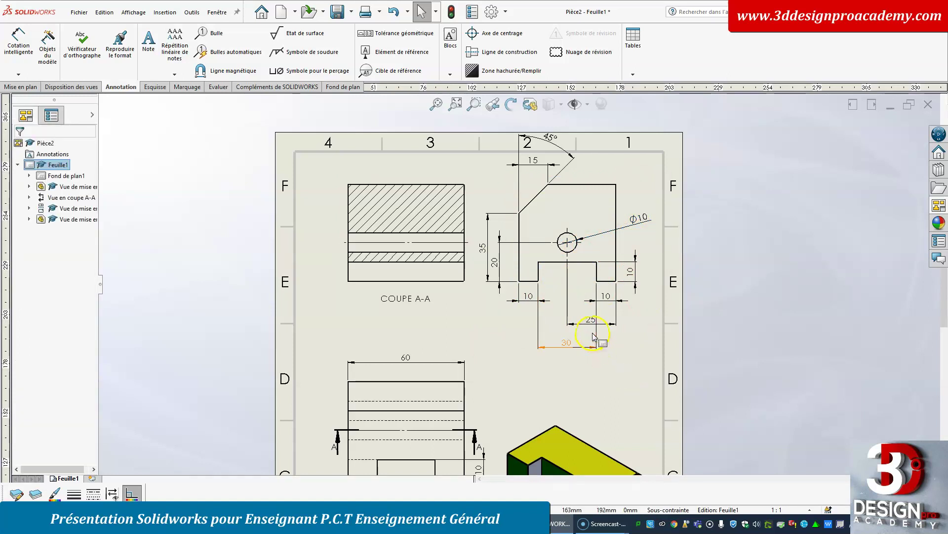
# - Move the side view's 25 dimension above the part, and bring the 30 slot dimension closer beneath it
pyautogui.scroll(-1, 583, 328)
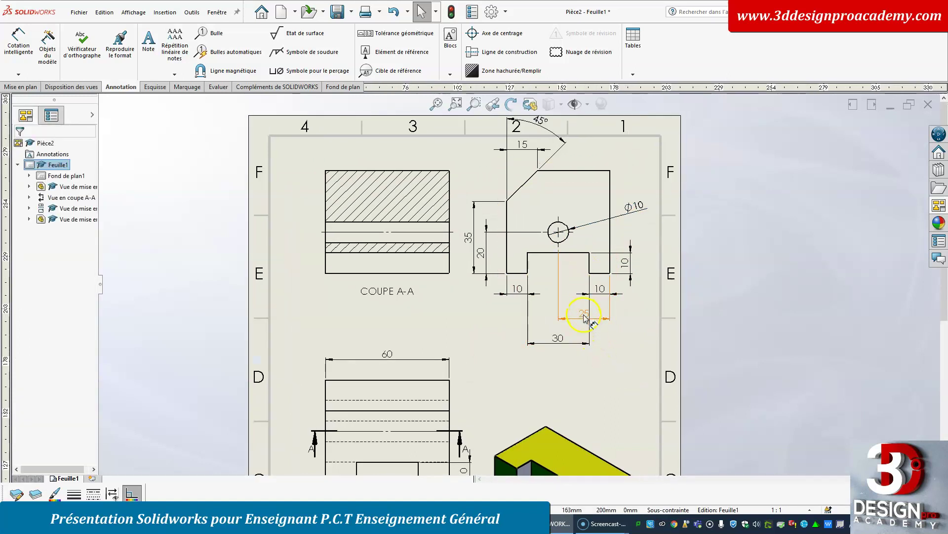
pyautogui.moveTo(584, 319); pyautogui.dragTo(579, 154)
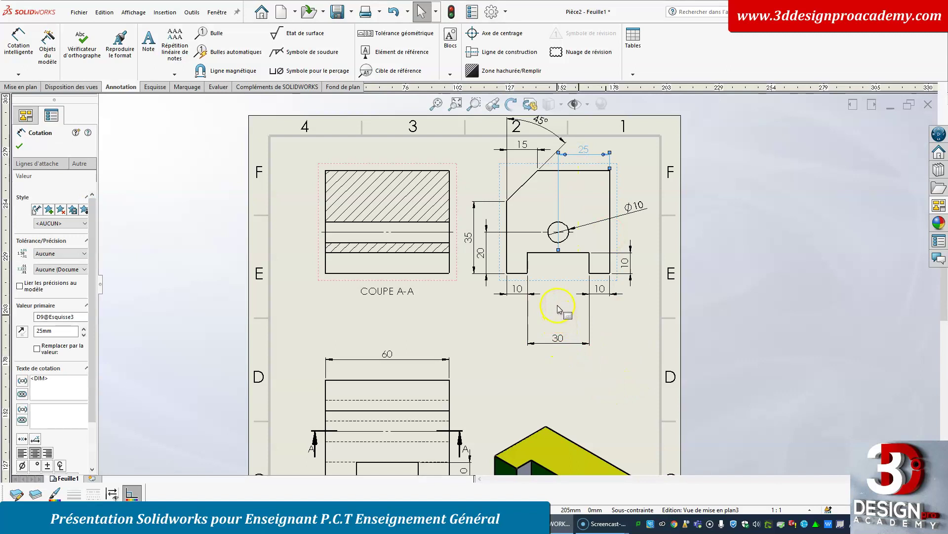
pyautogui.moveTo(555, 334); pyautogui.dragTo(555, 303)
pyautogui.click(586, 348)
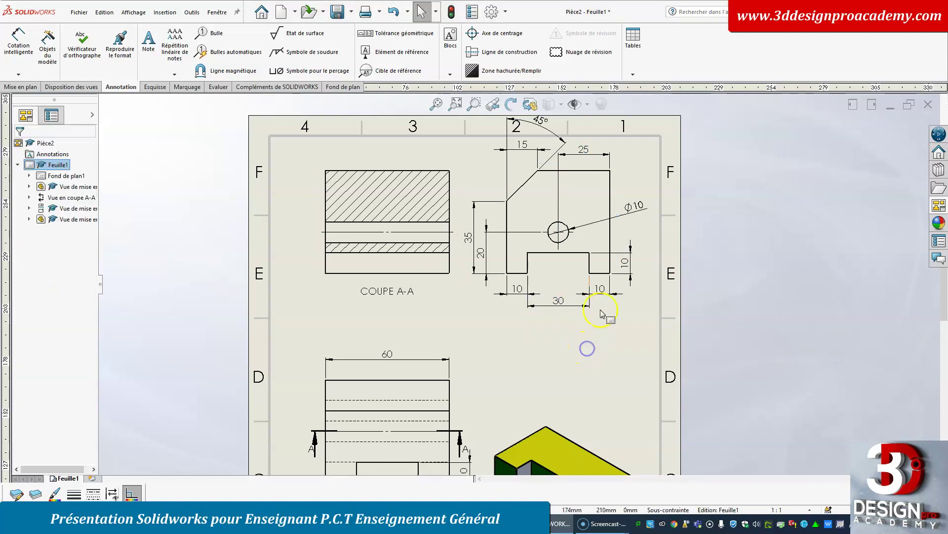
# - Place the 45° dimension close to the side view's chamfer and the 15 dimension above it
pyautogui.scroll(-2, 597, 160)
pyautogui.moveTo(506, 141); pyautogui.dragTo(483, 186)
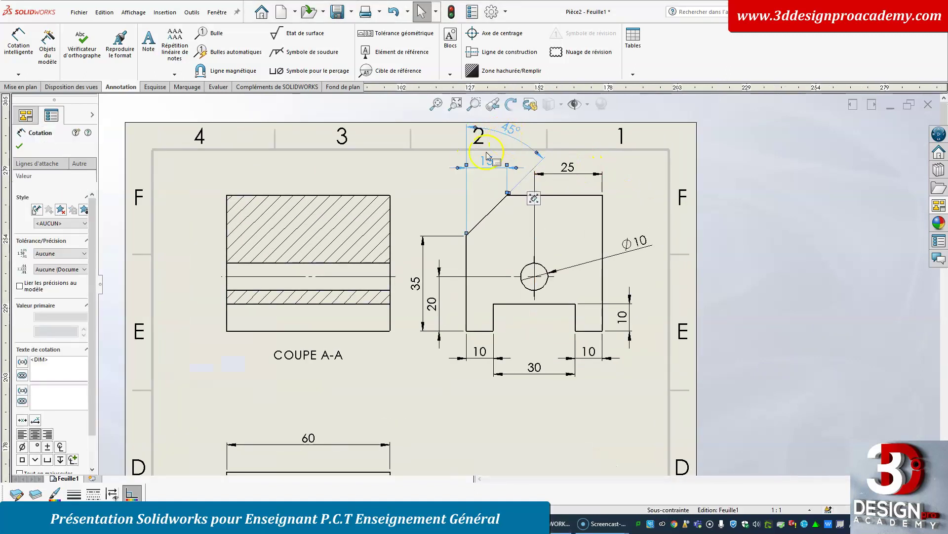
pyautogui.moveTo(506, 137); pyautogui.dragTo(483, 197)
pyautogui.click(435, 182)
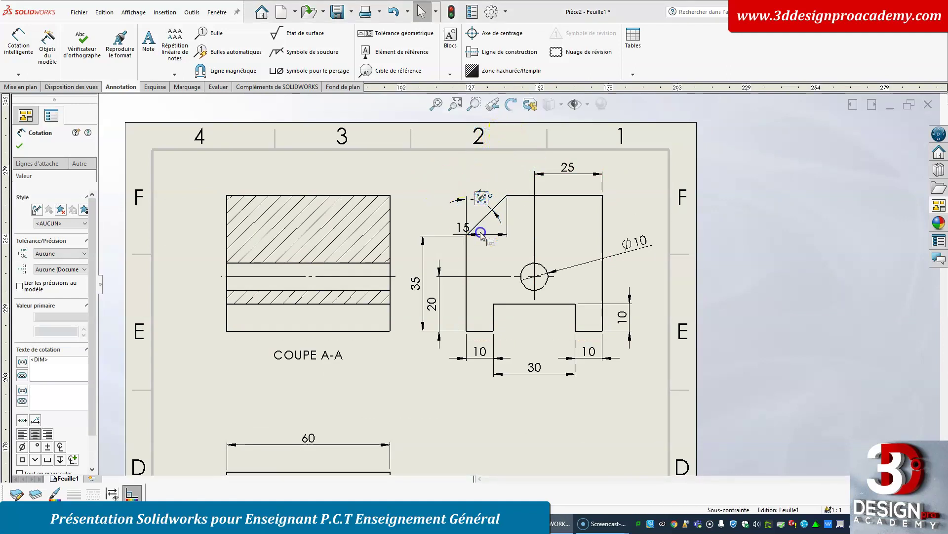
pyautogui.moveTo(483, 229); pyautogui.dragTo(484, 230)
pyautogui.scroll(-3, 444, 196)
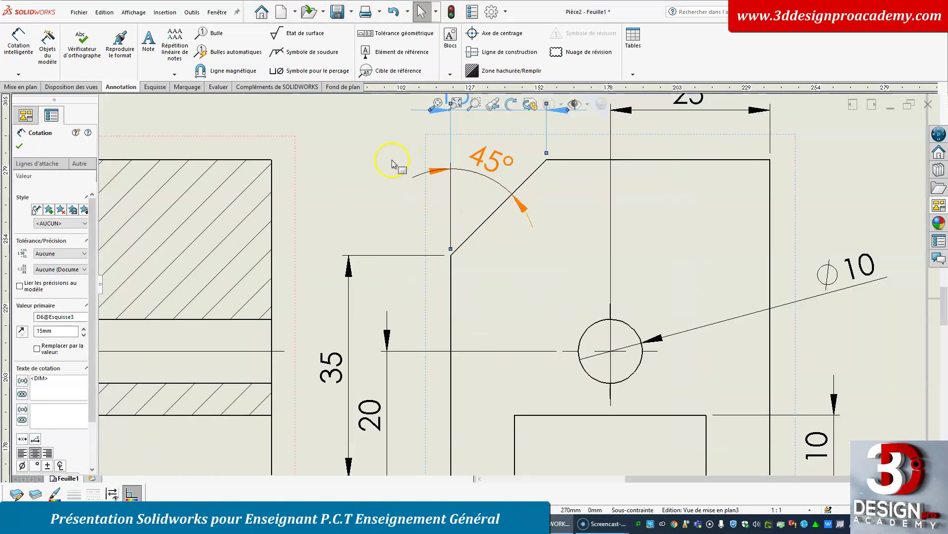
pyautogui.click(415, 160)
pyautogui.scroll(2, 447, 230)
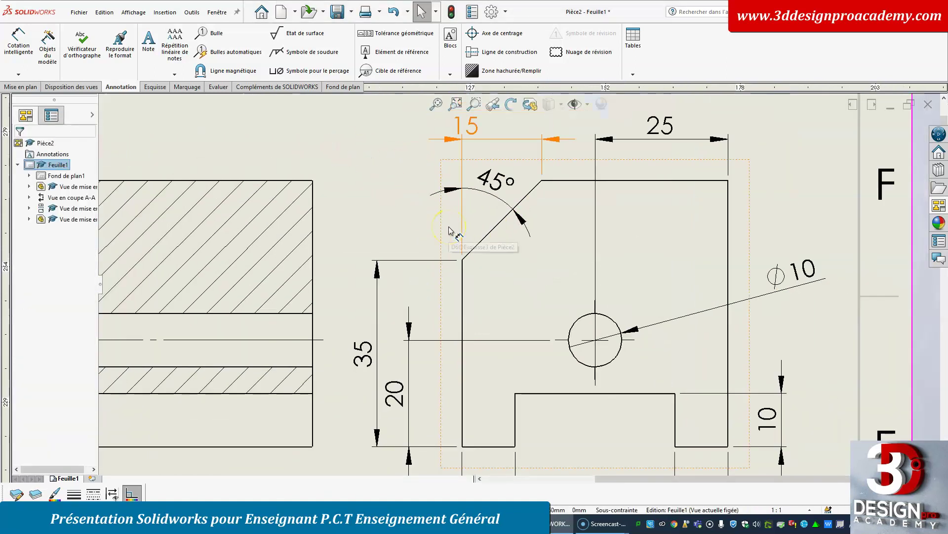
# - Try to import further model dimensions into all the views with Model Items, using the selected feature as the source
pyautogui.scroll(6, 449, 231)
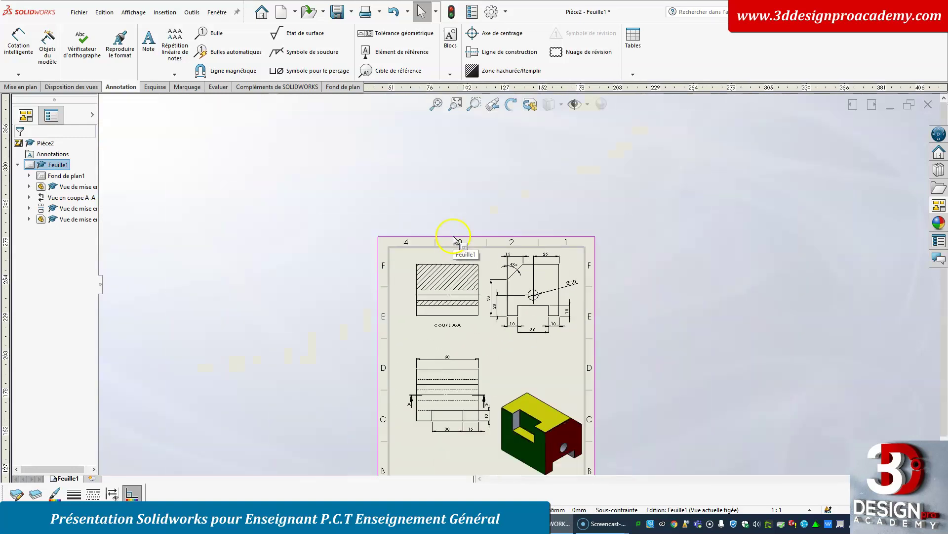
pyautogui.scroll(-3, 468, 319)
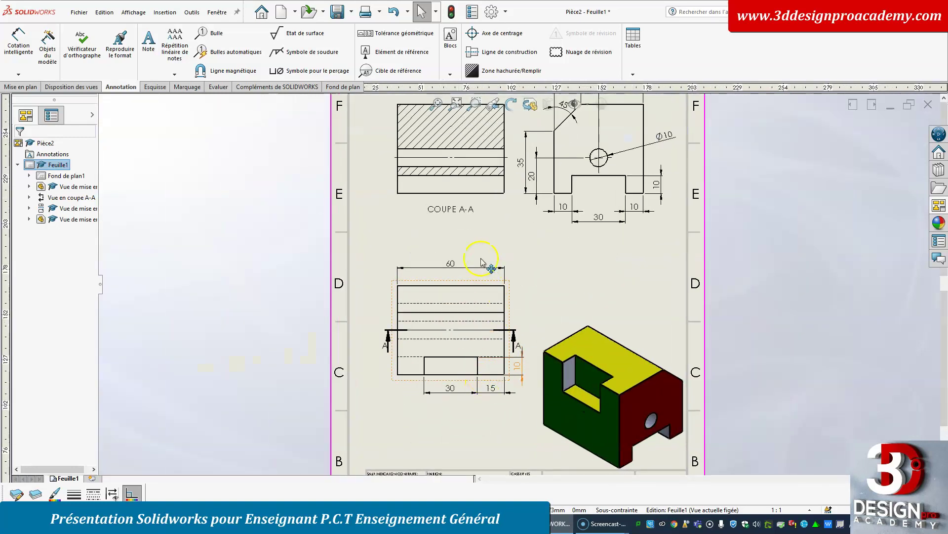
pyautogui.scroll(1, 532, 256)
pyautogui.click(47, 46)
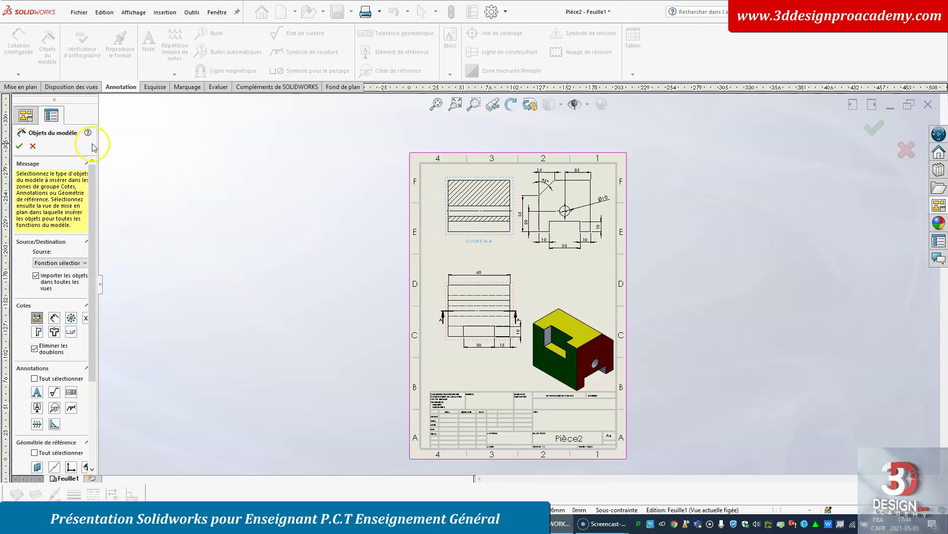
pyautogui.click(20, 146)
pyautogui.click(533, 273)
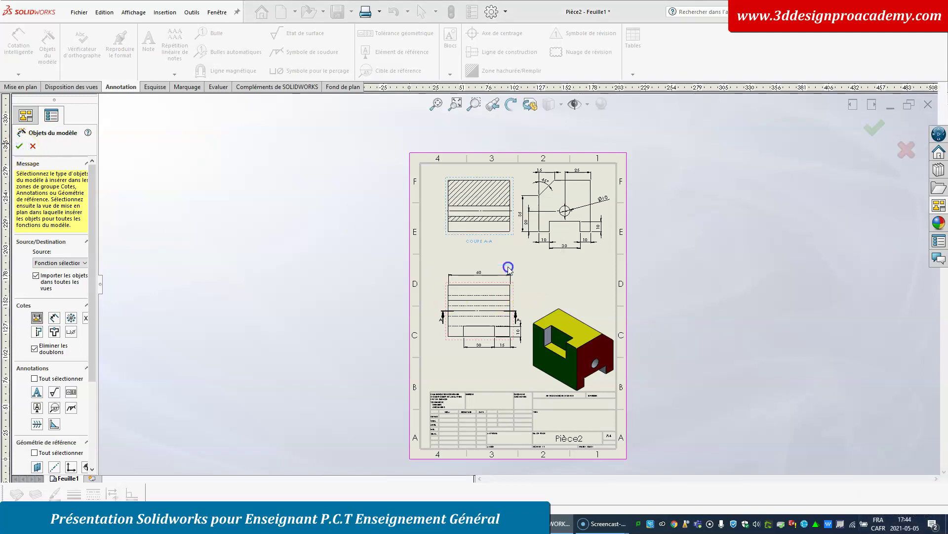
pyautogui.click(539, 269)
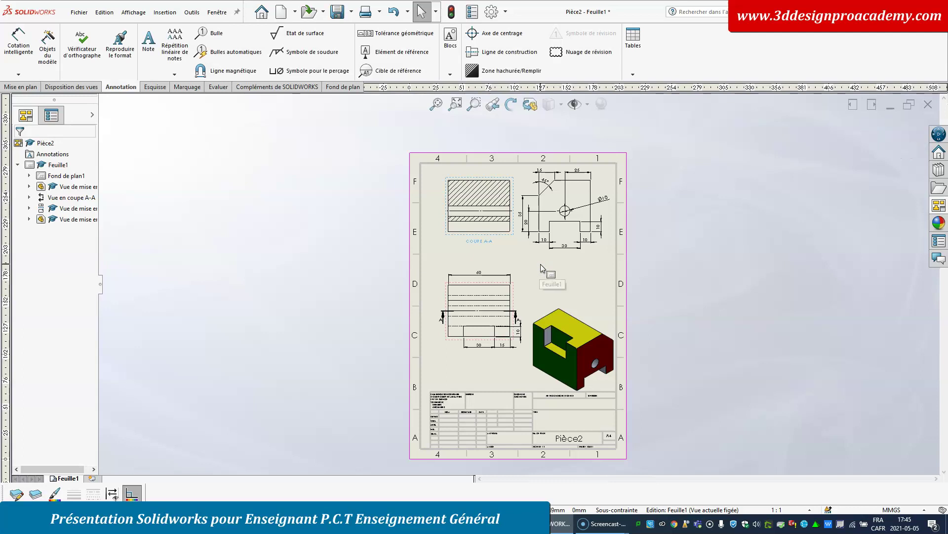
pyautogui.scroll(-1, 514, 249)
pyautogui.scroll(-3, 487, 269)
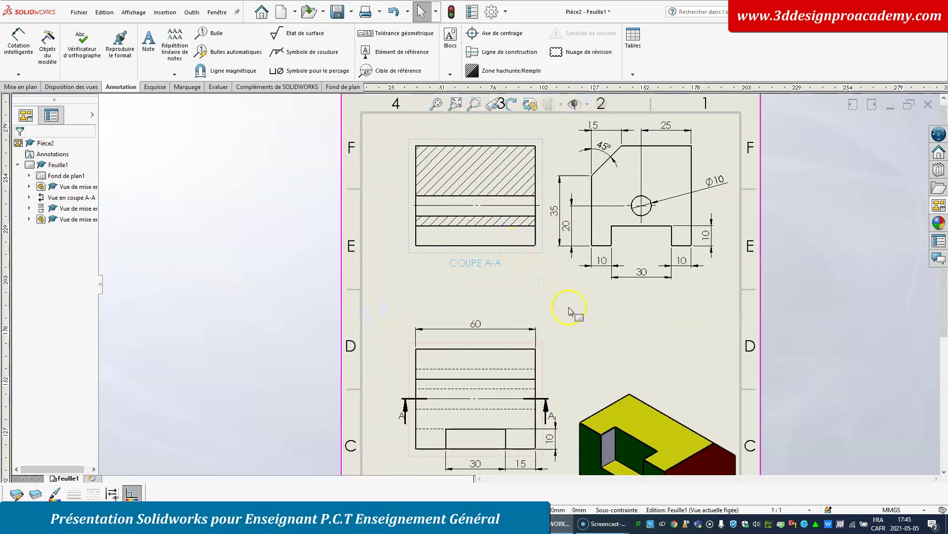
pyautogui.click(669, 339)
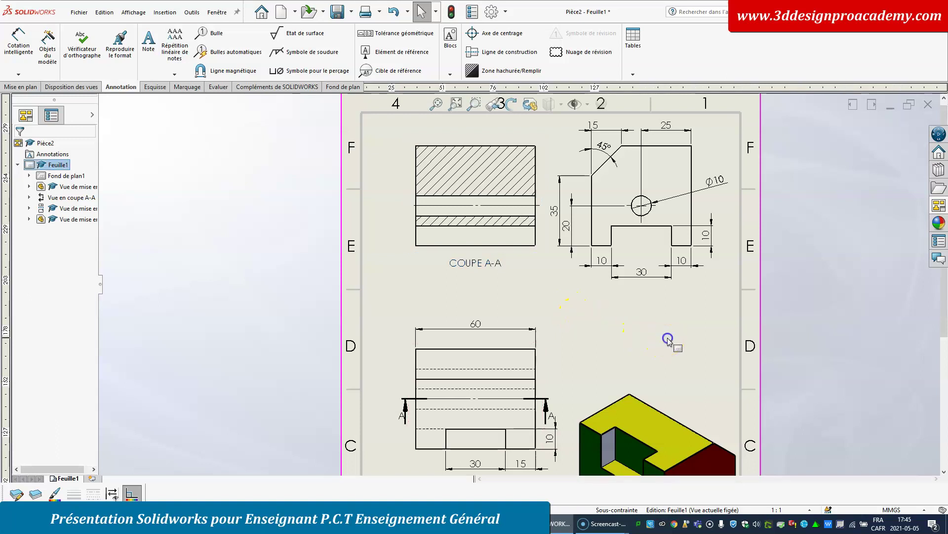
pyautogui.scroll(3, 675, 338)
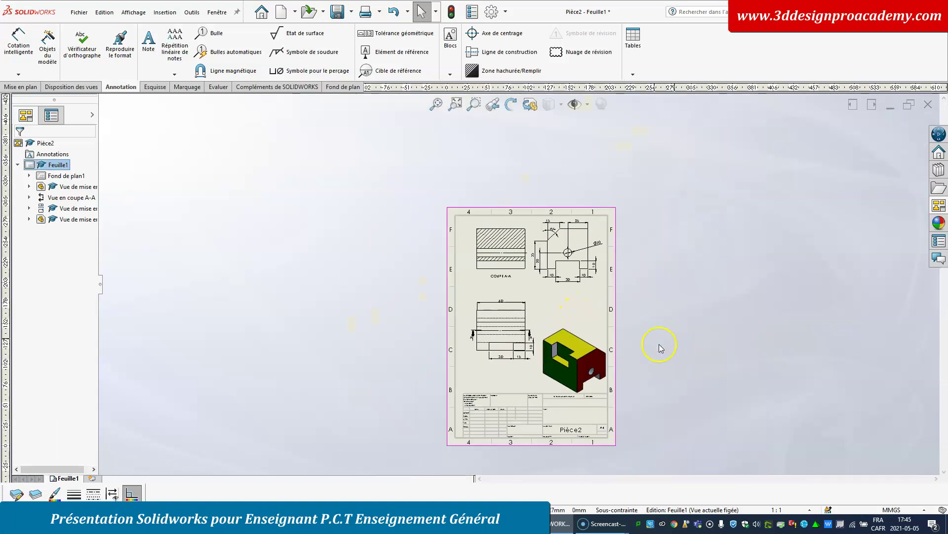
# - Move the section A-A view slightly down on the sheet, together with its aligned side view
pyautogui.click(518, 276)
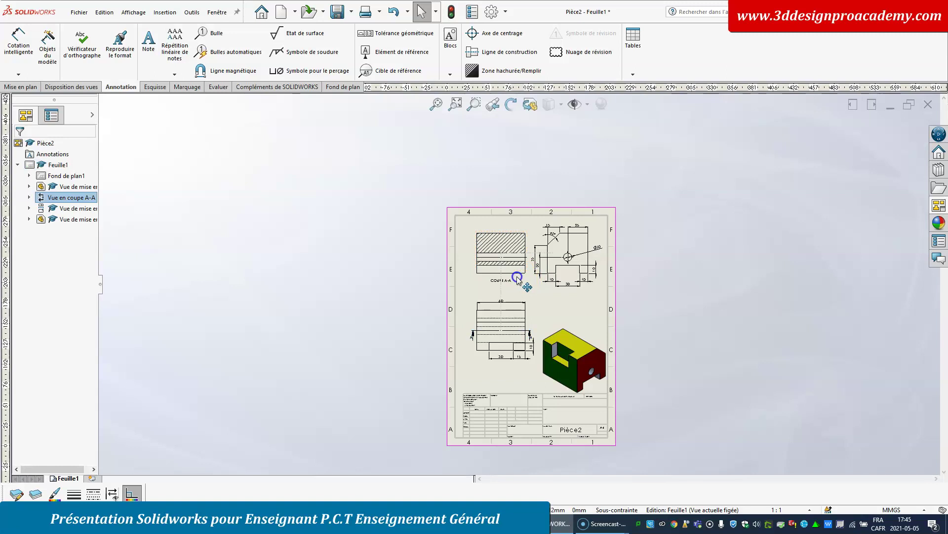
pyautogui.scroll(-2, 566, 295)
pyautogui.scroll(-2, 566, 298)
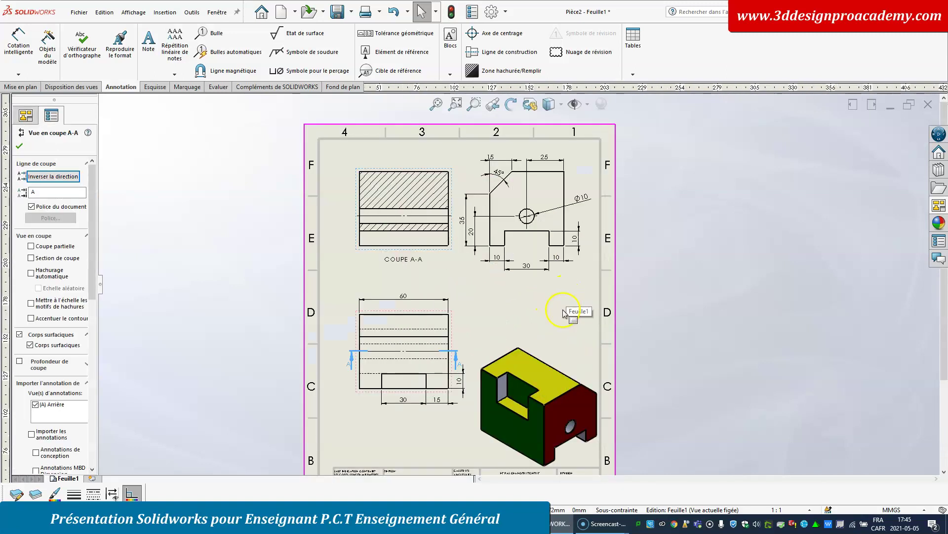
pyautogui.scroll(3, 563, 312)
pyautogui.click(19, 146)
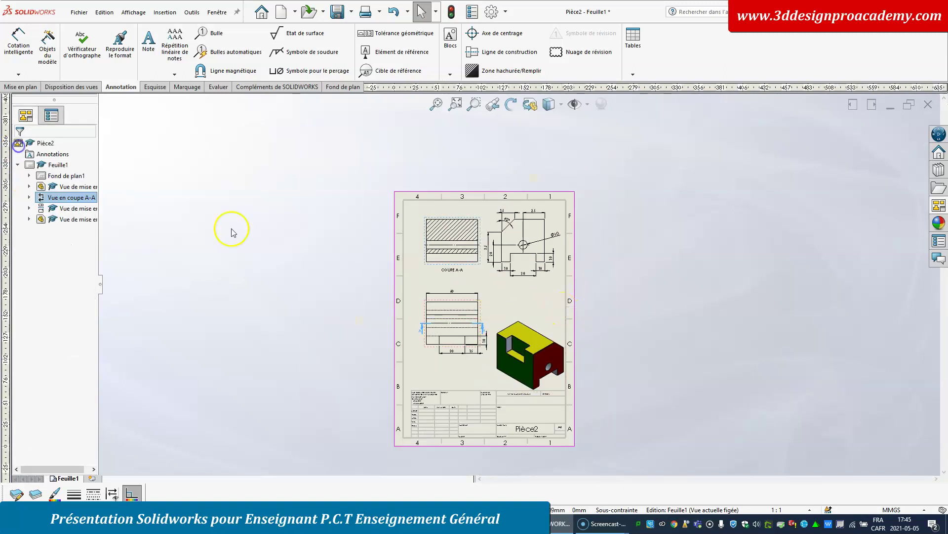
# - Choose Adobe PDF as the printer for the drawing and check the print preview of the current sheet
pyautogui.hotkey('ctrl', 'p')
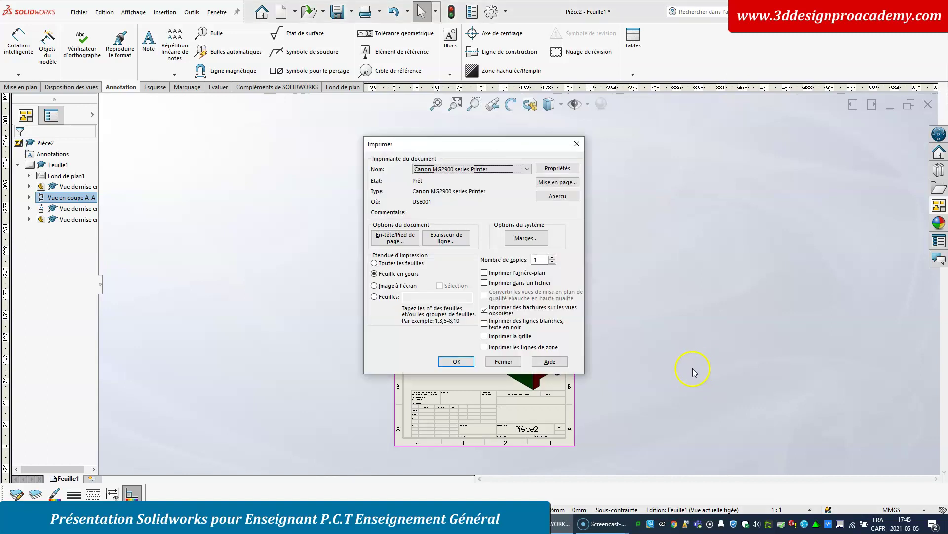
pyautogui.click(527, 168)
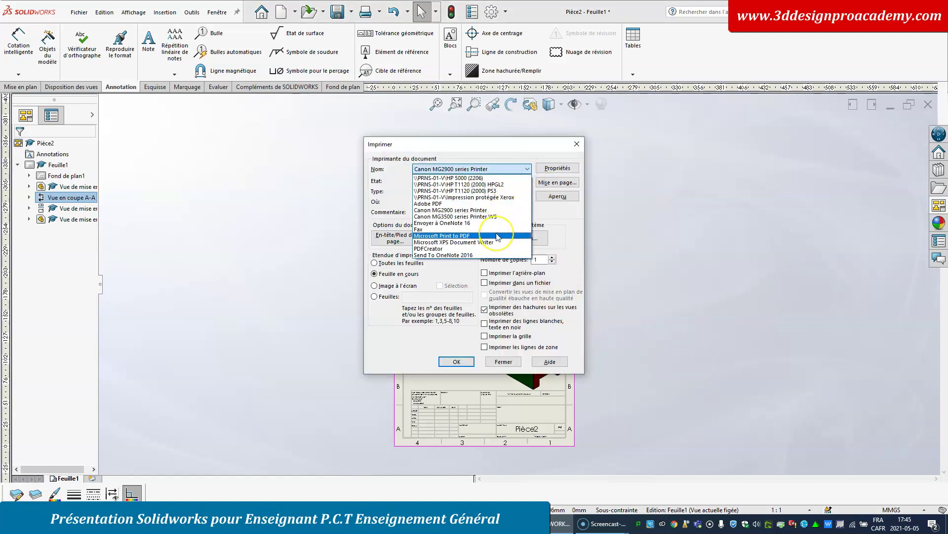
pyautogui.click(489, 204)
pyautogui.click(557, 197)
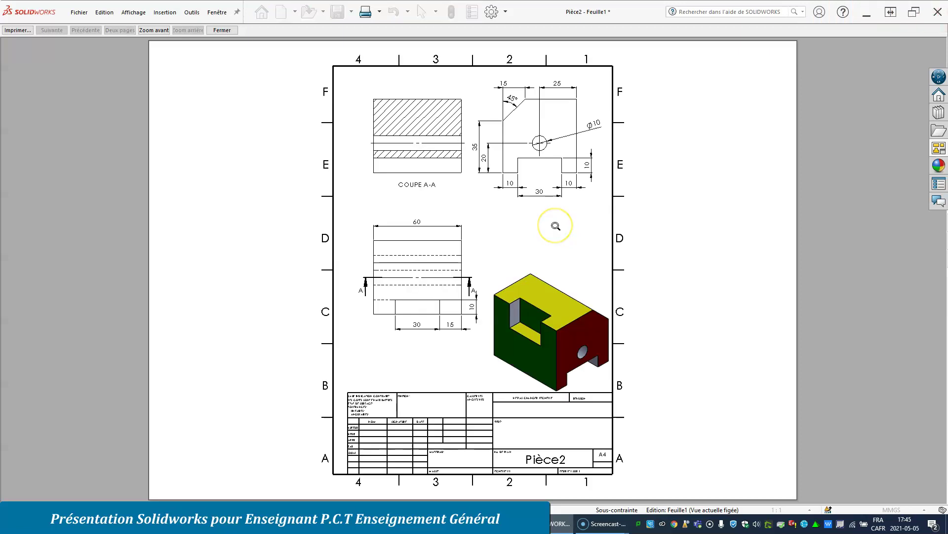
pyautogui.press('Escape')
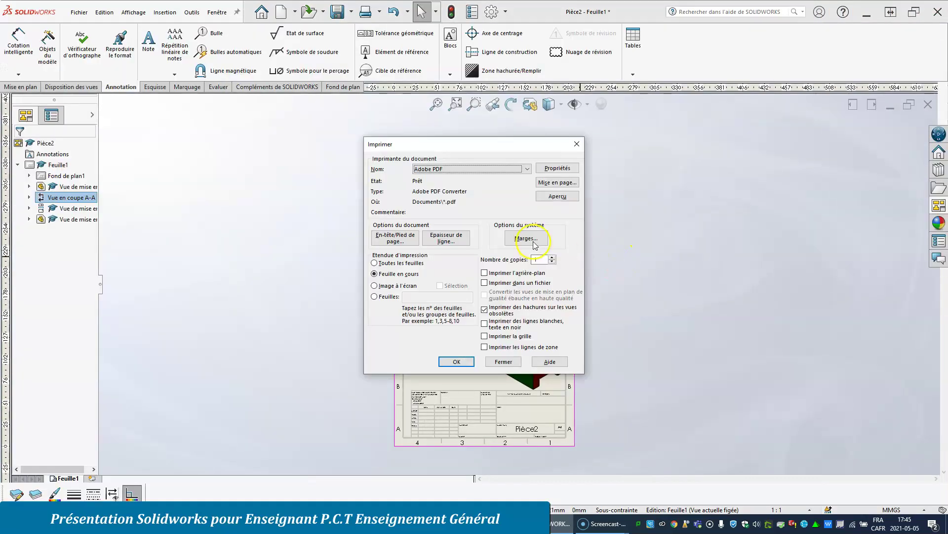
# - Set the print page to A4 in portrait orientation and preview the sheet enlarged
pyautogui.click(553, 184)
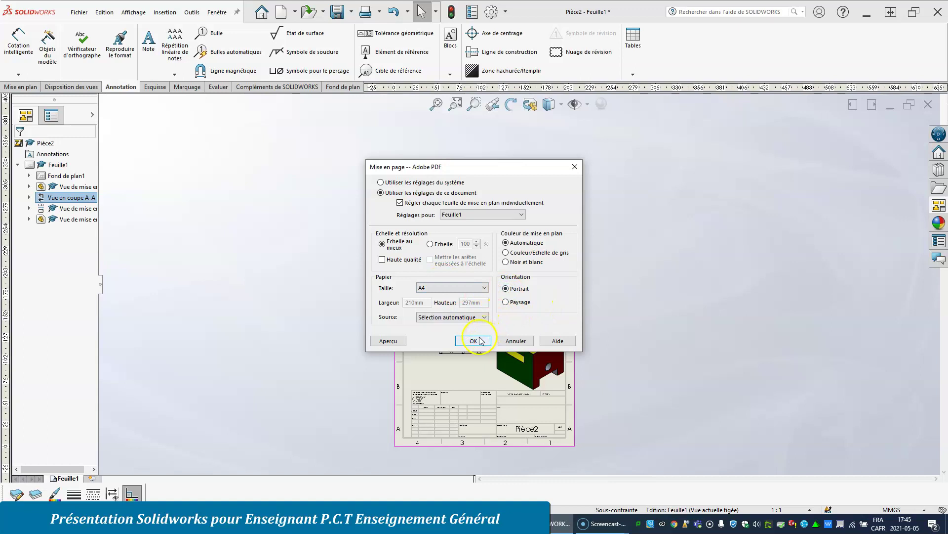
pyautogui.click(389, 340)
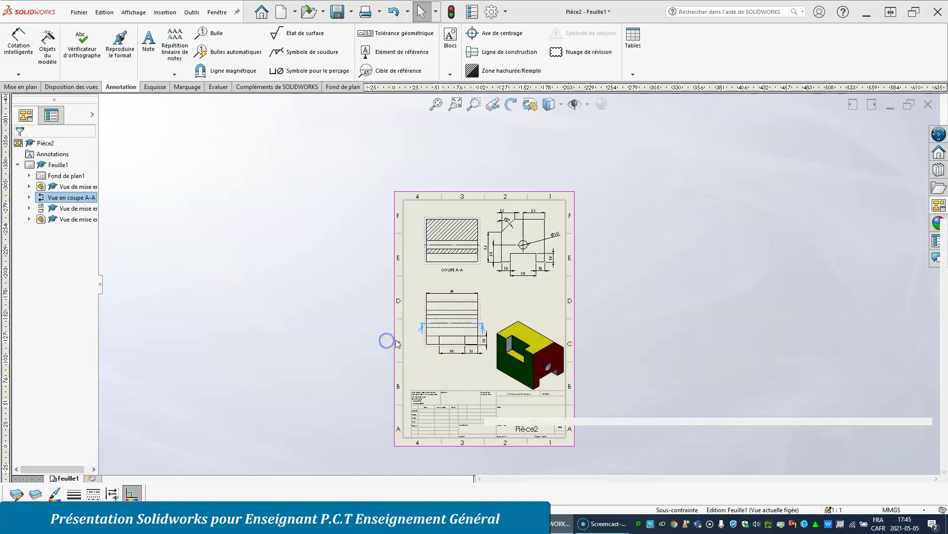
pyautogui.click(521, 413)
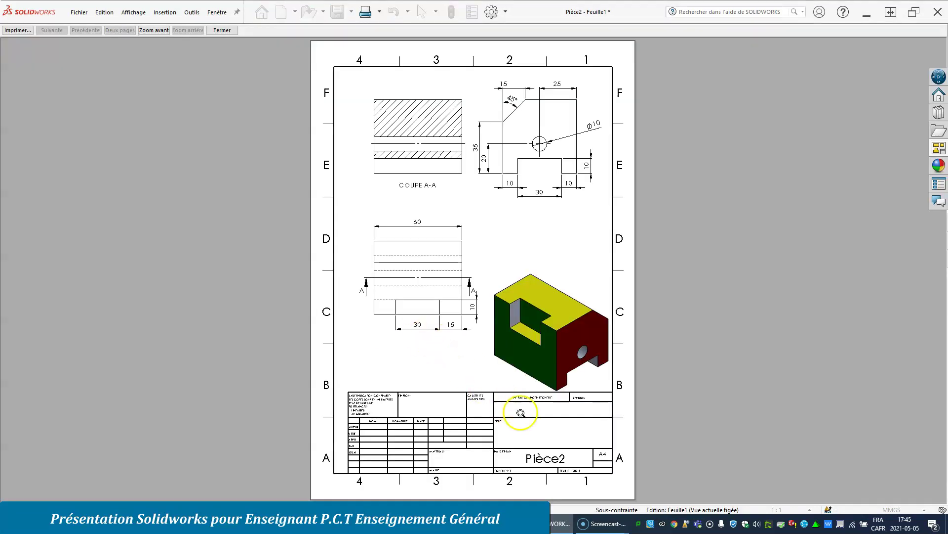
pyautogui.click(479, 337)
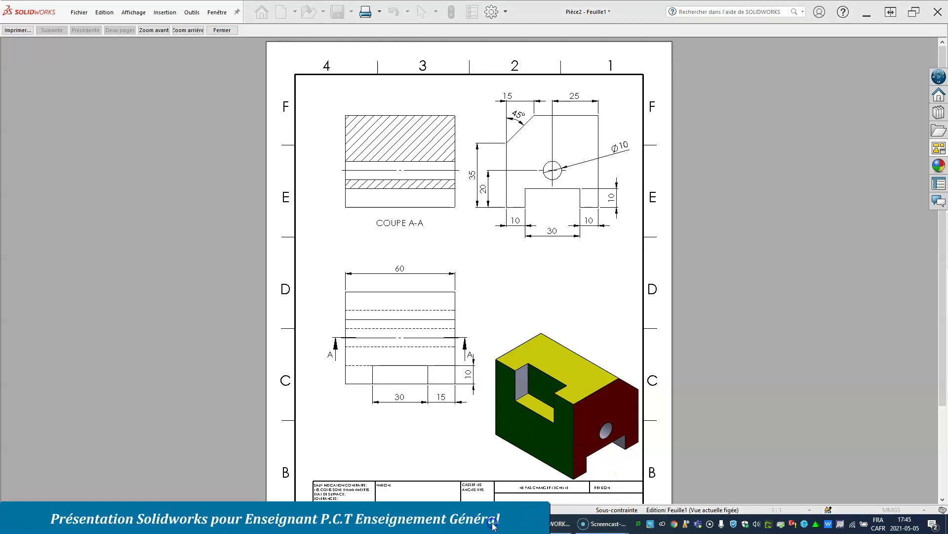
# - Bring up m1-1.pdf in the browser and place its window beside the print preview to compare the dimensions
pyautogui.moveTo(947, 22); pyautogui.dragTo(903, 22)
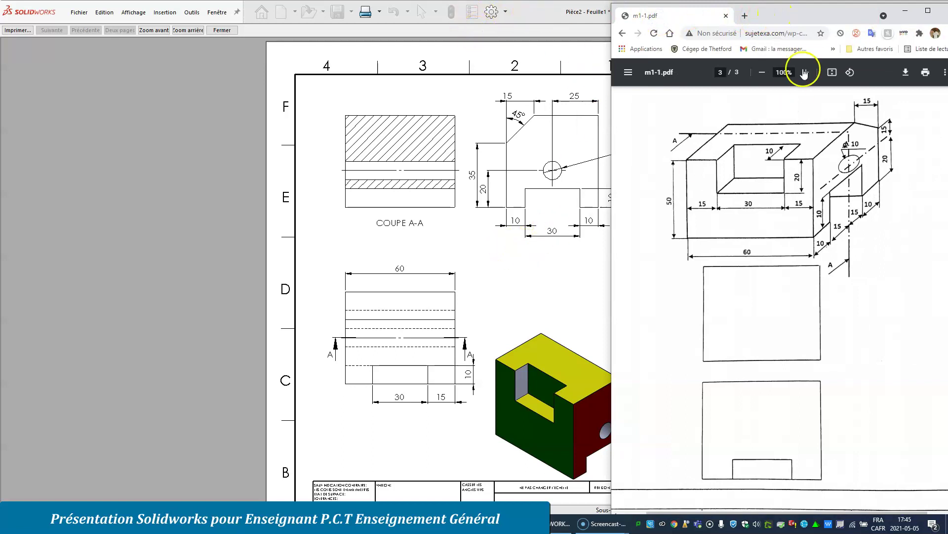
pyautogui.moveTo(789, 21)
pyautogui.mouseDown()
pyautogui.moveTo(877, 23)
pyautogui.moveTo(860, 23)
pyautogui.mouseUp()
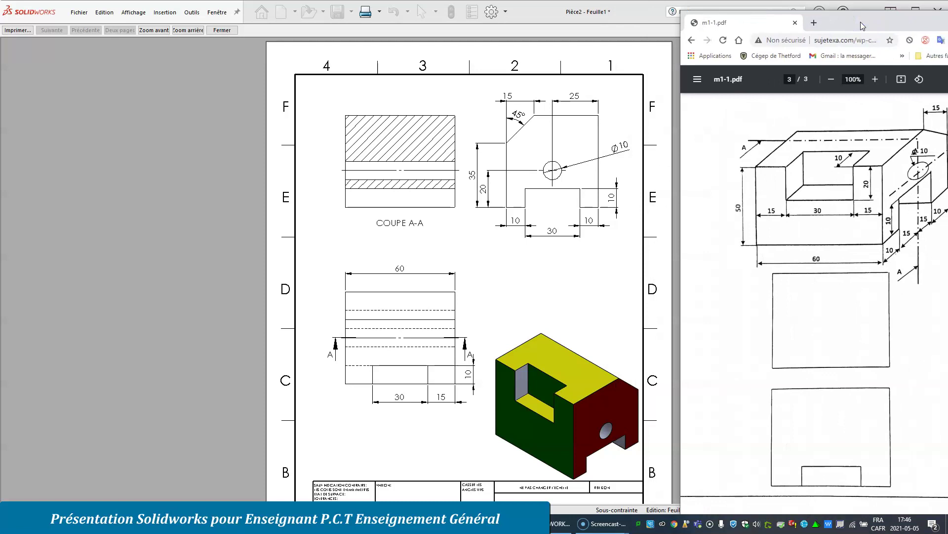